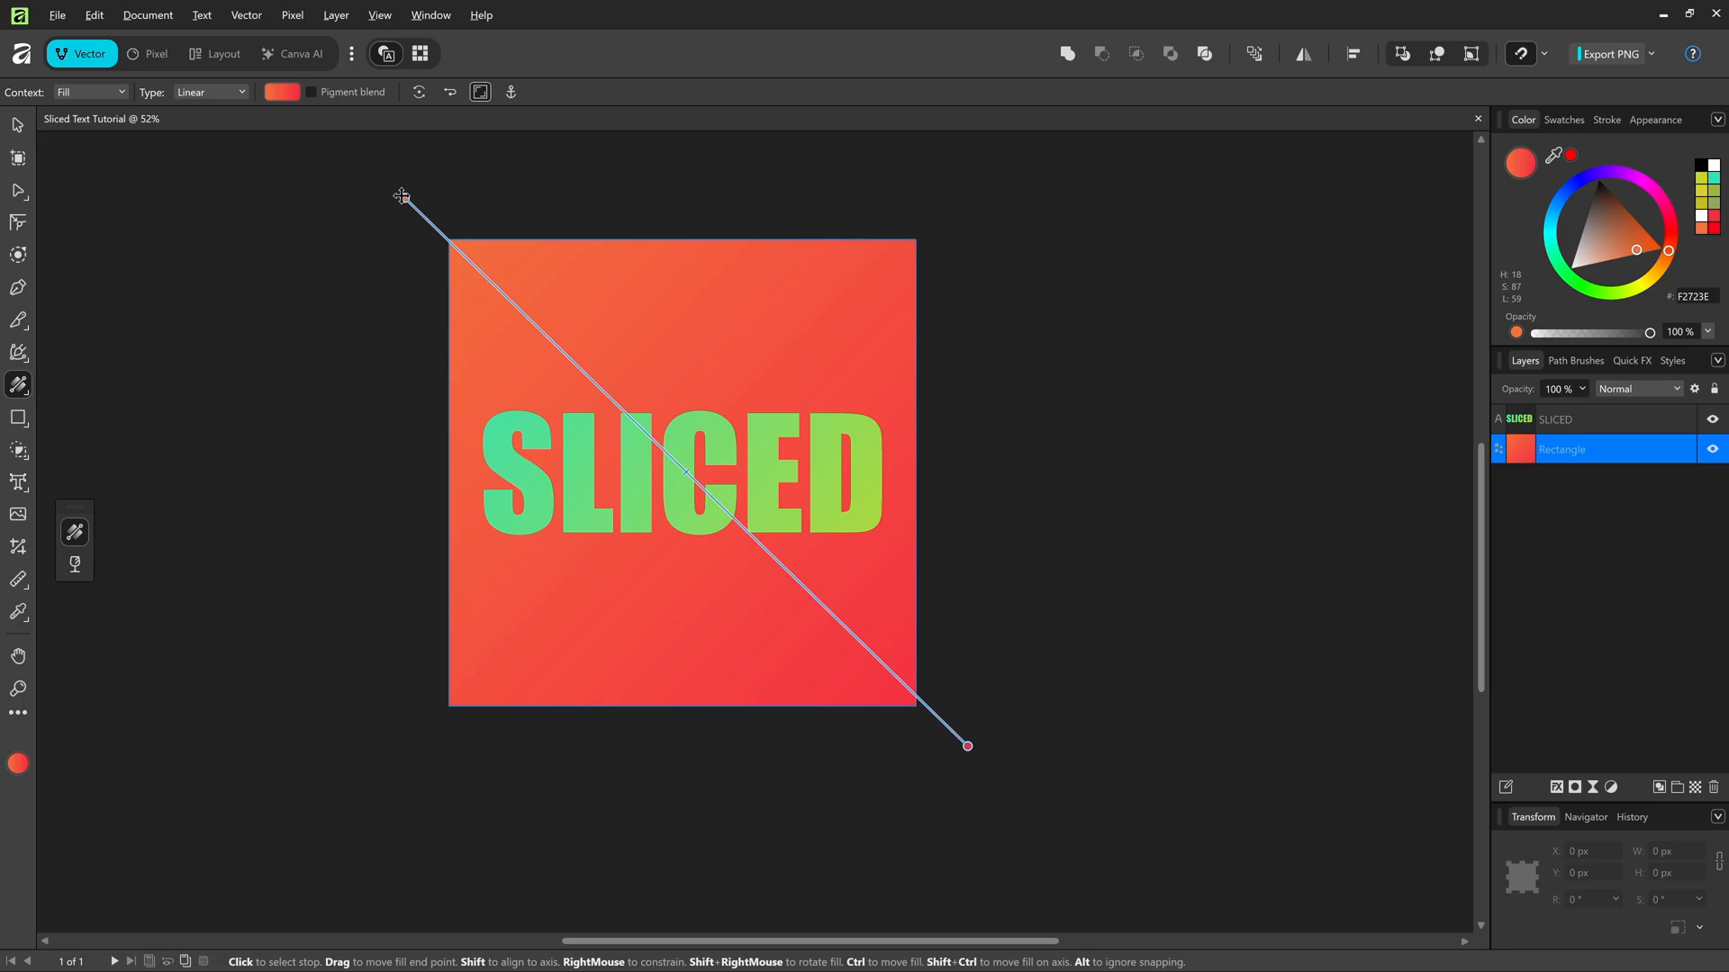
- Examine the colours of both gradient stops on the background rectangle
click(405, 197)
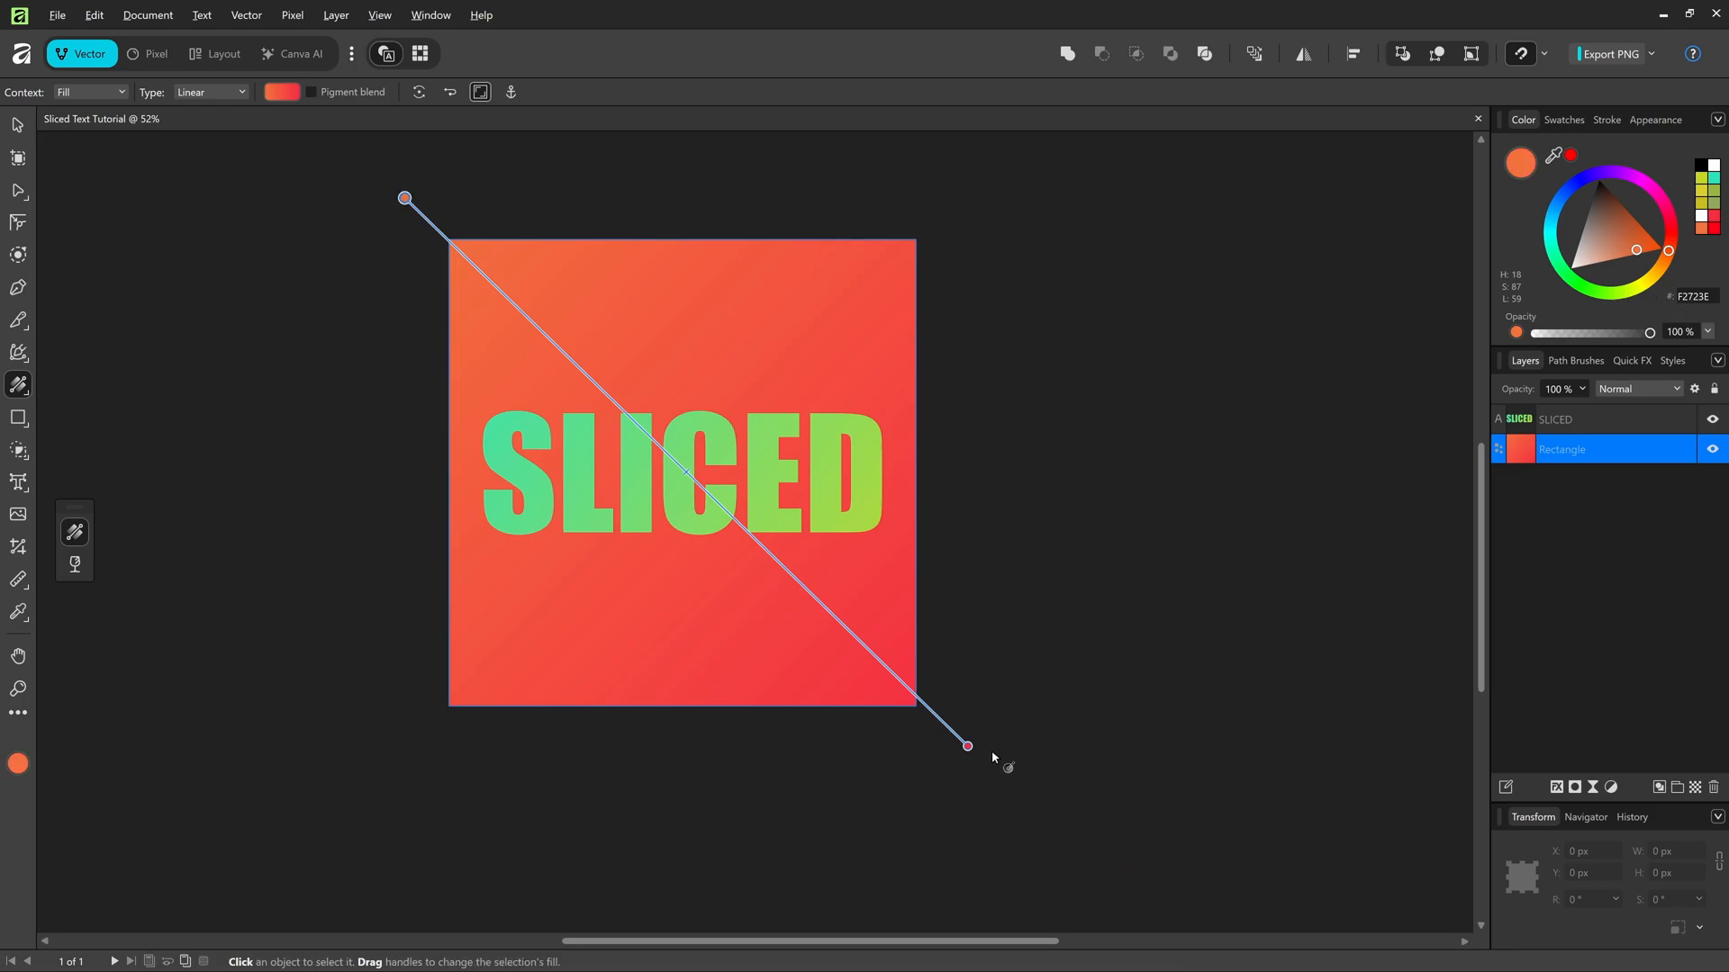
click(967, 745)
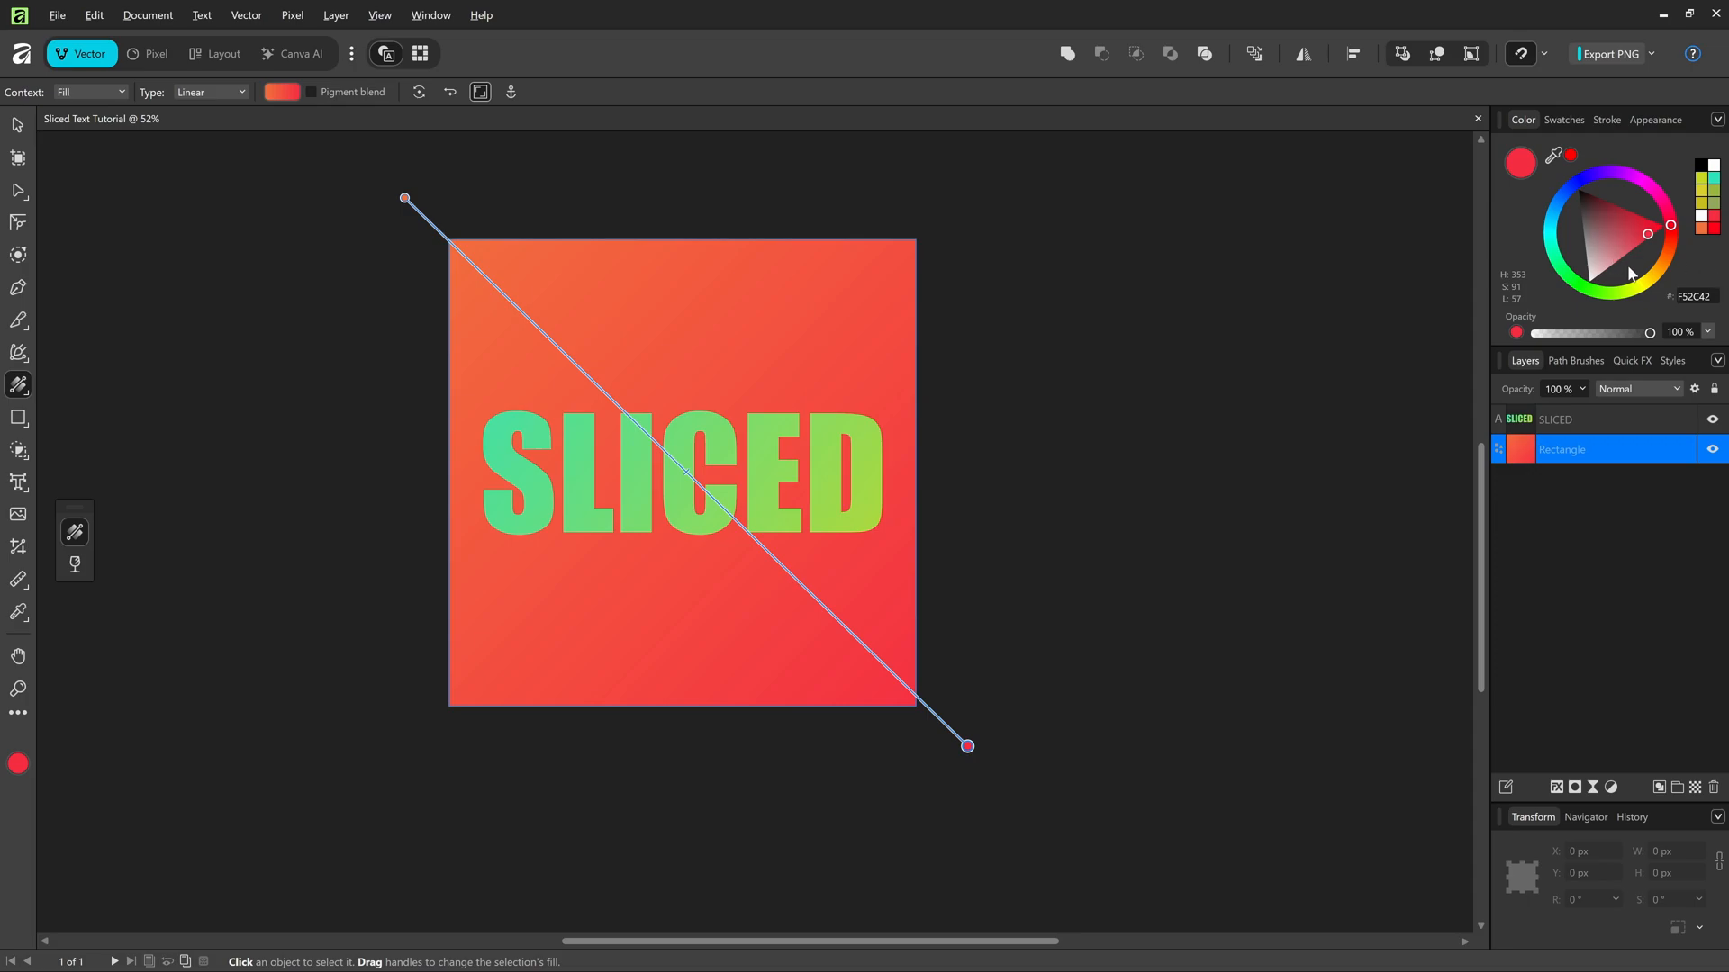
click(18, 125)
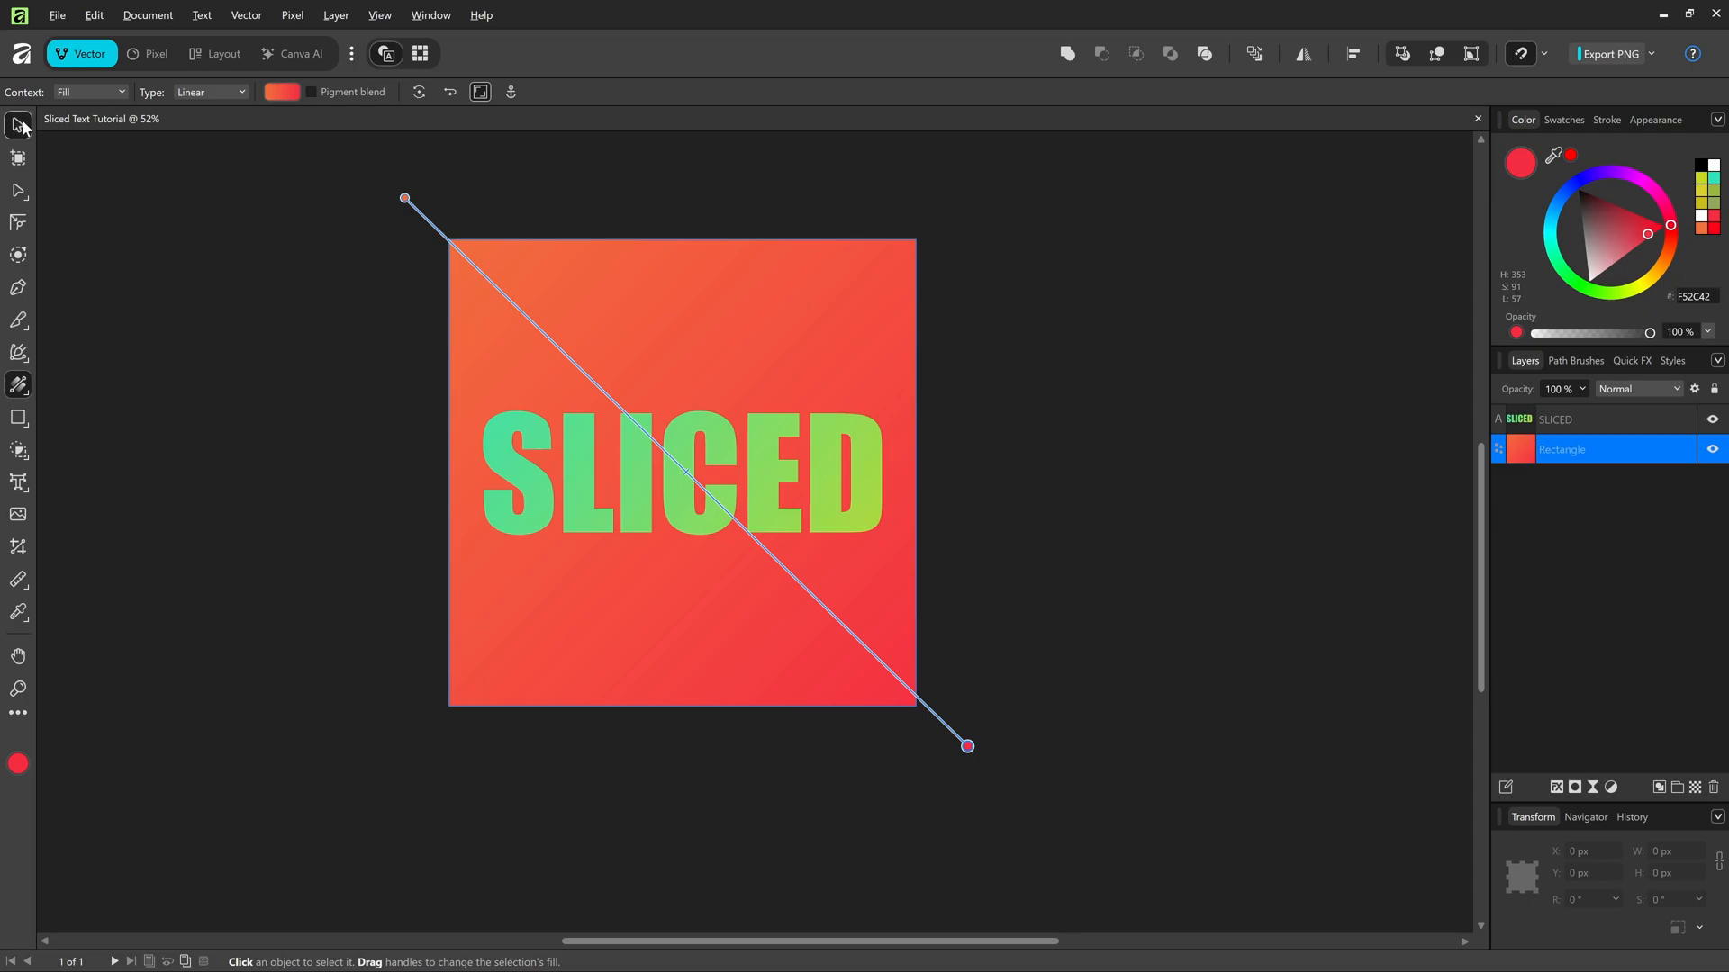
- Examine the colours of both gradient stops on the SLICED text
click(577, 468)
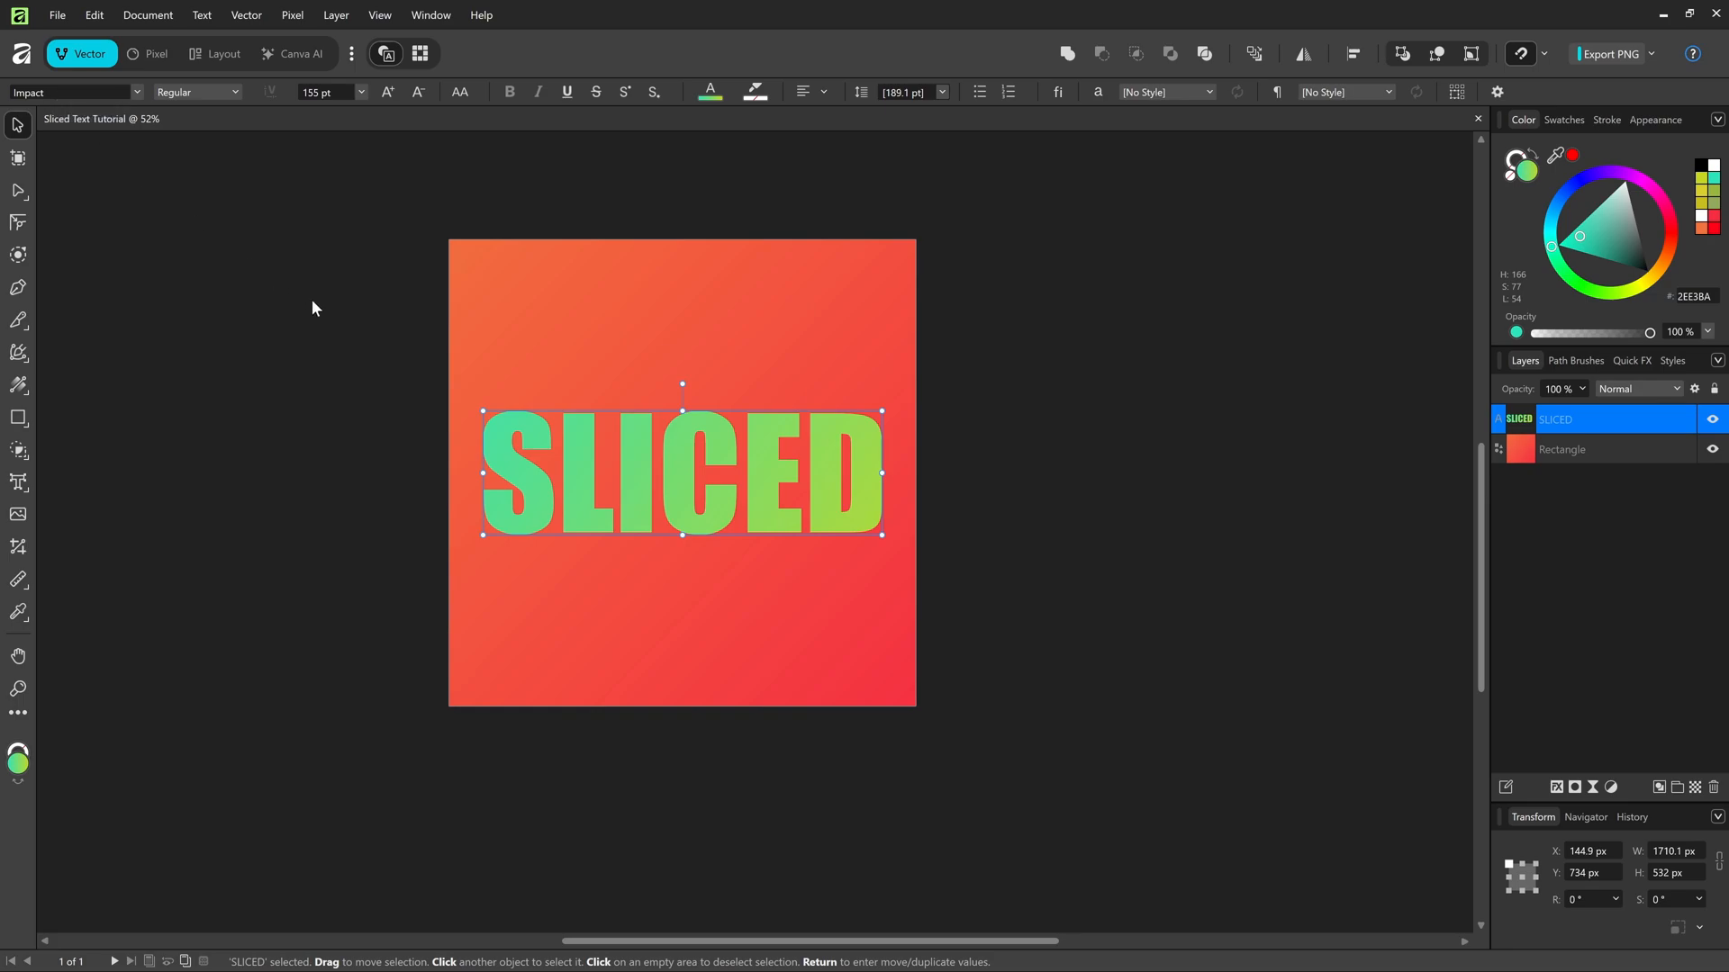
click(18, 482)
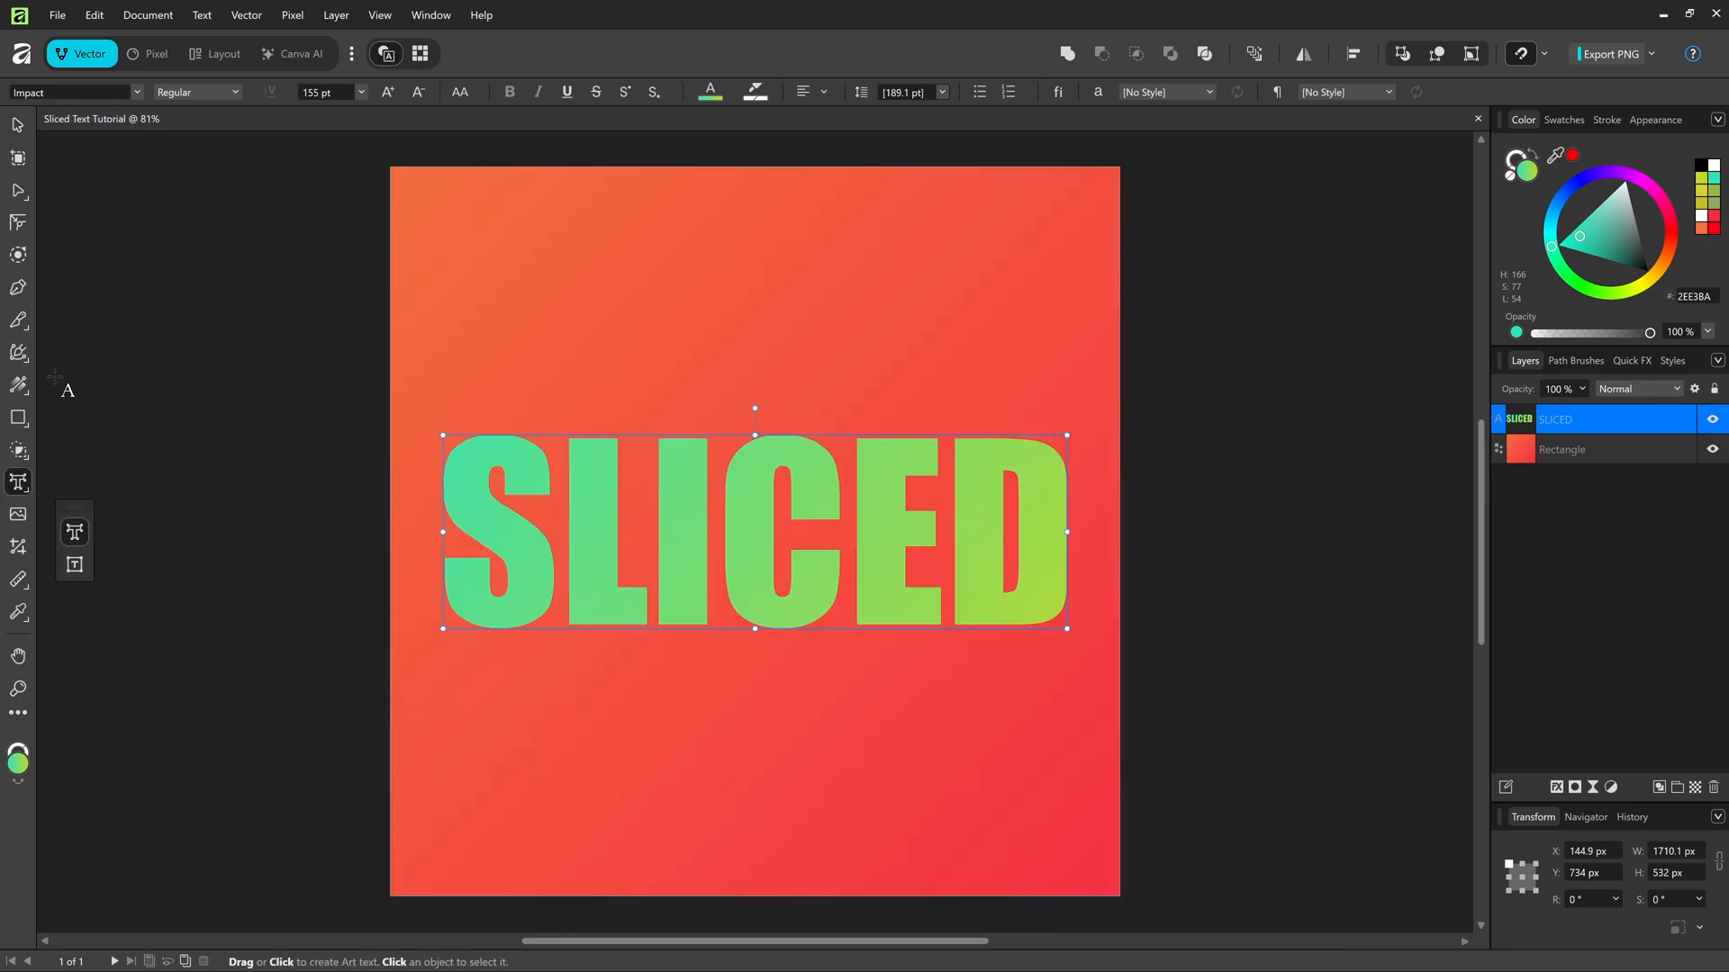
click(19, 385)
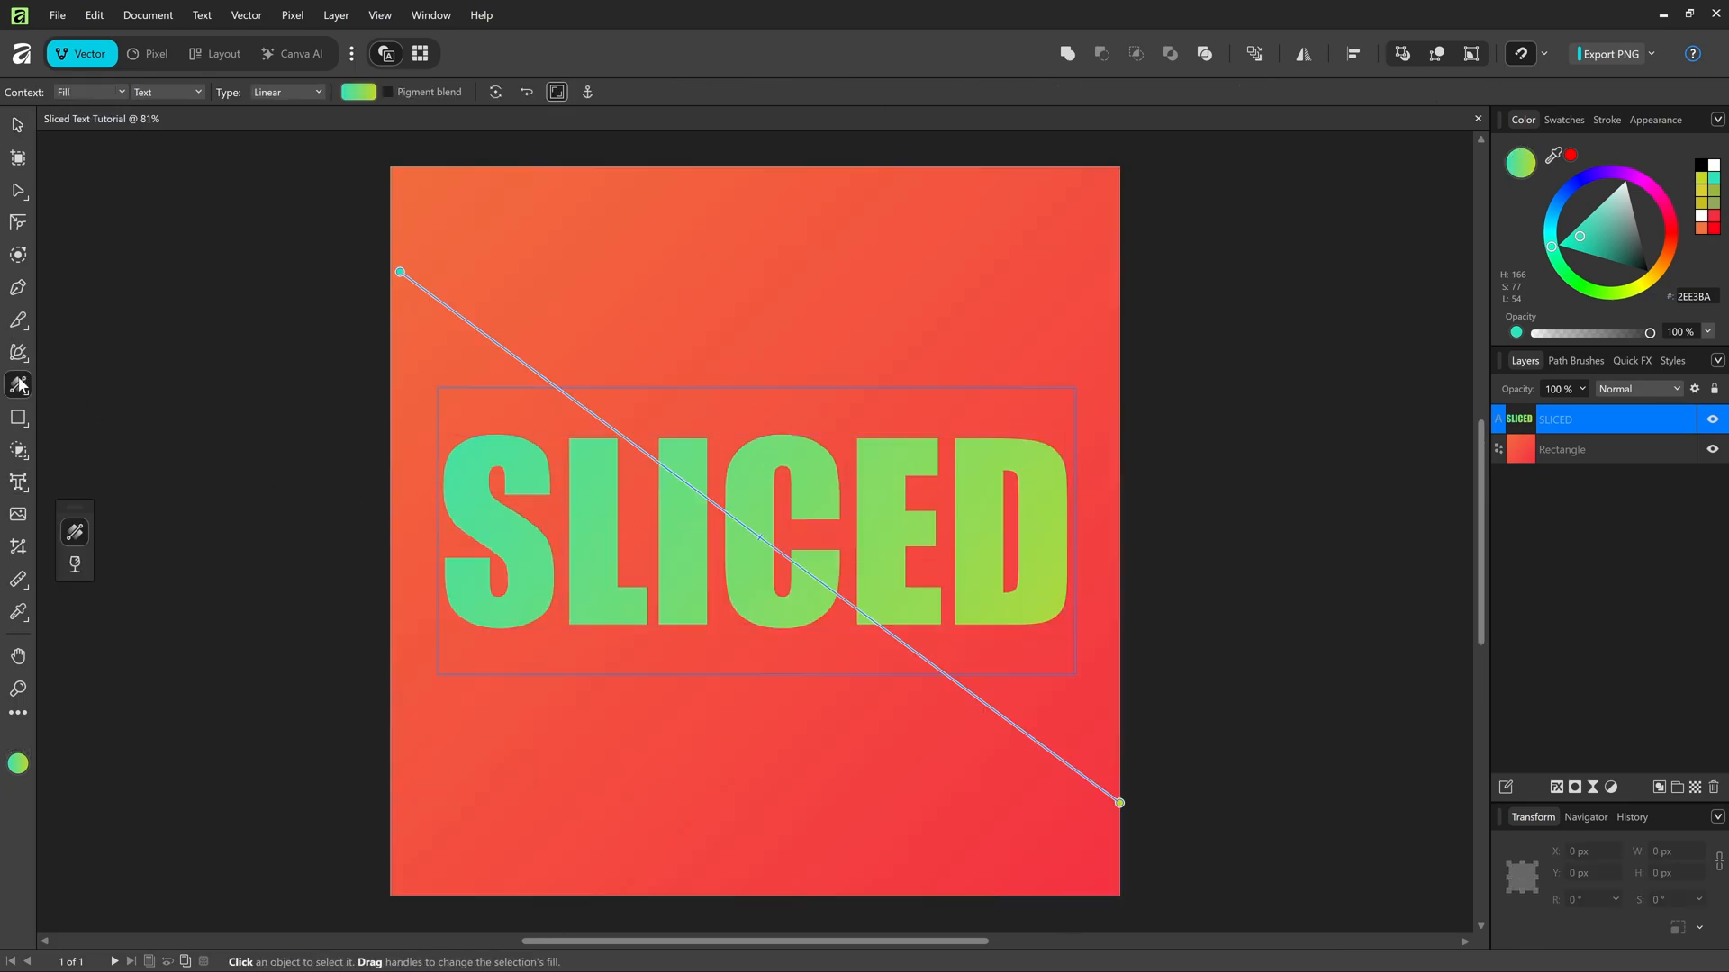
click(399, 272)
click(1120, 805)
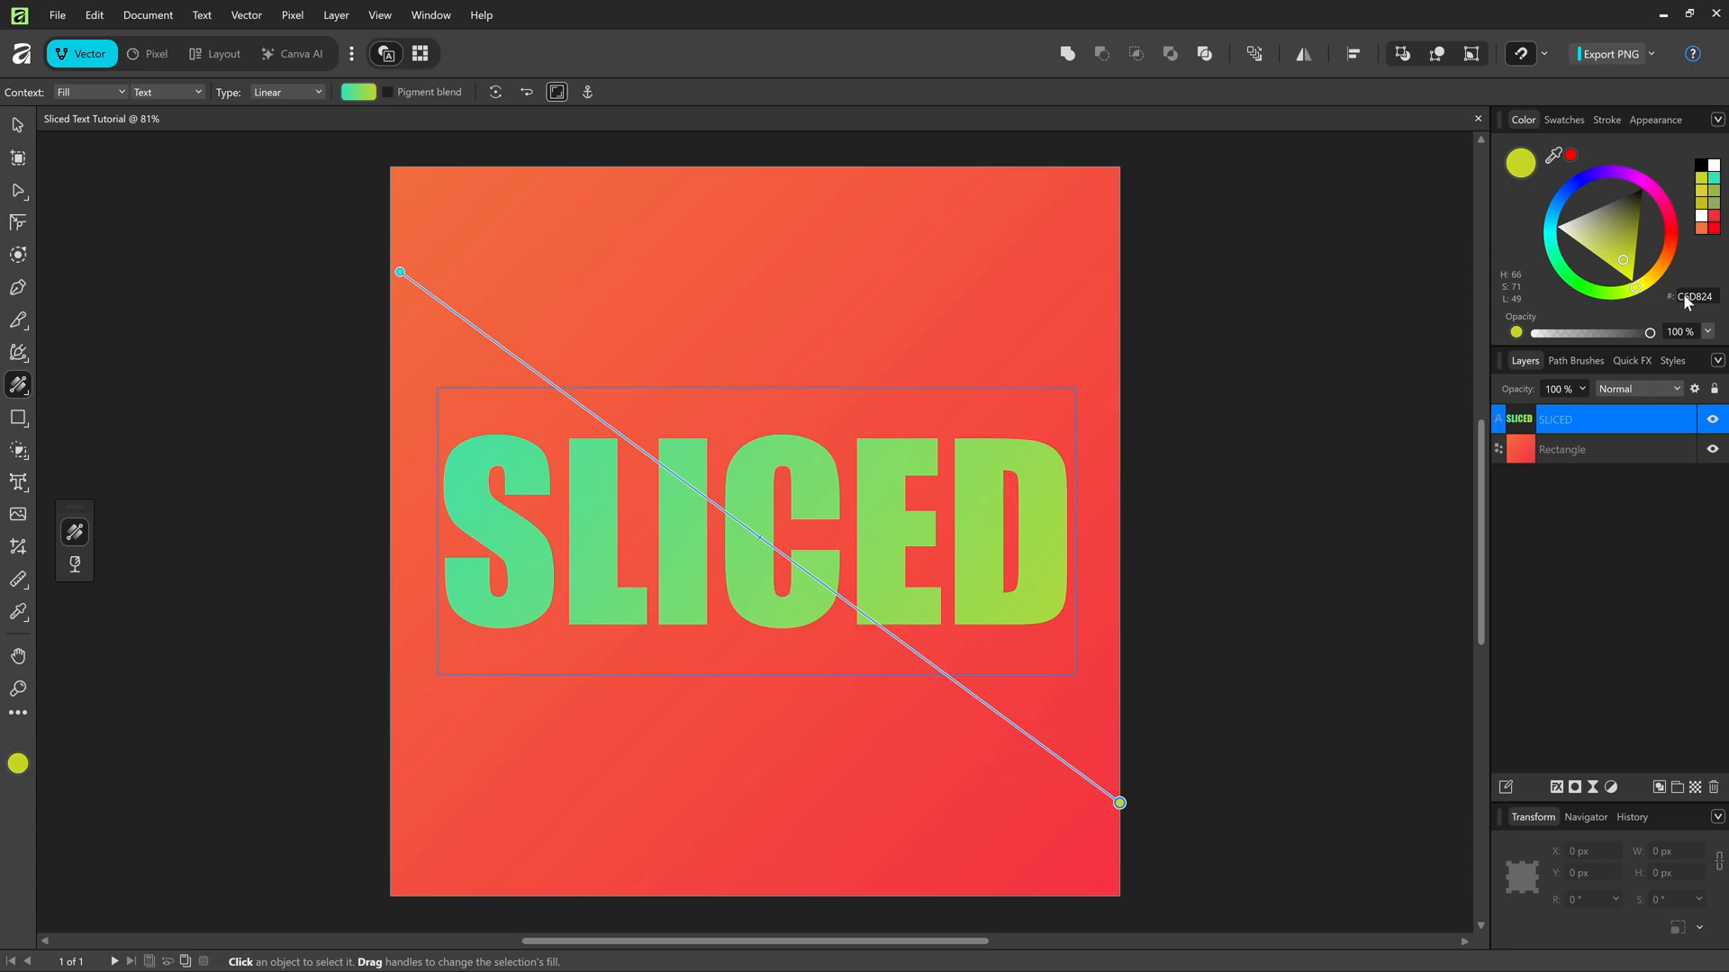
click(17, 125)
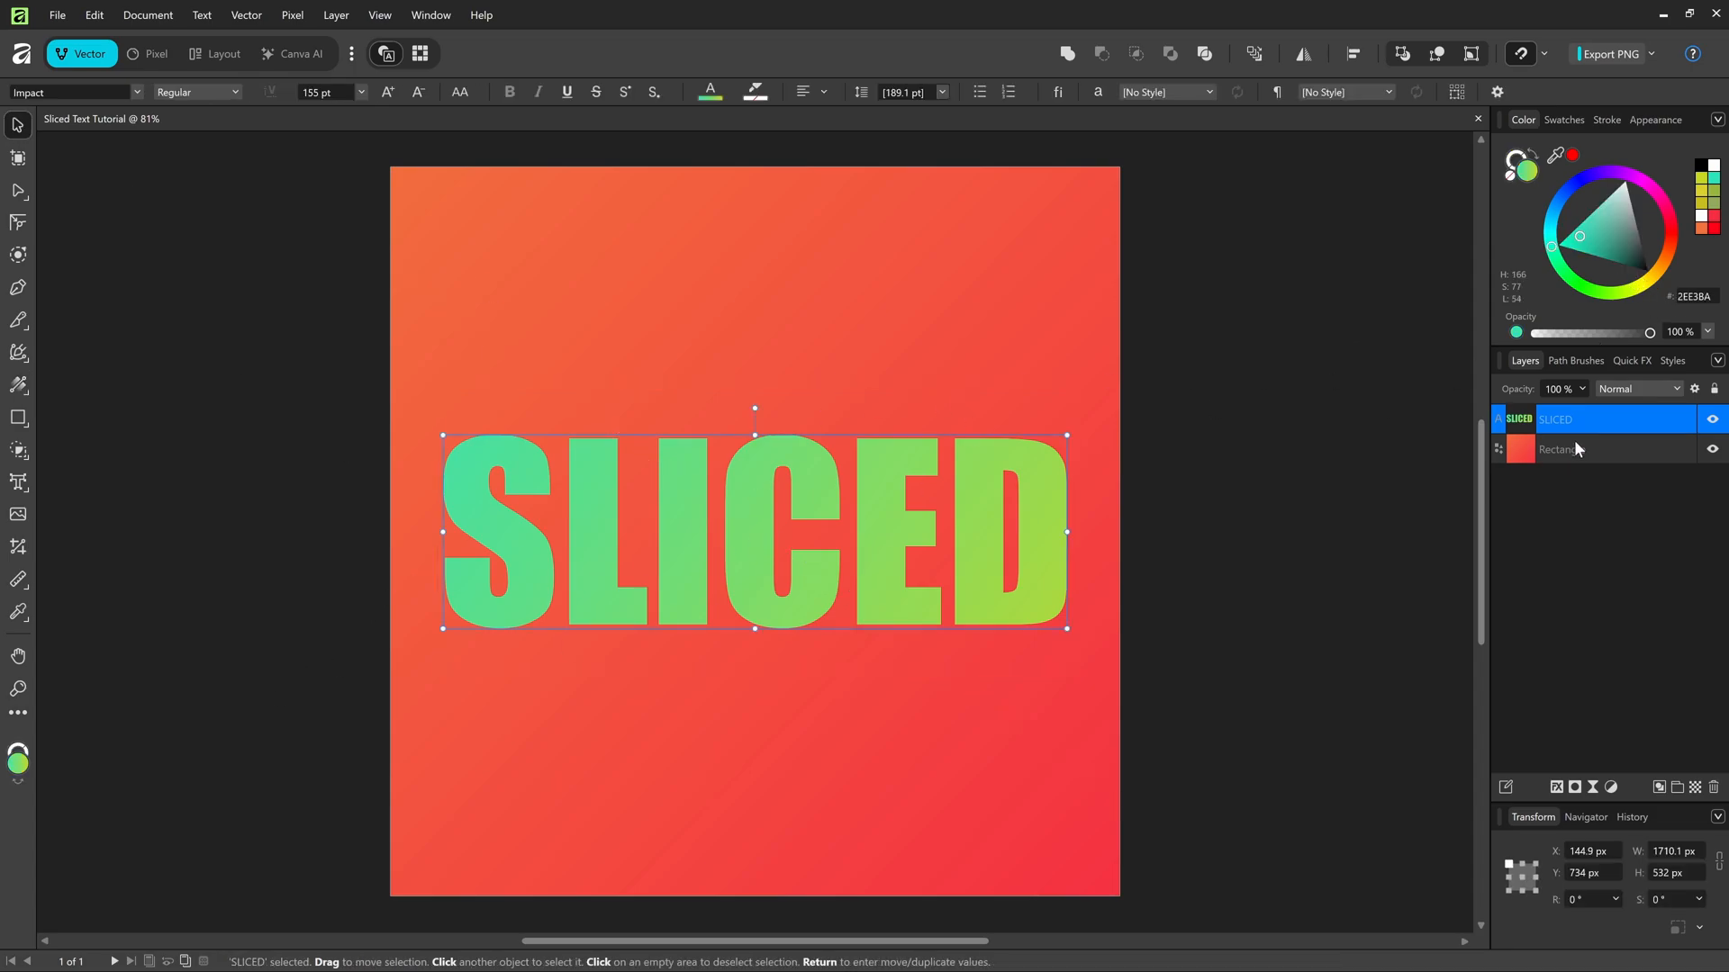
- Lock the background Rectangle layer and clear the selection
click(1621, 449)
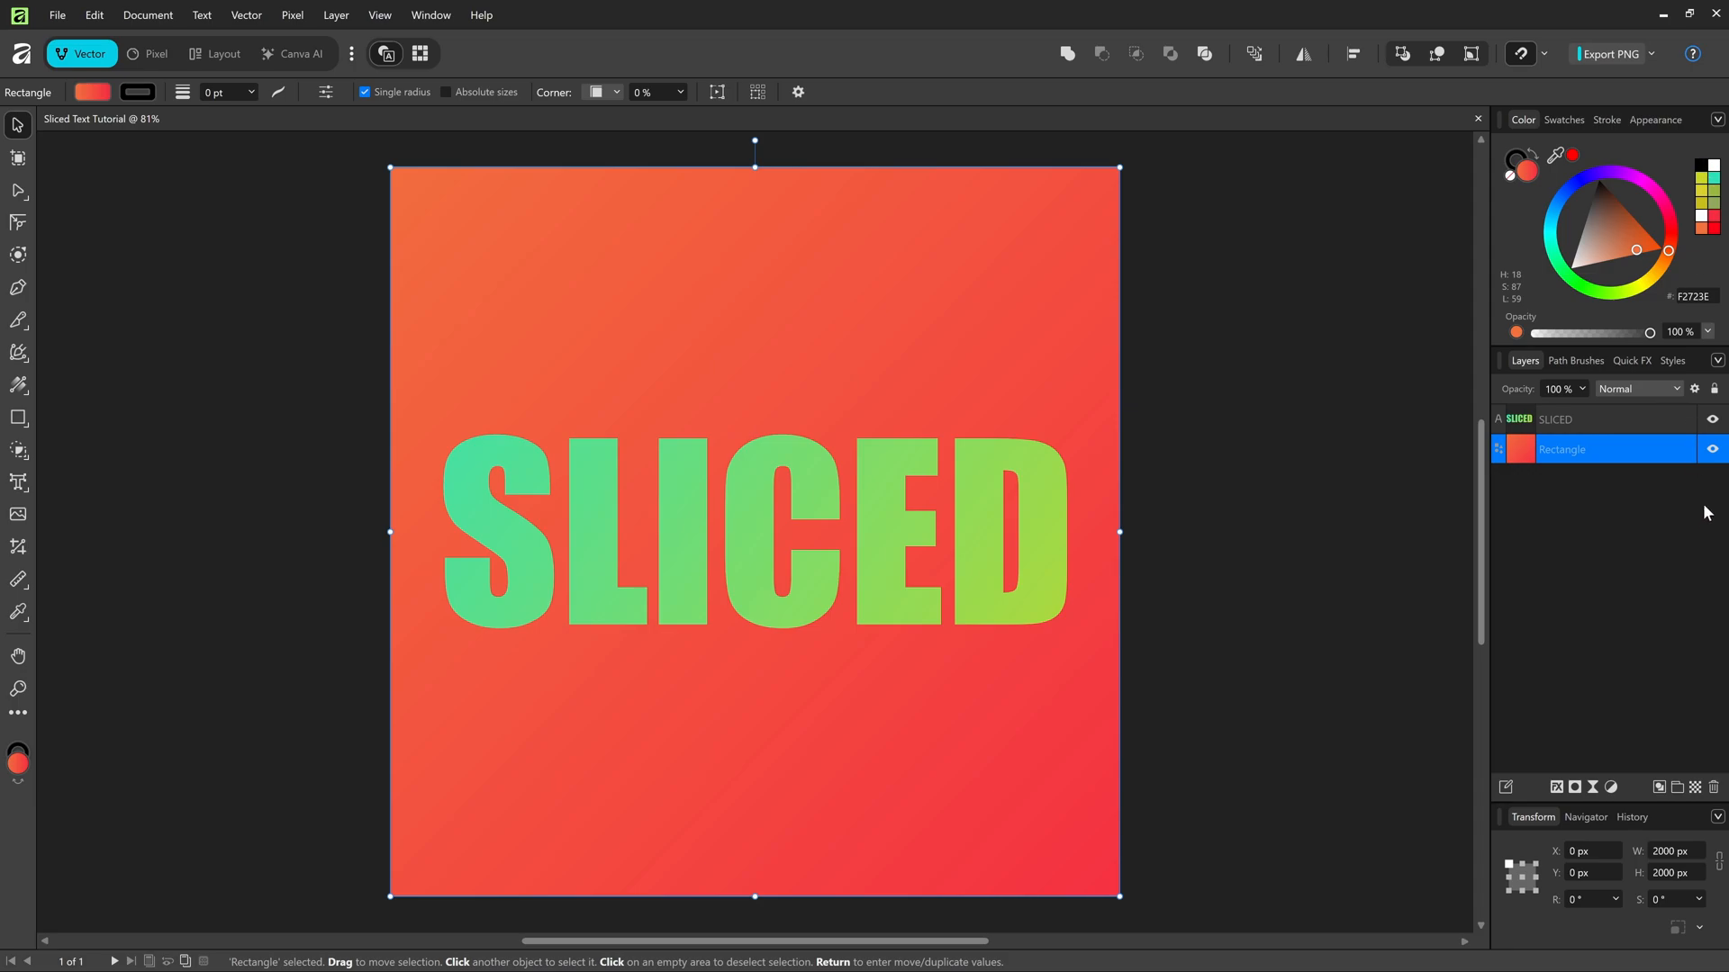
click(1714, 391)
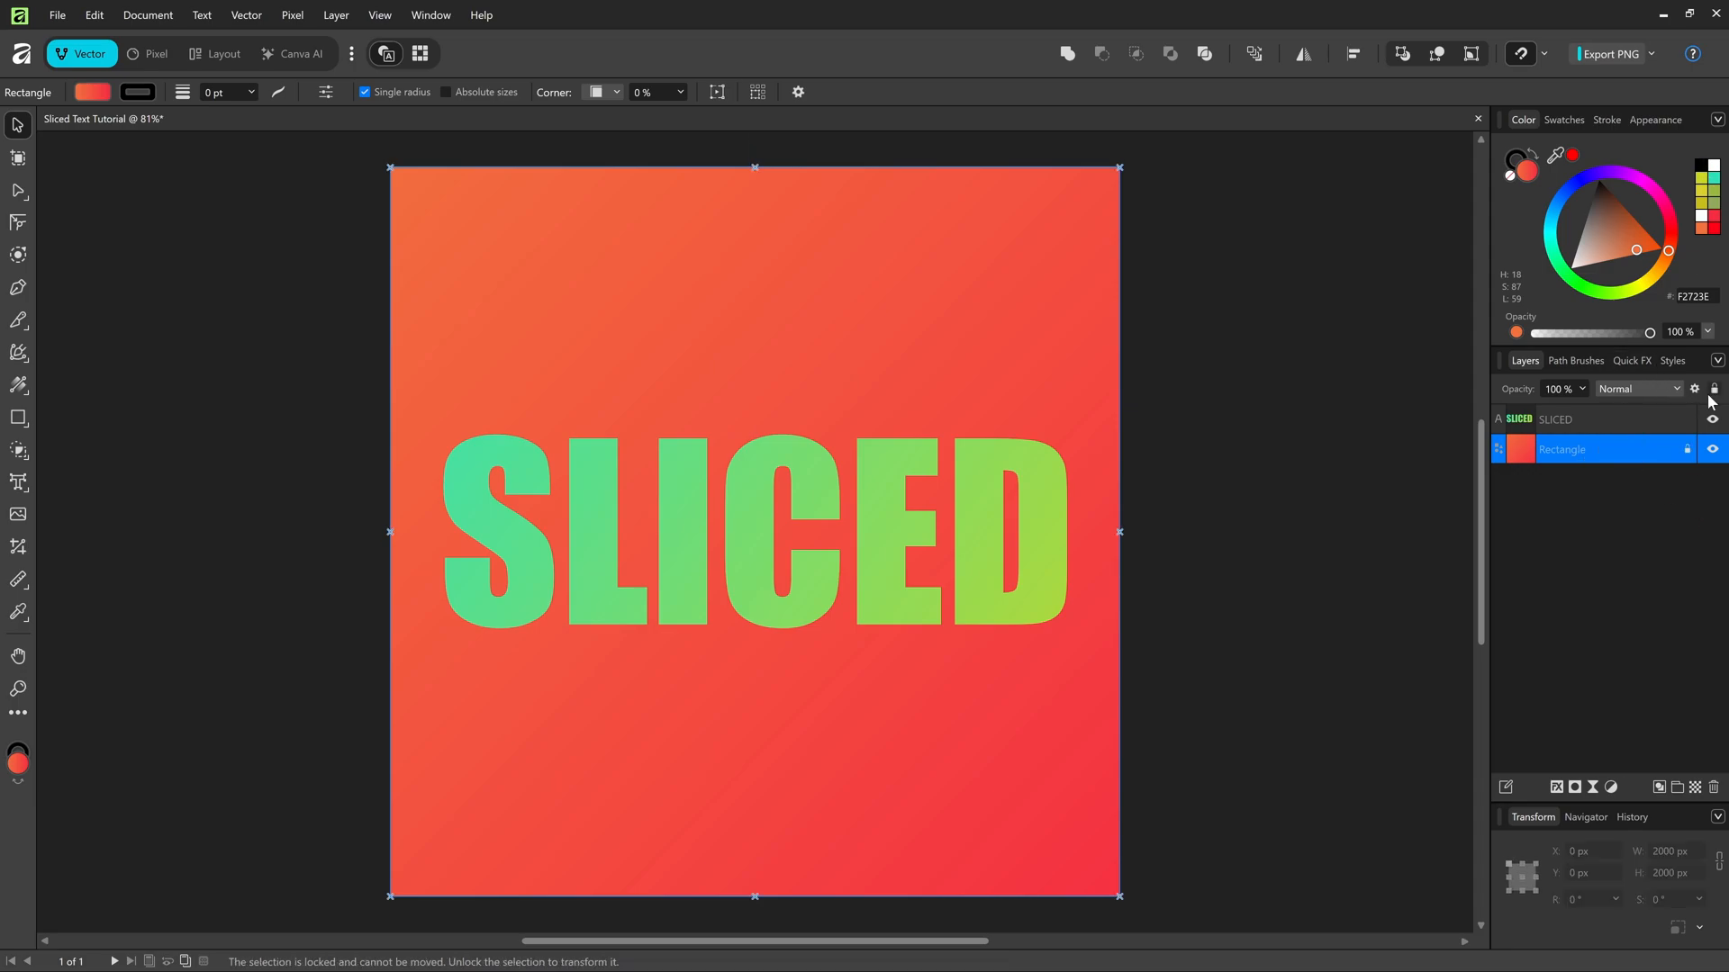
click(757, 515)
click(919, 365)
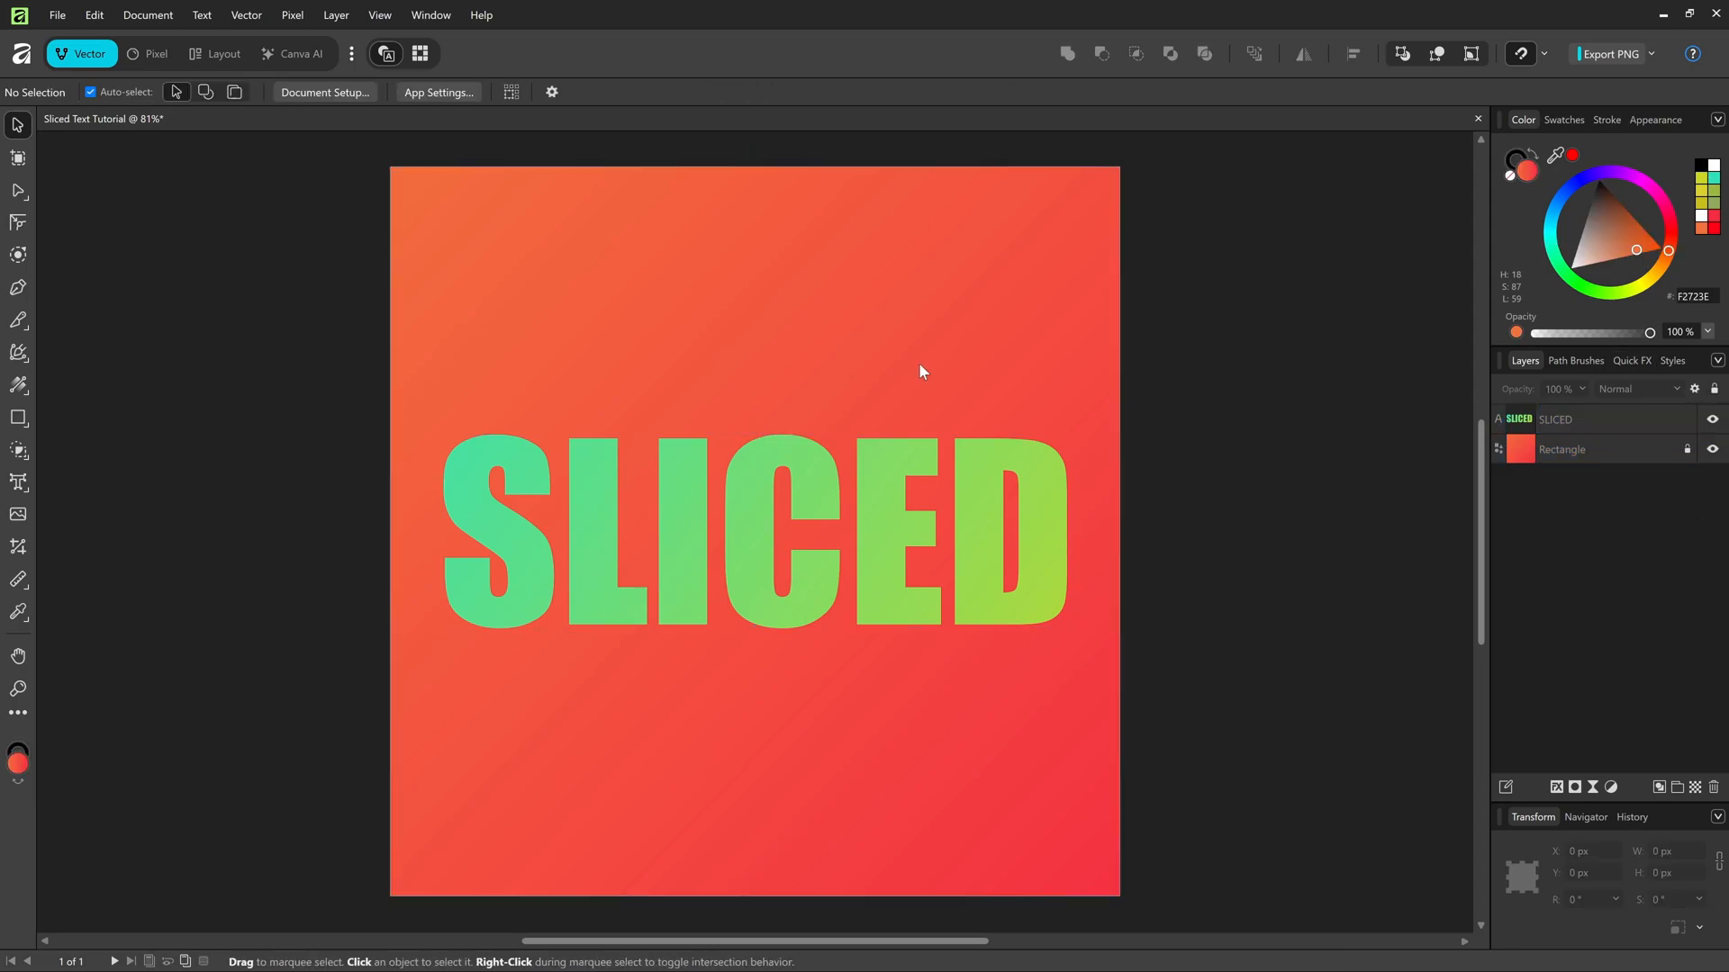
click(898, 488)
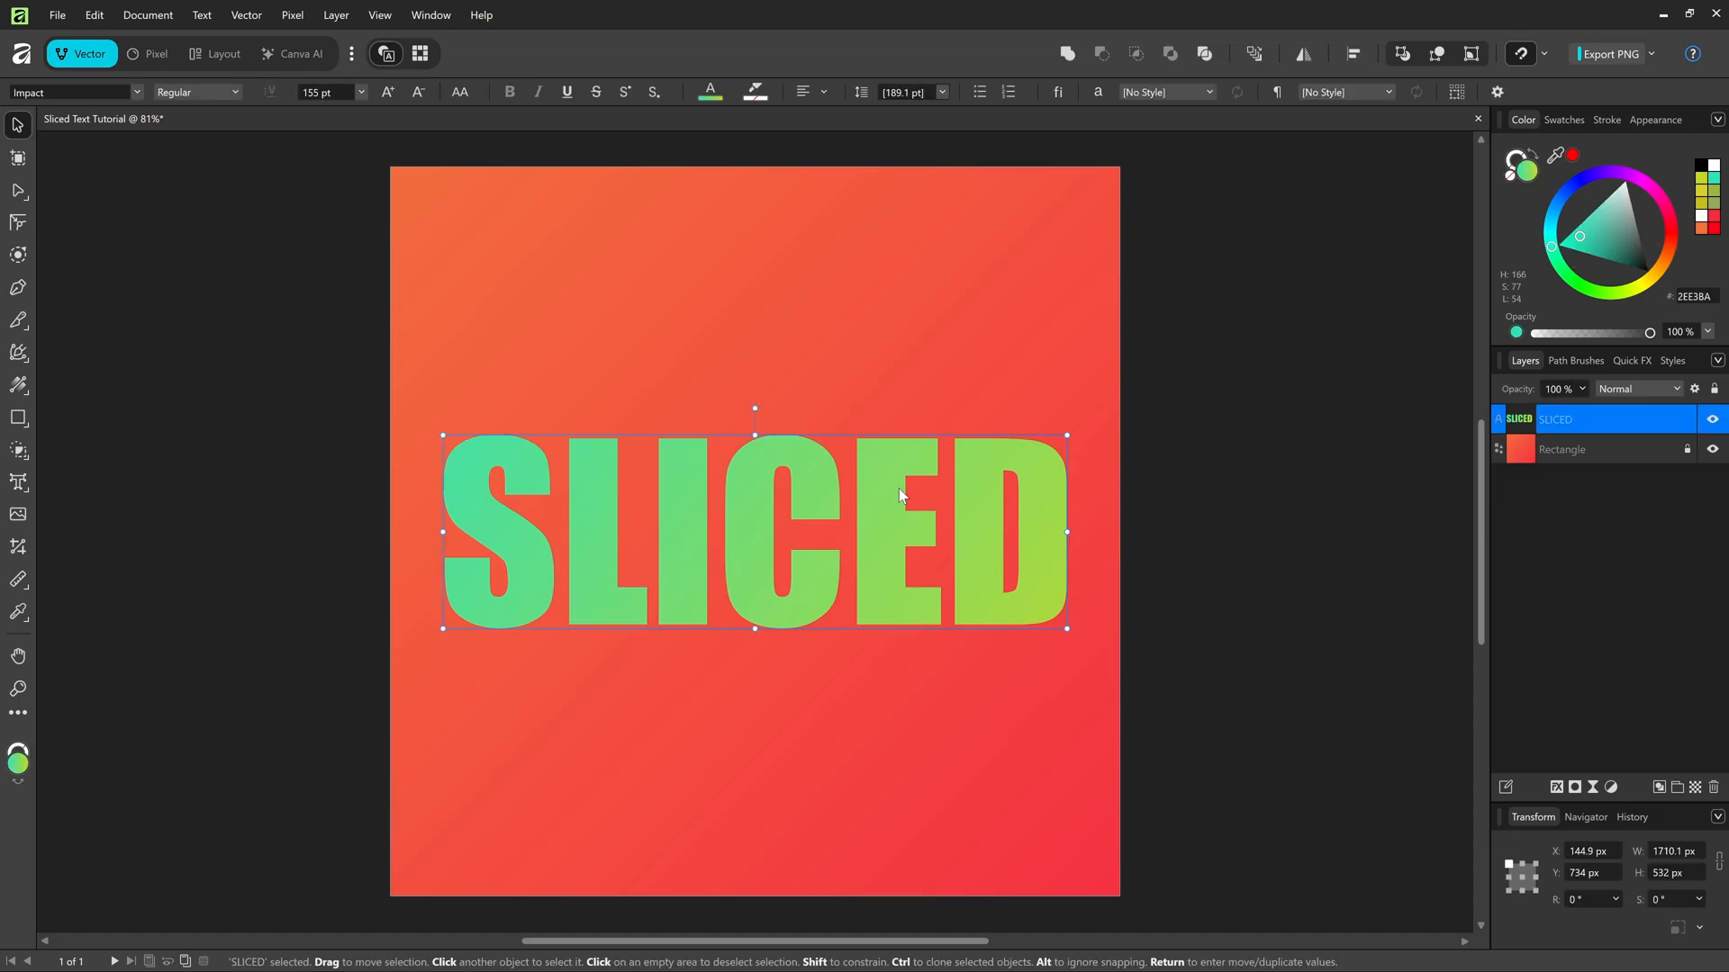
right_click(883, 486)
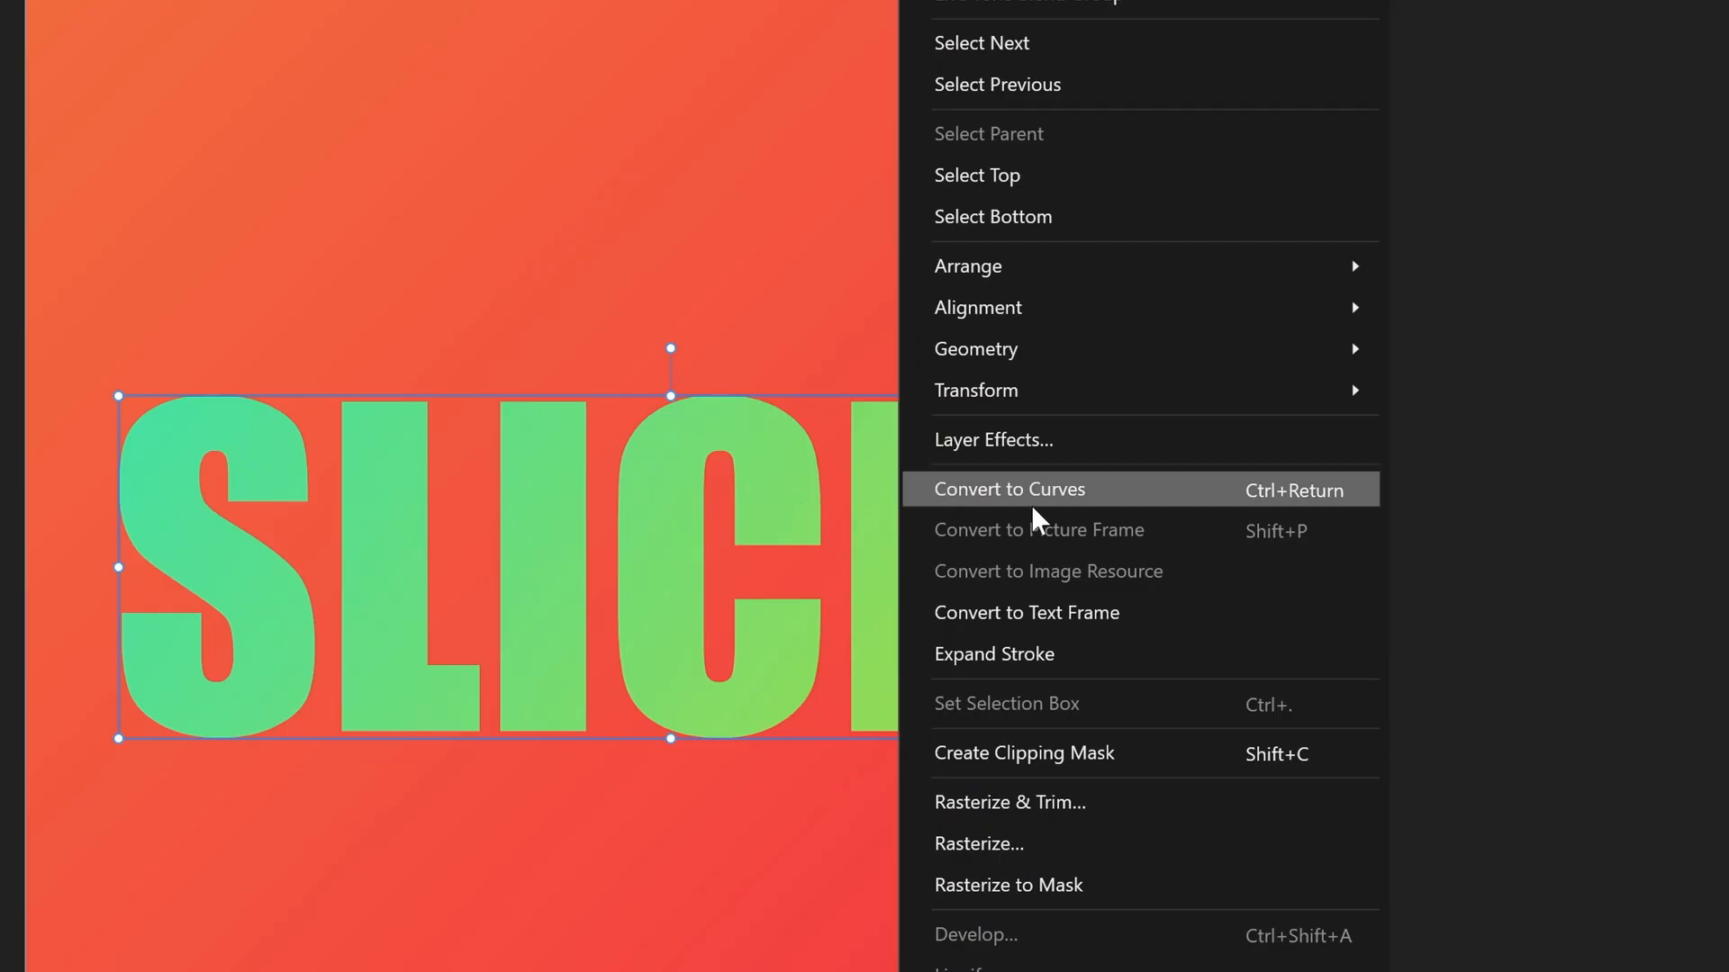
click(478, 301)
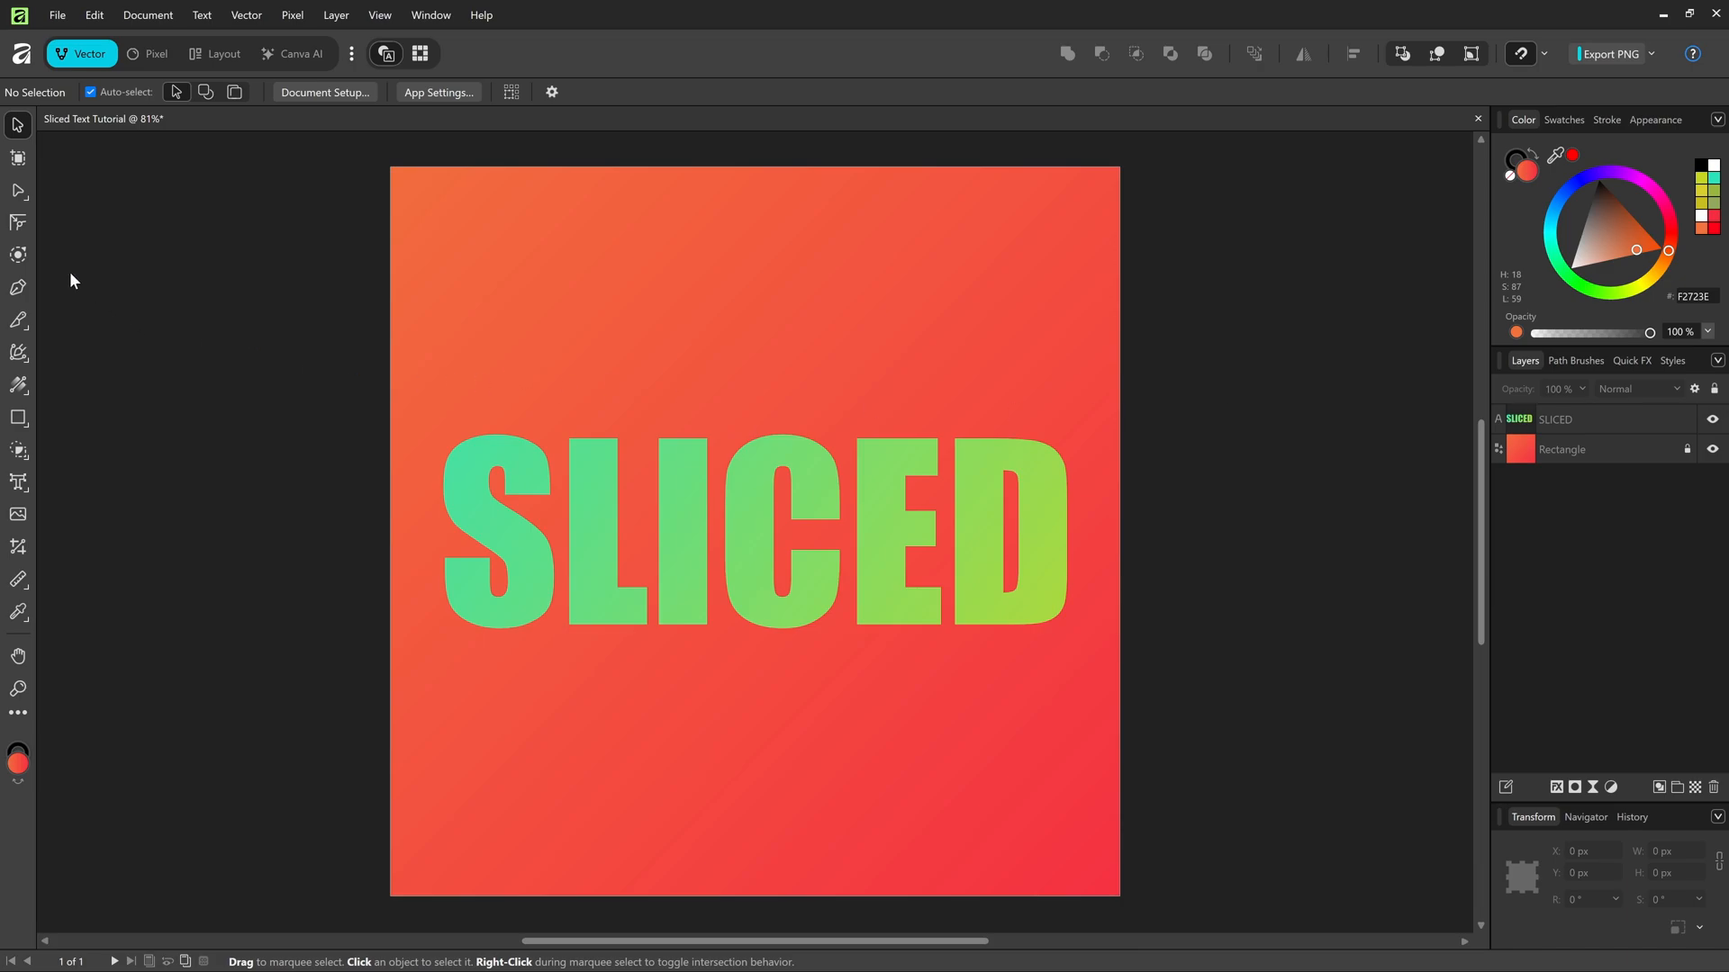
- Select the SLICED text and activate the Knife tool
click(473, 525)
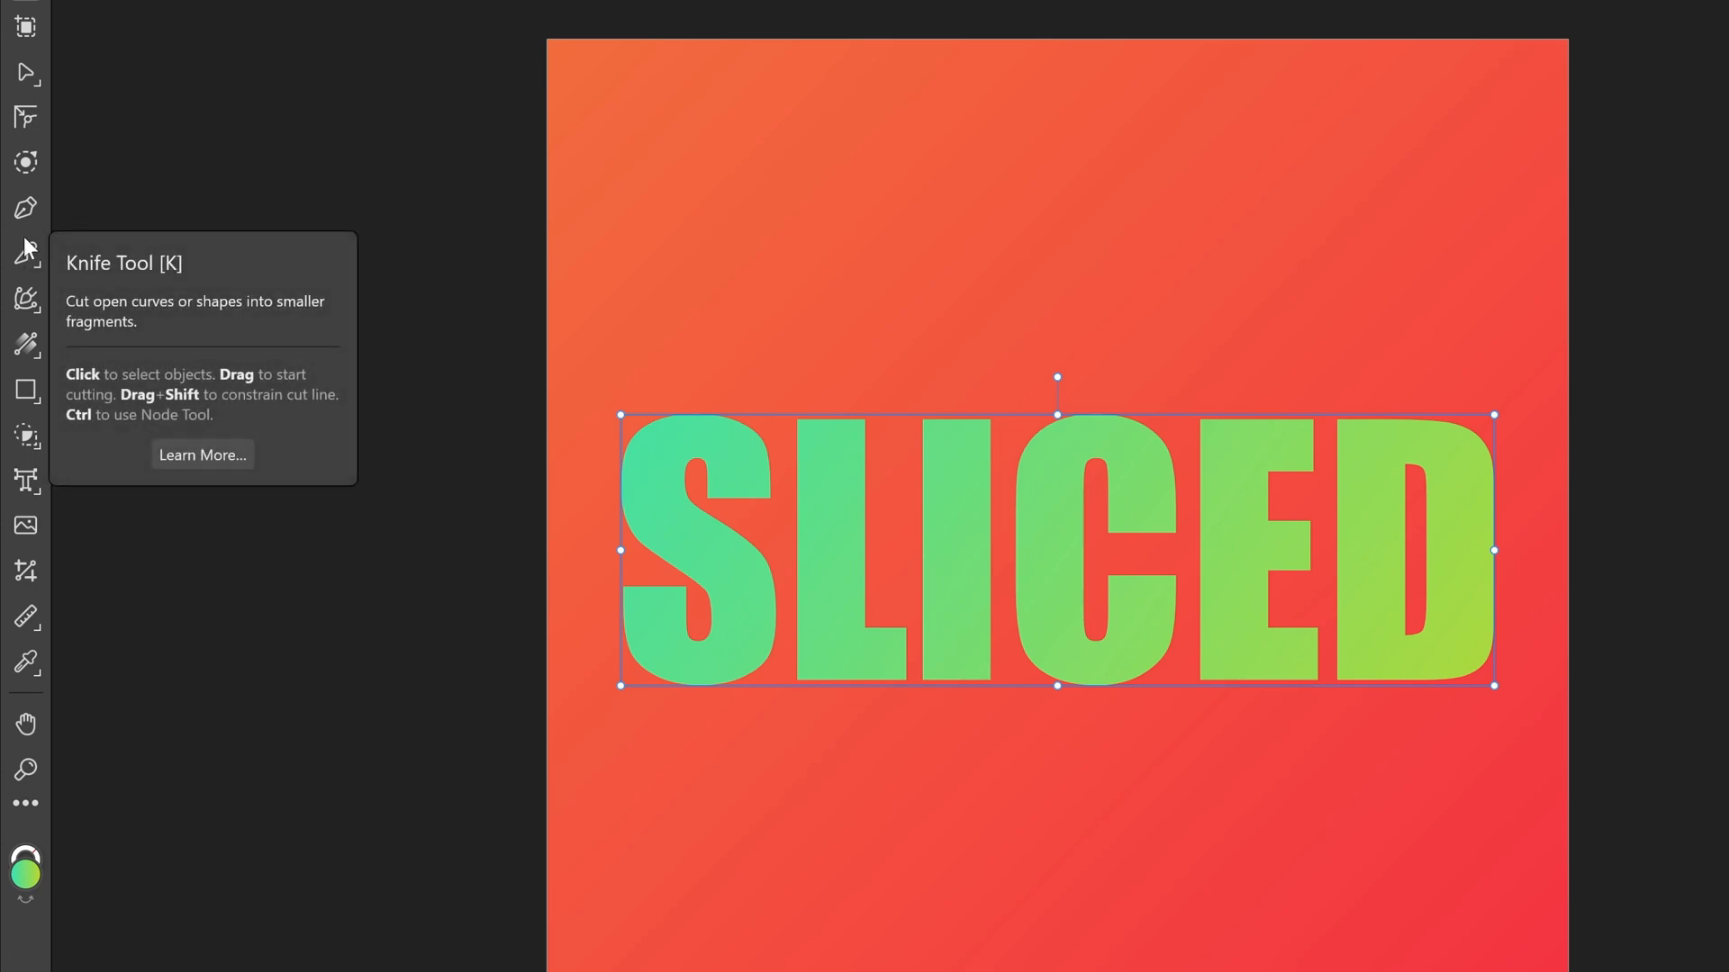
click(22, 261)
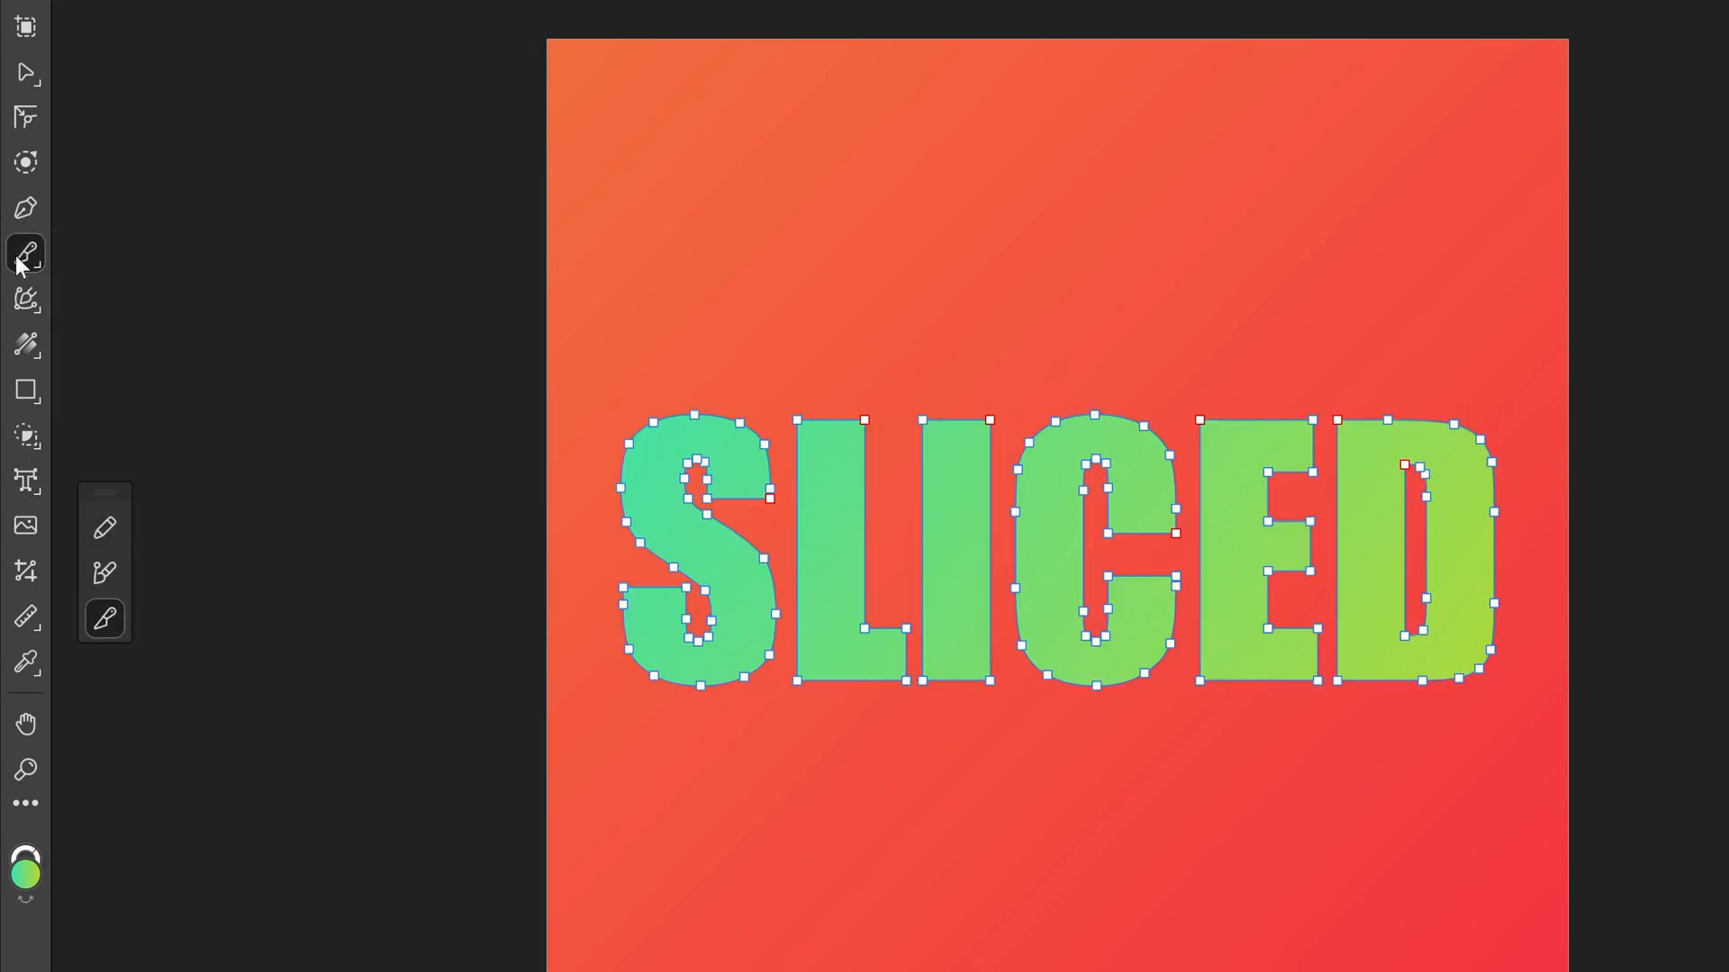
right_click(21, 261)
click(108, 252)
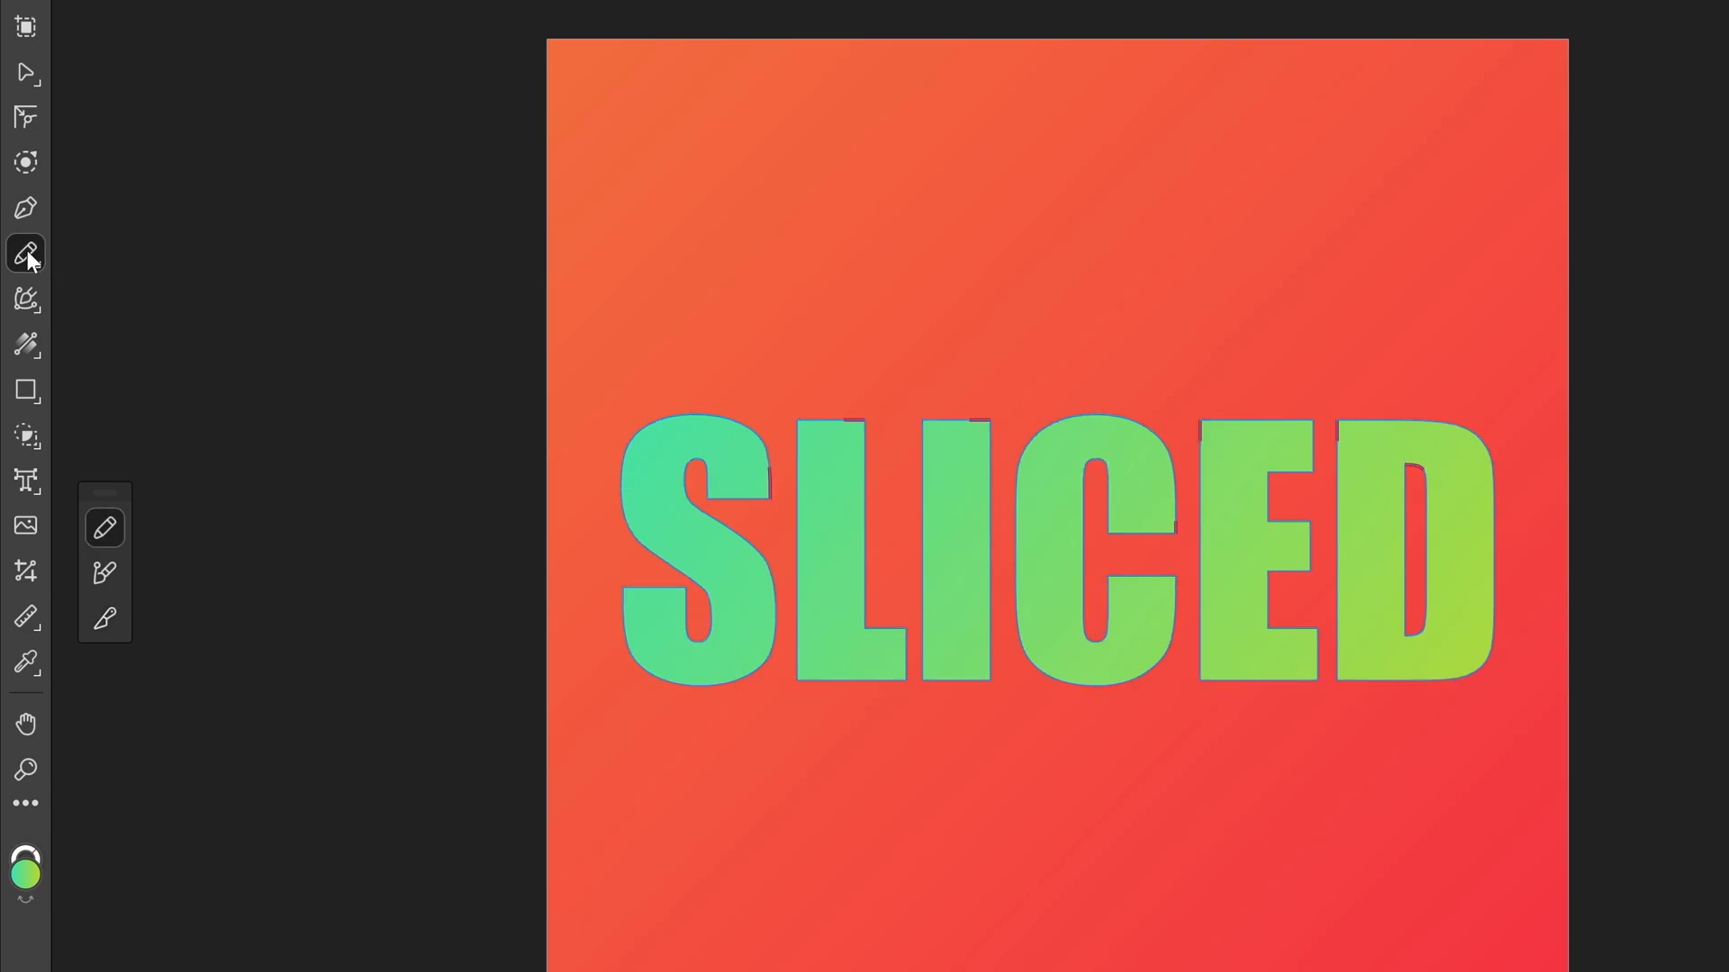
right_click(32, 261)
click(126, 308)
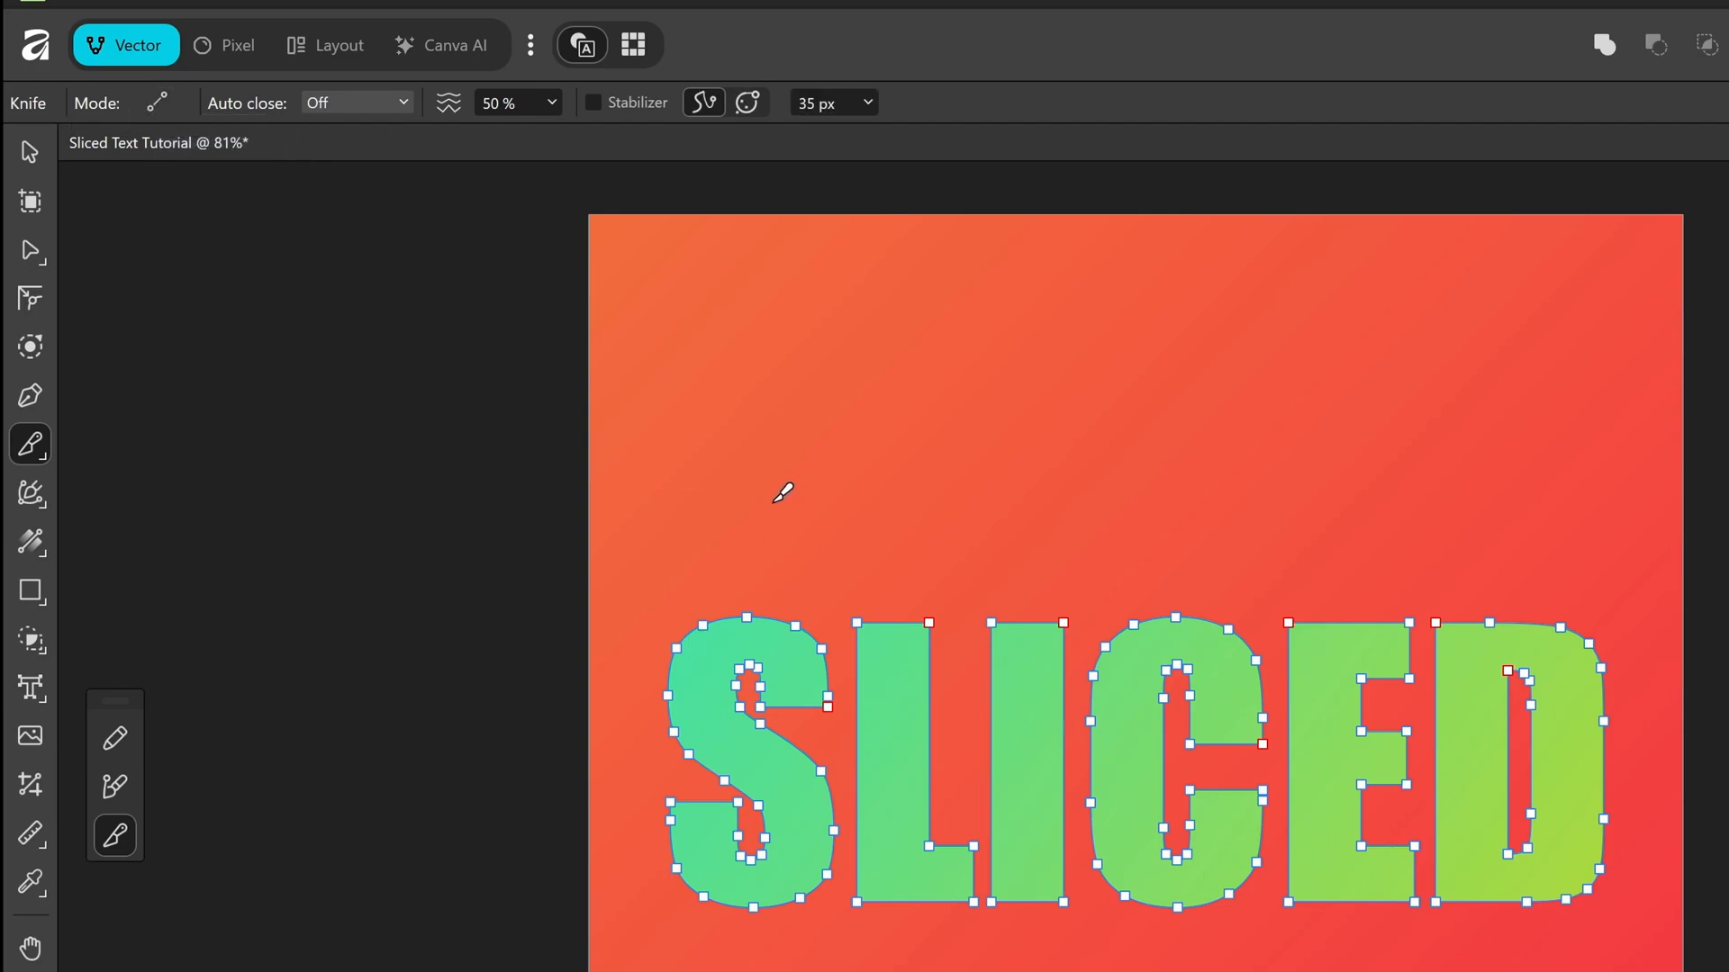
- Configure the Knife tool with 55 % smoothing, an 83.6 px stabilizer length and straight-line mode
mouse_move(817, 437)
mouse_down()
mouse_move(1210, 389)
mouse_move(1322, 355)
mouse_move(856, 375)
mouse_up()
mouse_move(770, 394)
mouse_down()
mouse_move(877, 329)
mouse_move(1164, 461)
mouse_move(1189, 336)
mouse_move(906, 464)
mouse_move(880, 336)
mouse_move(1365, 414)
mouse_move(1426, 409)
mouse_up()
click(552, 102)
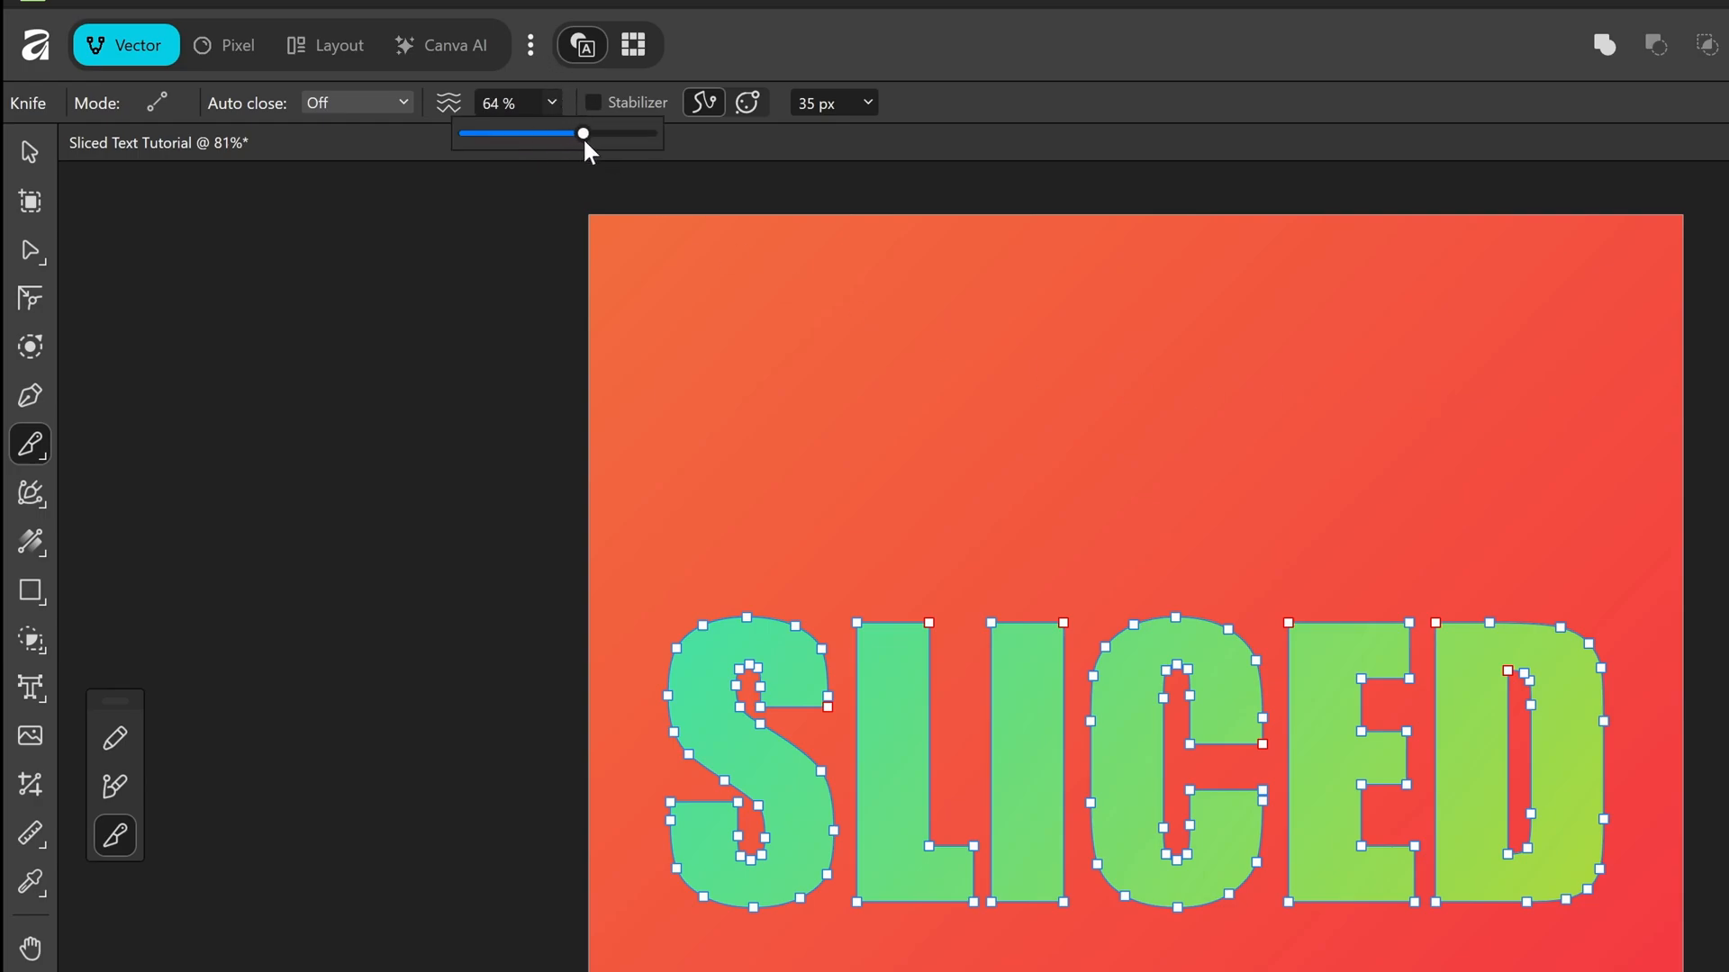
mouse_move(584, 140)
mouse_down()
mouse_move(552, 136)
mouse_move(586, 141)
mouse_up()
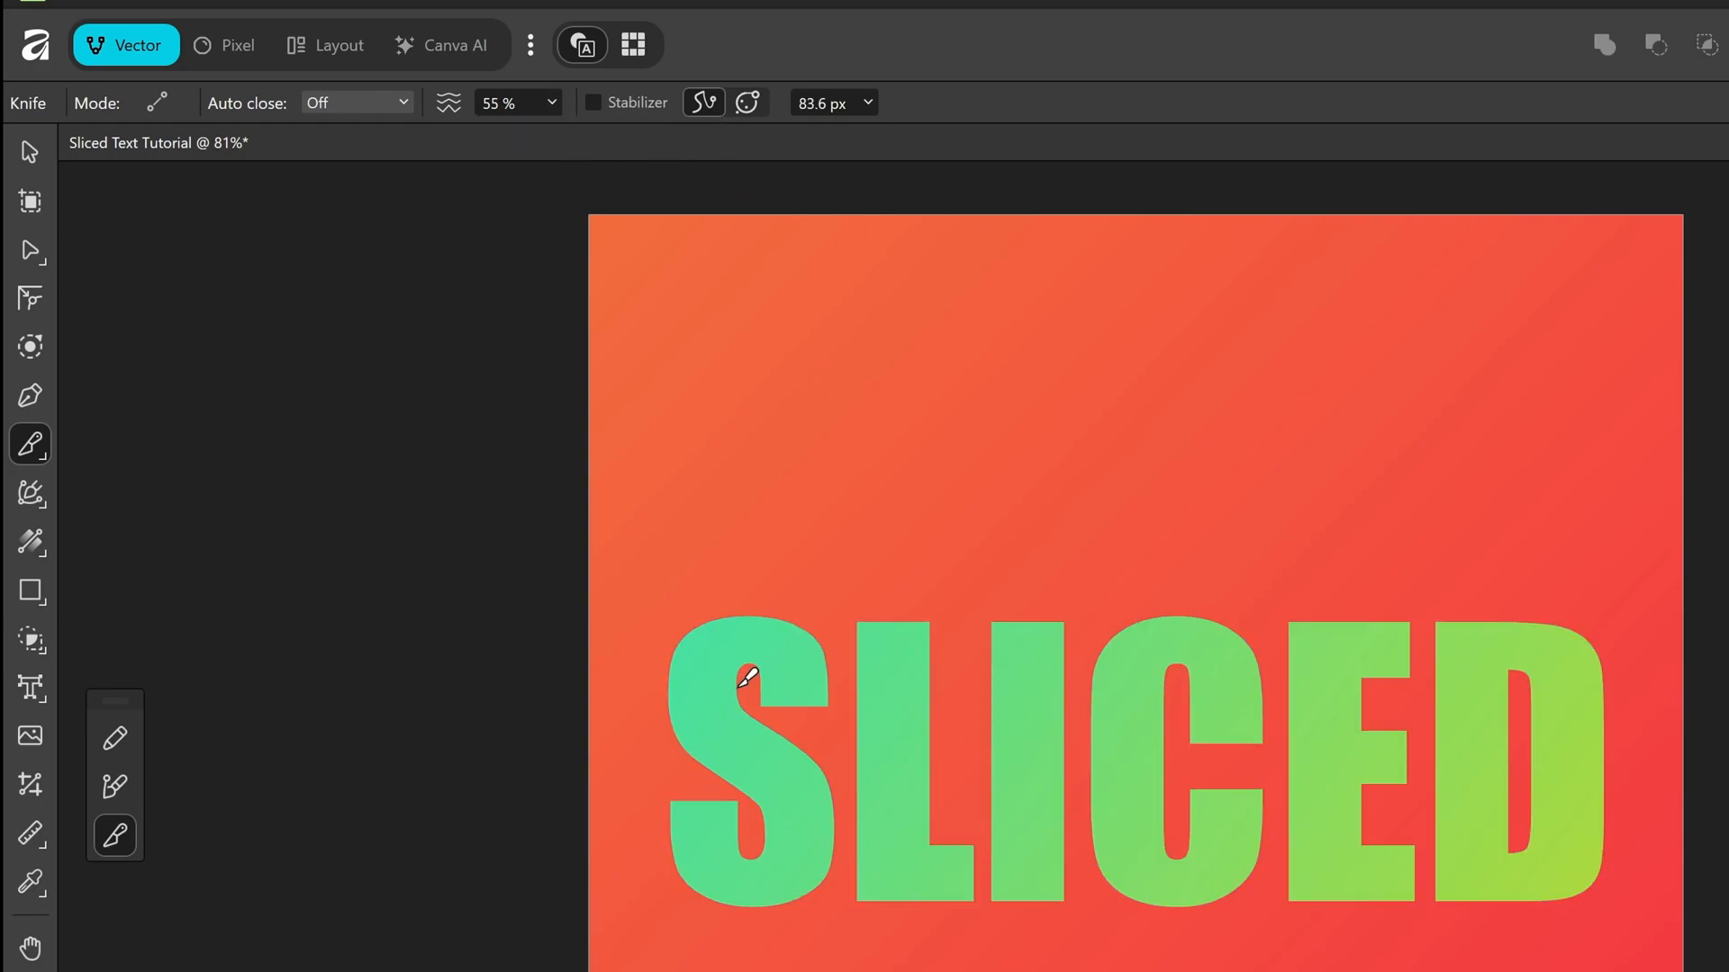
click(164, 106)
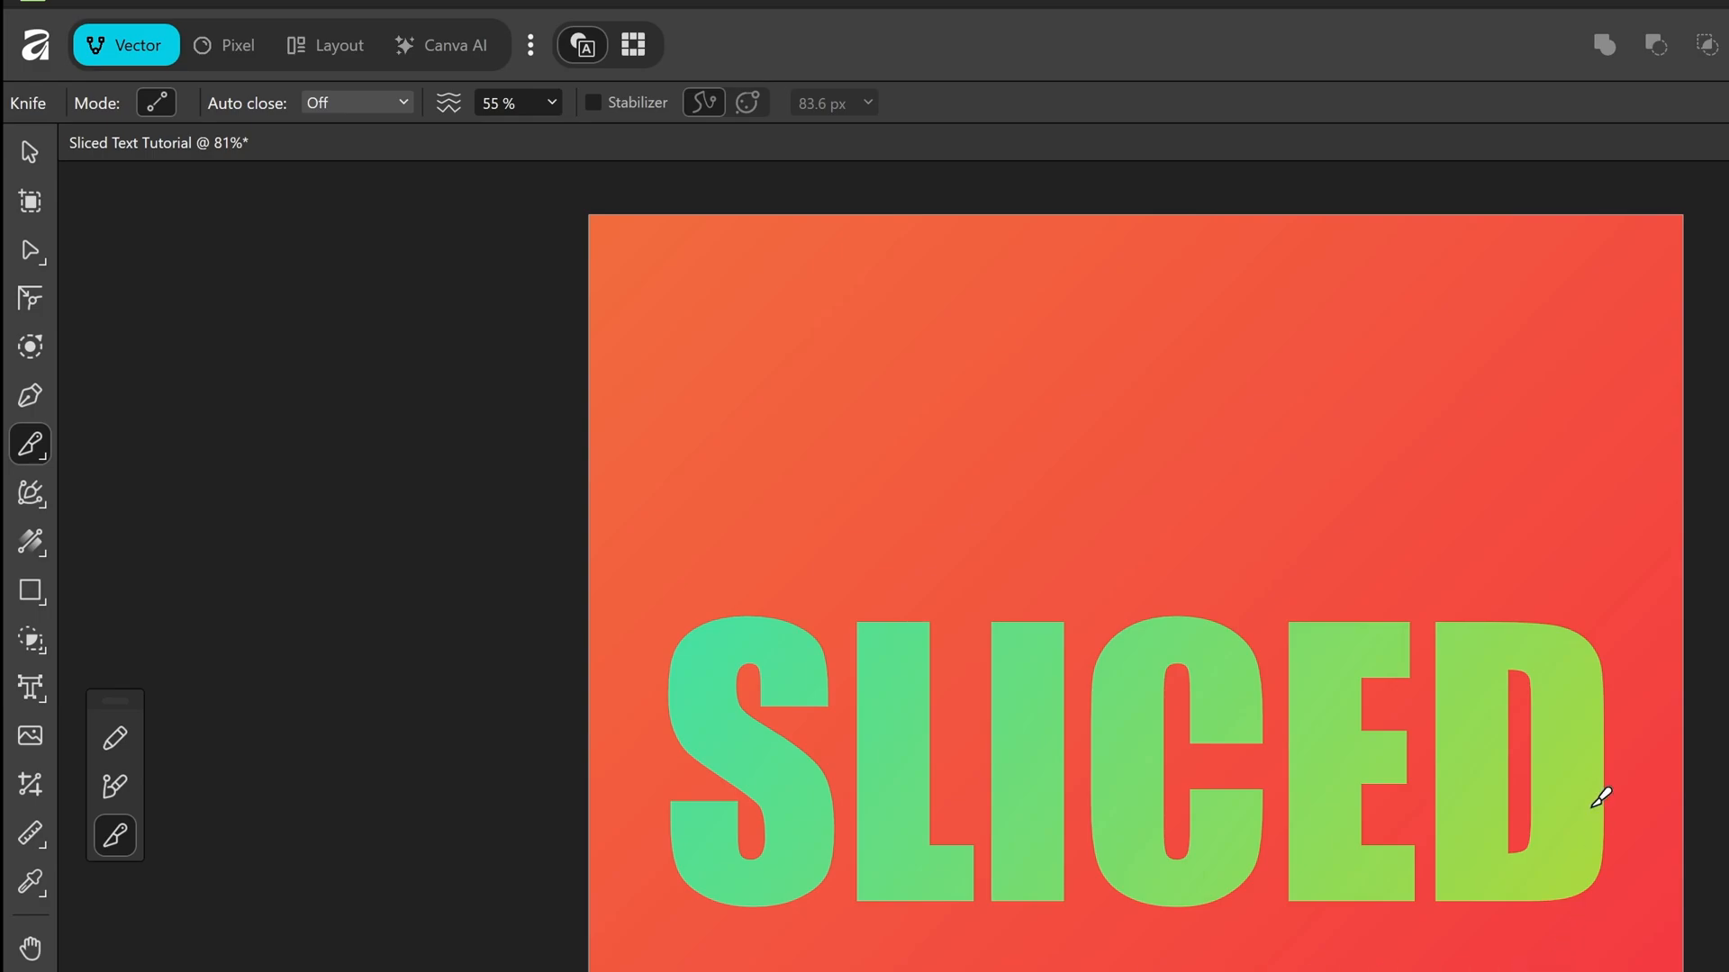
- Reselect the SLICED text and slice it with one straight cut rising from the lower S to the upper D
click(24, 148)
click(775, 755)
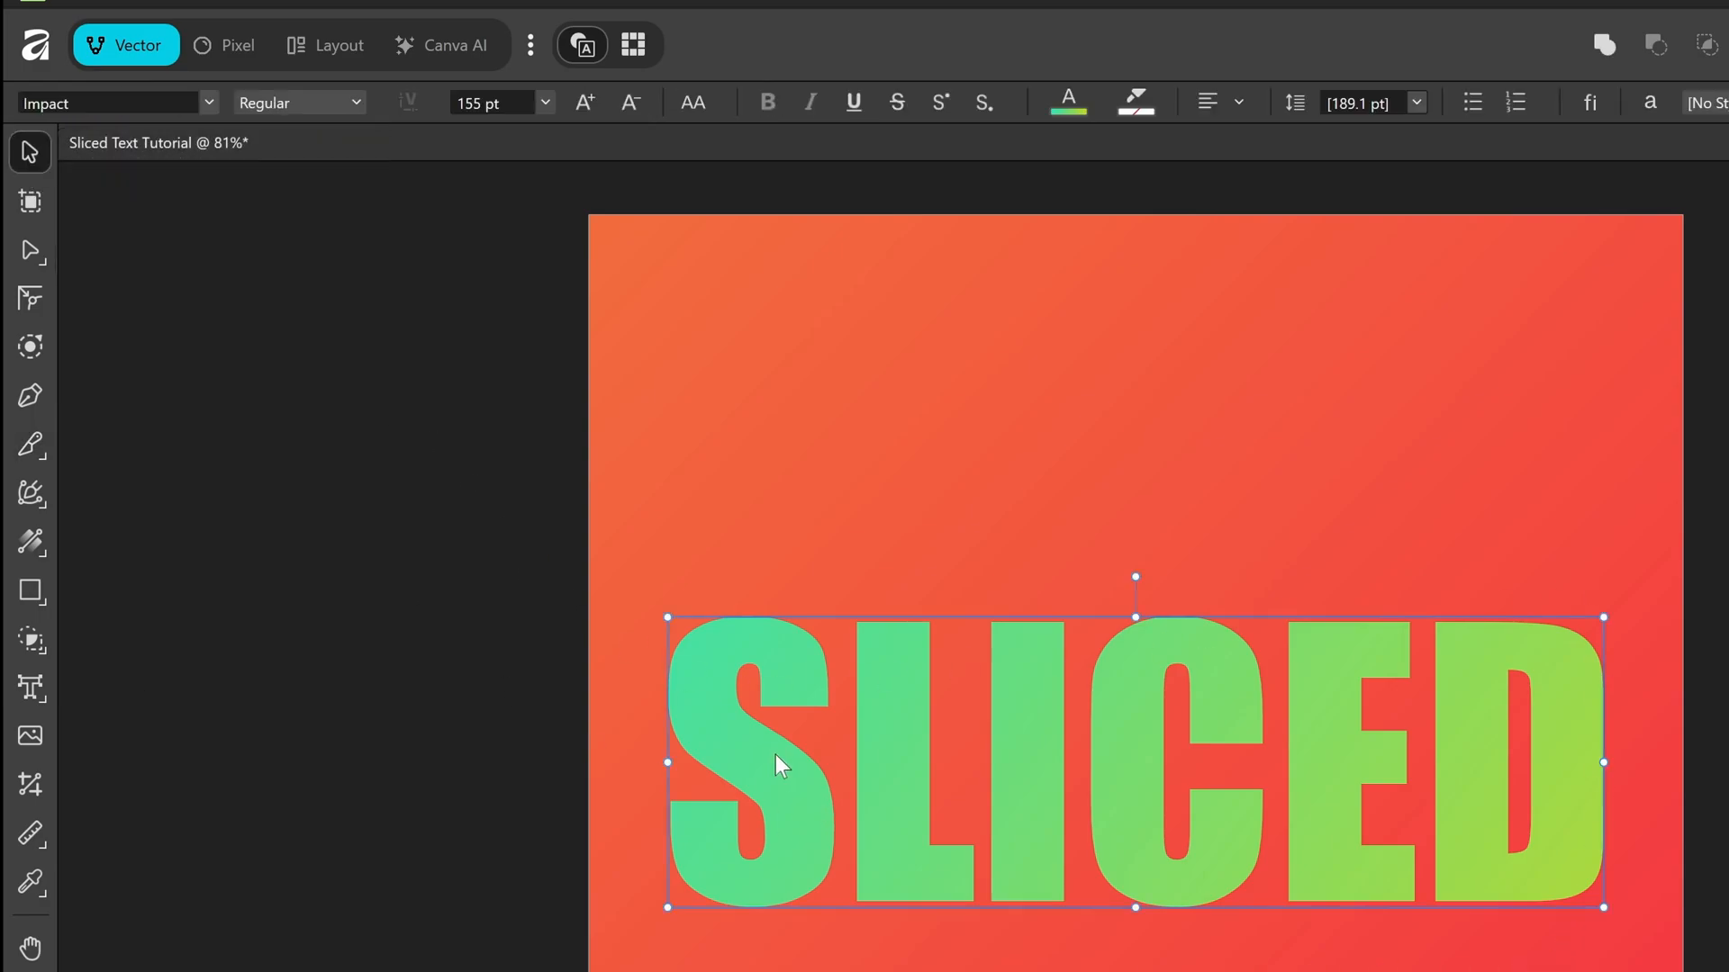
click(29, 446)
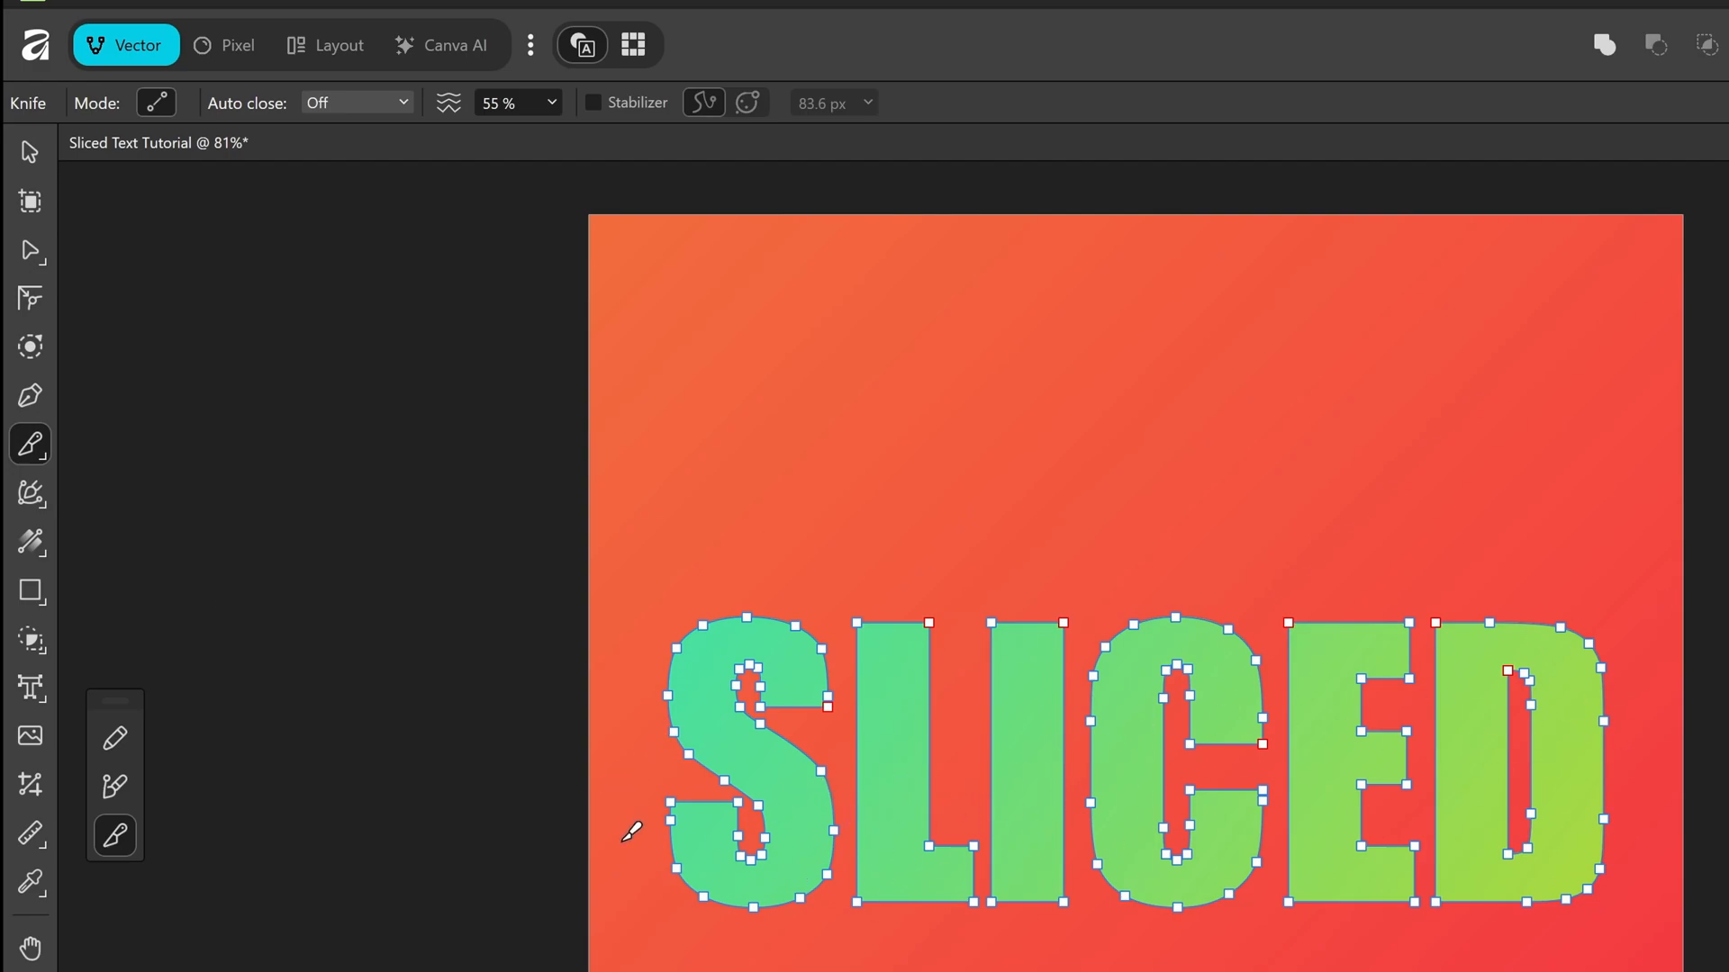
mouse_move(647, 833)
mouse_down()
mouse_move(1087, 769)
mouse_move(1633, 627)
mouse_up()
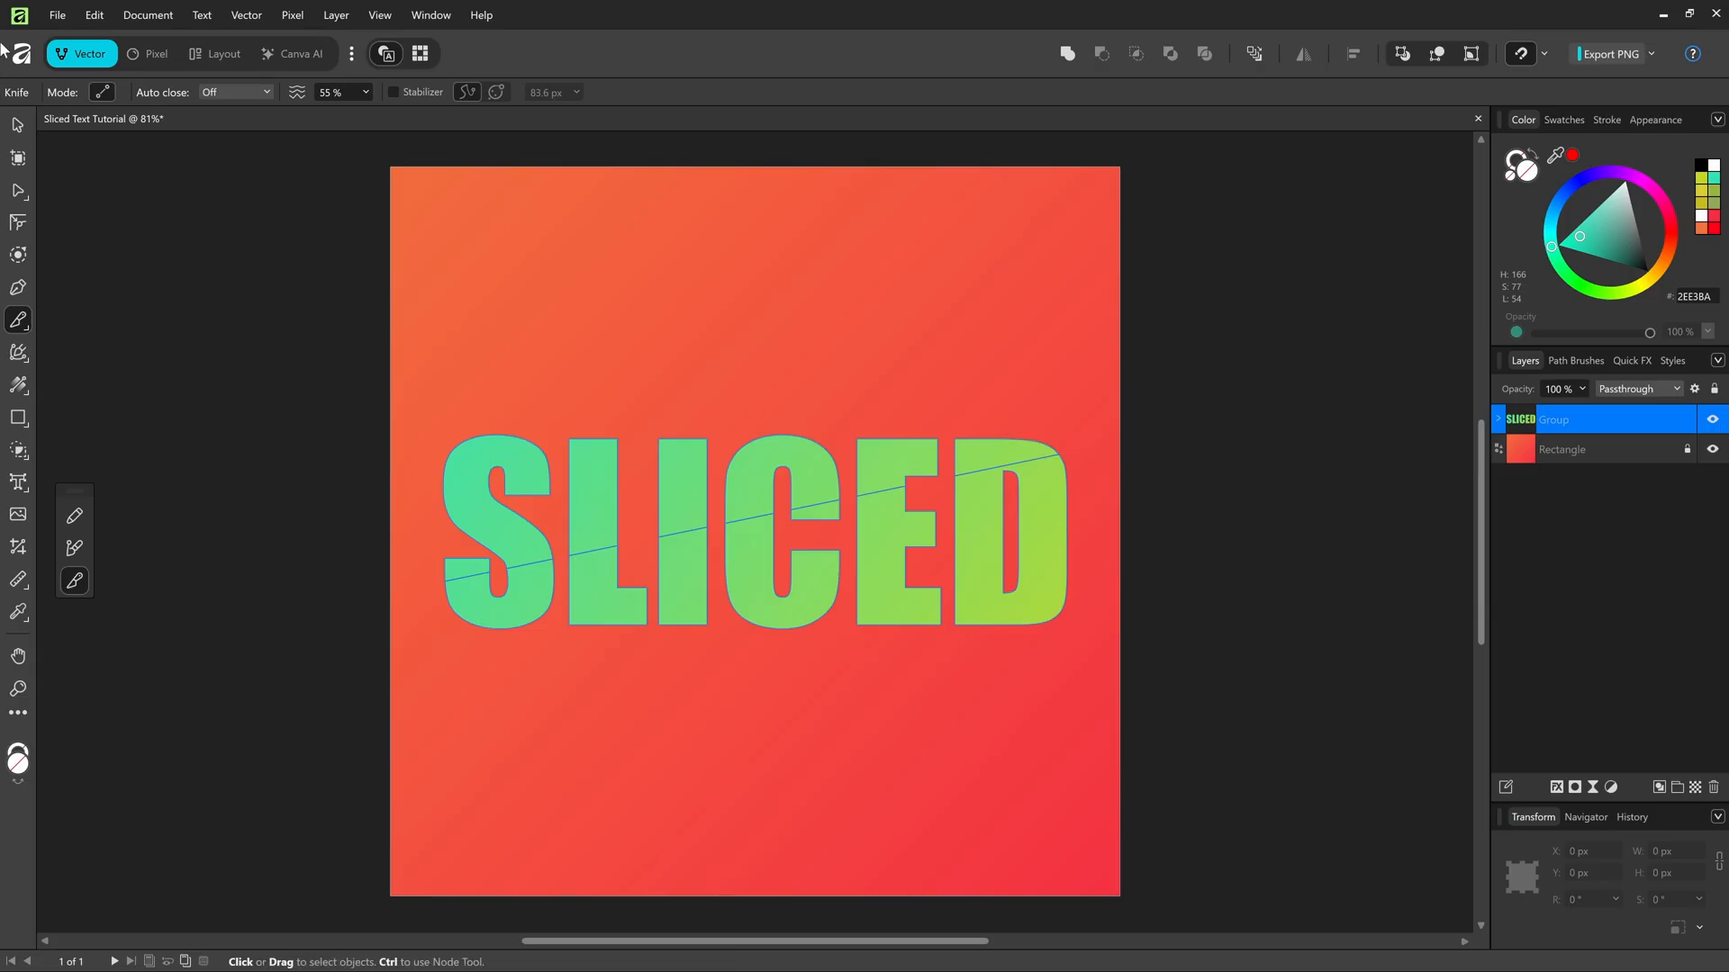
click(17, 126)
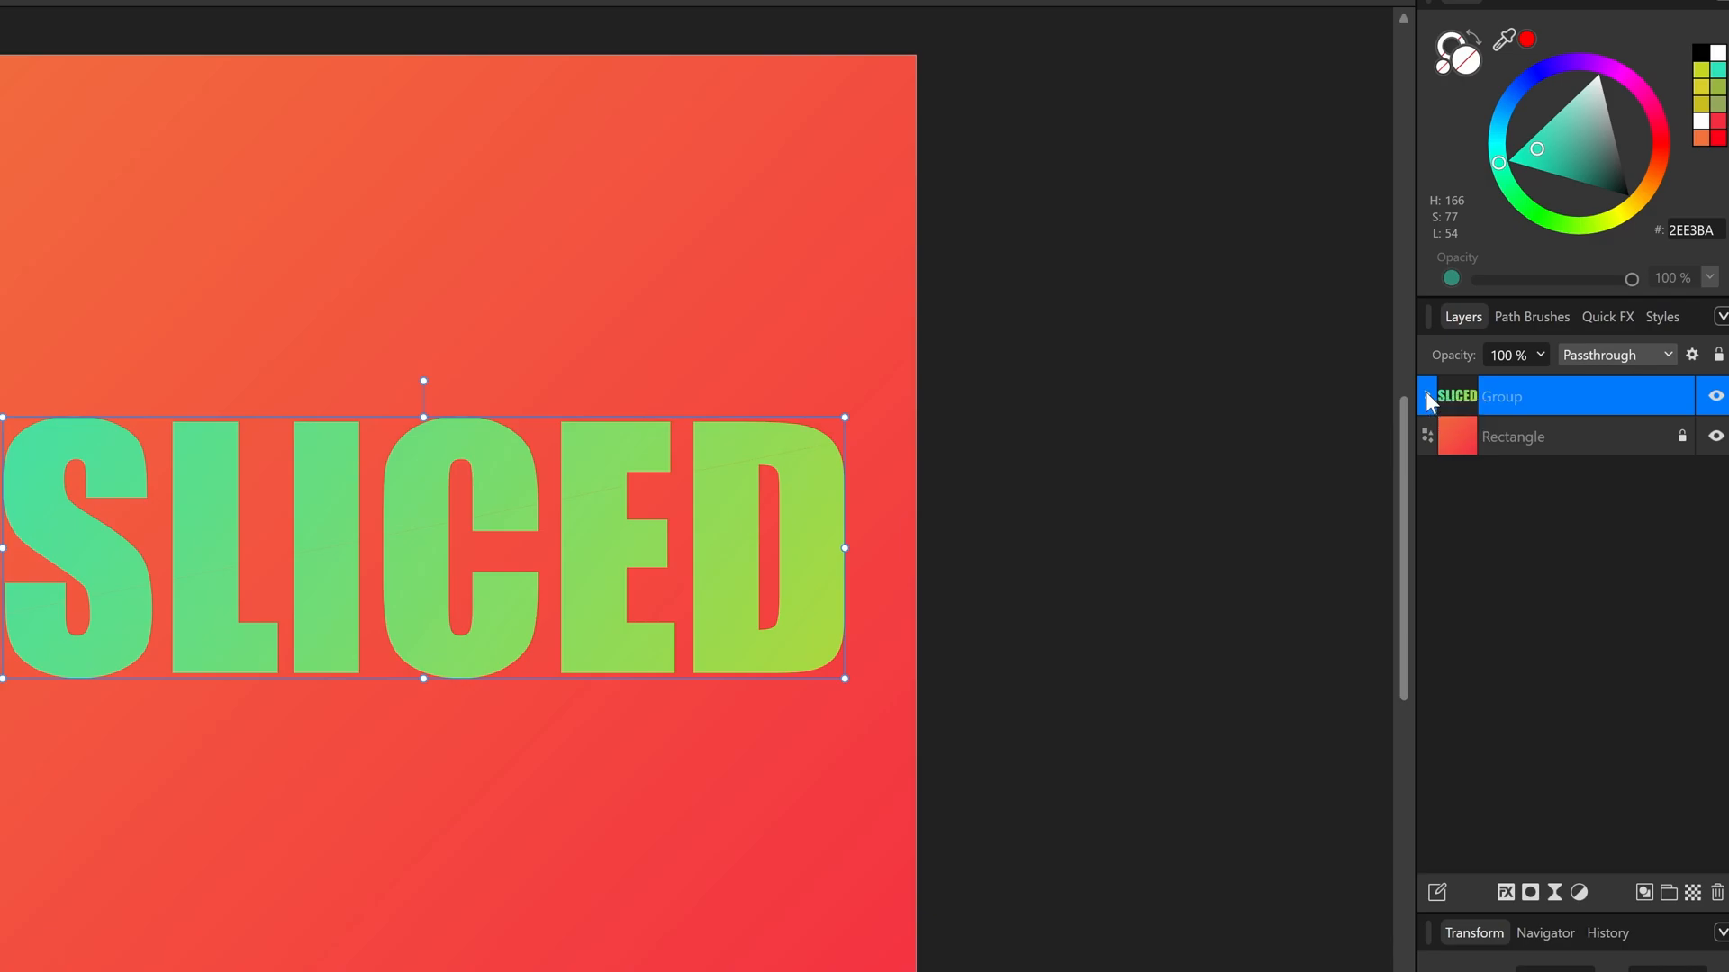
- Ungroup all the sliced letter pieces and clear the selection
click(1426, 395)
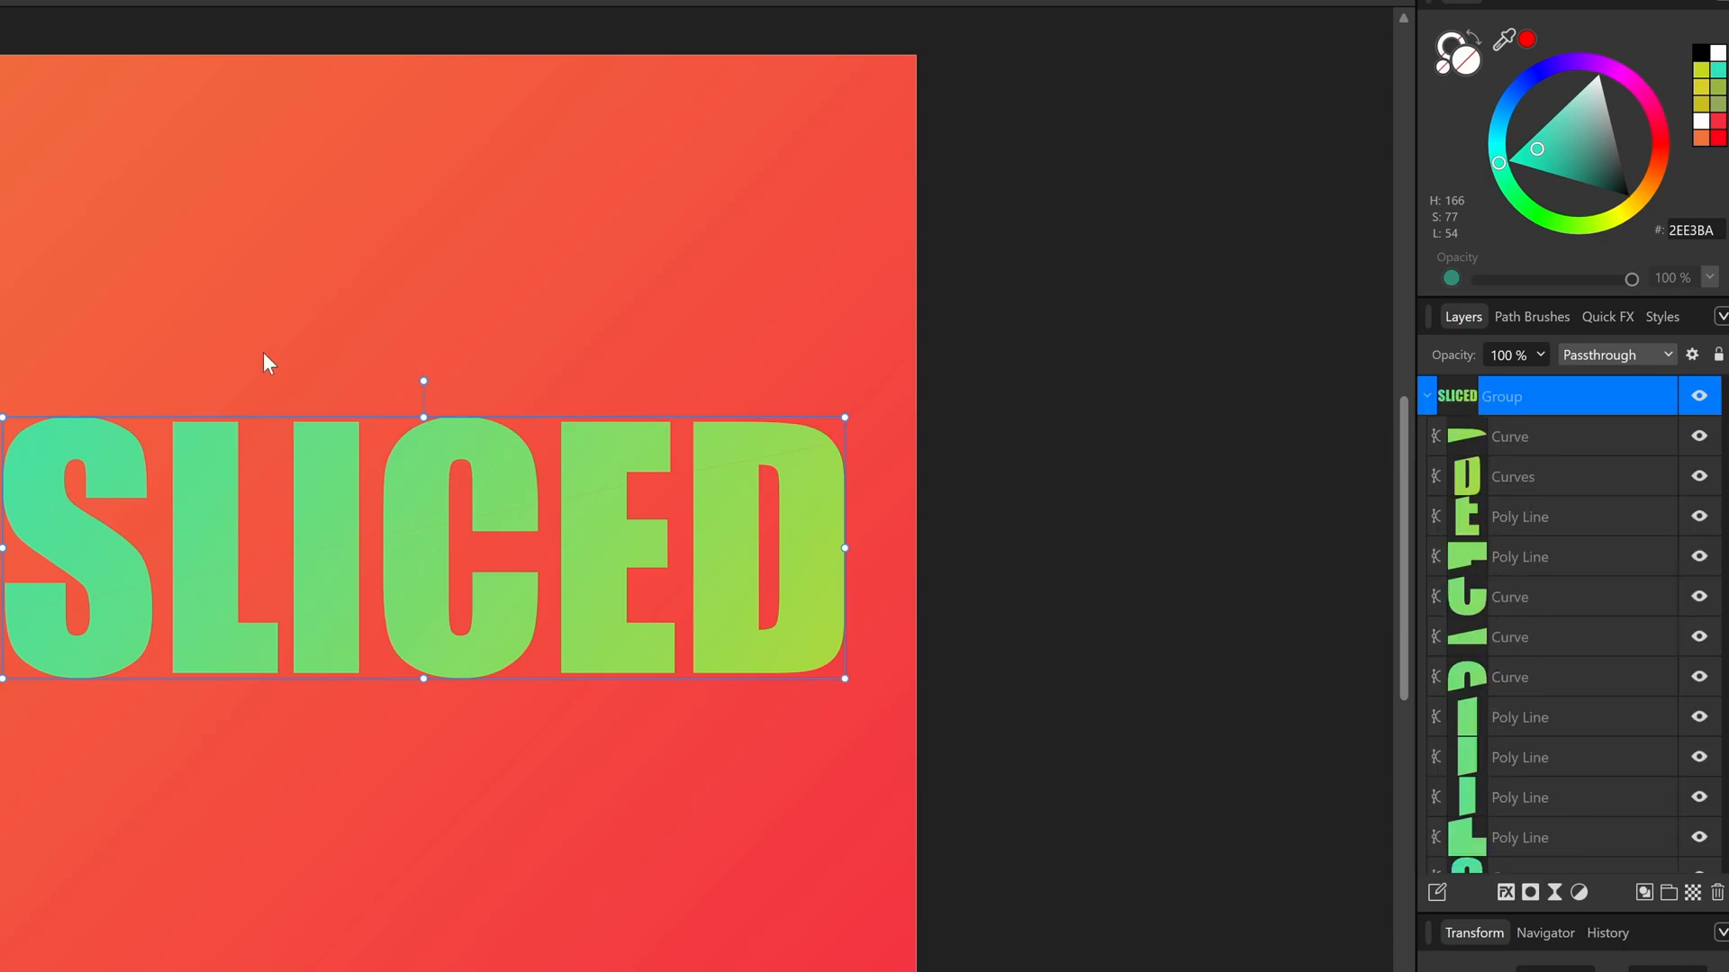
click(1426, 396)
right_click(597, 502)
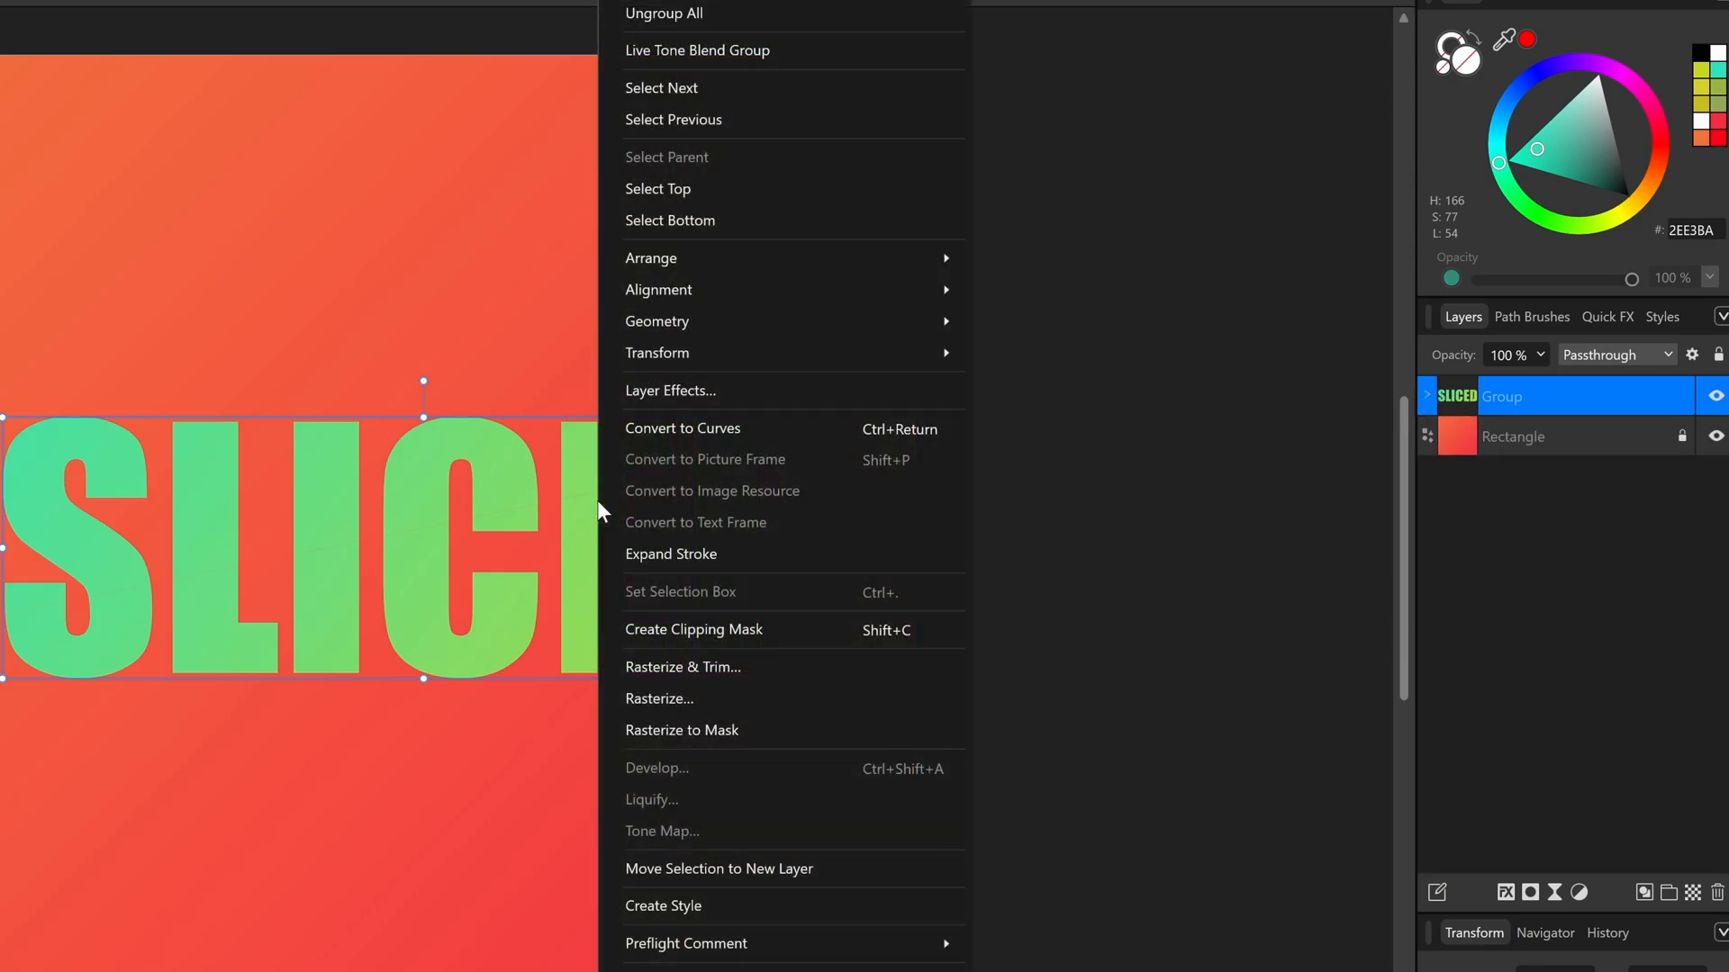
click(746, 10)
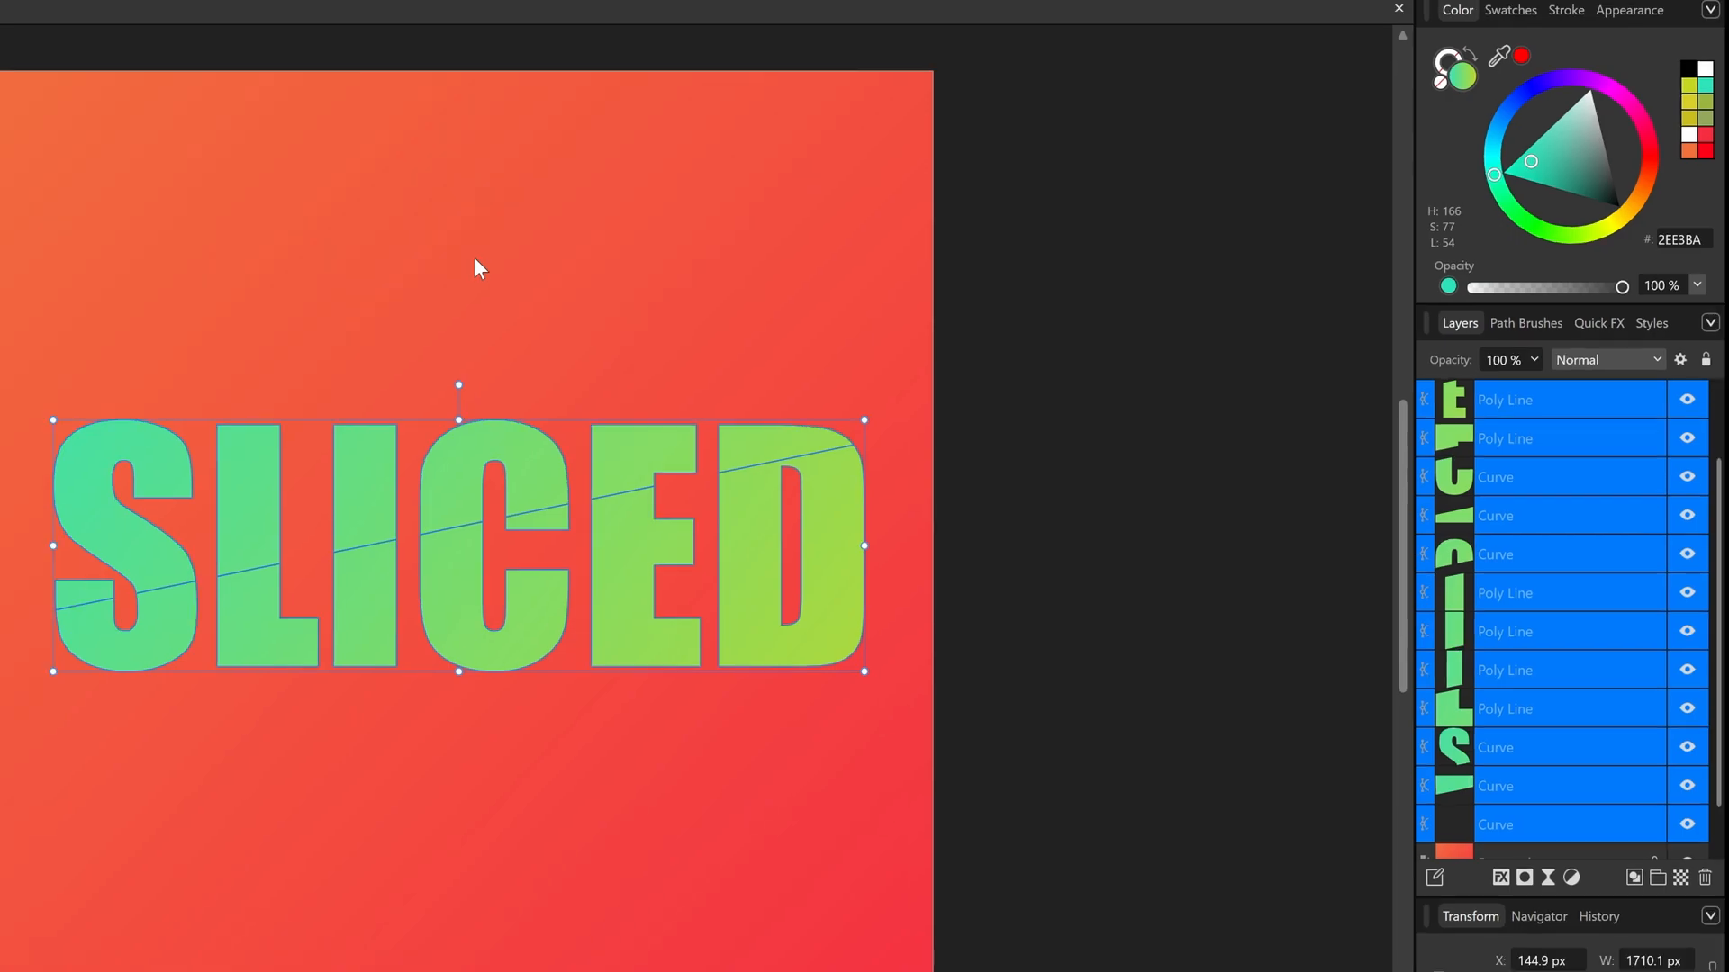
key(ctrl+d)
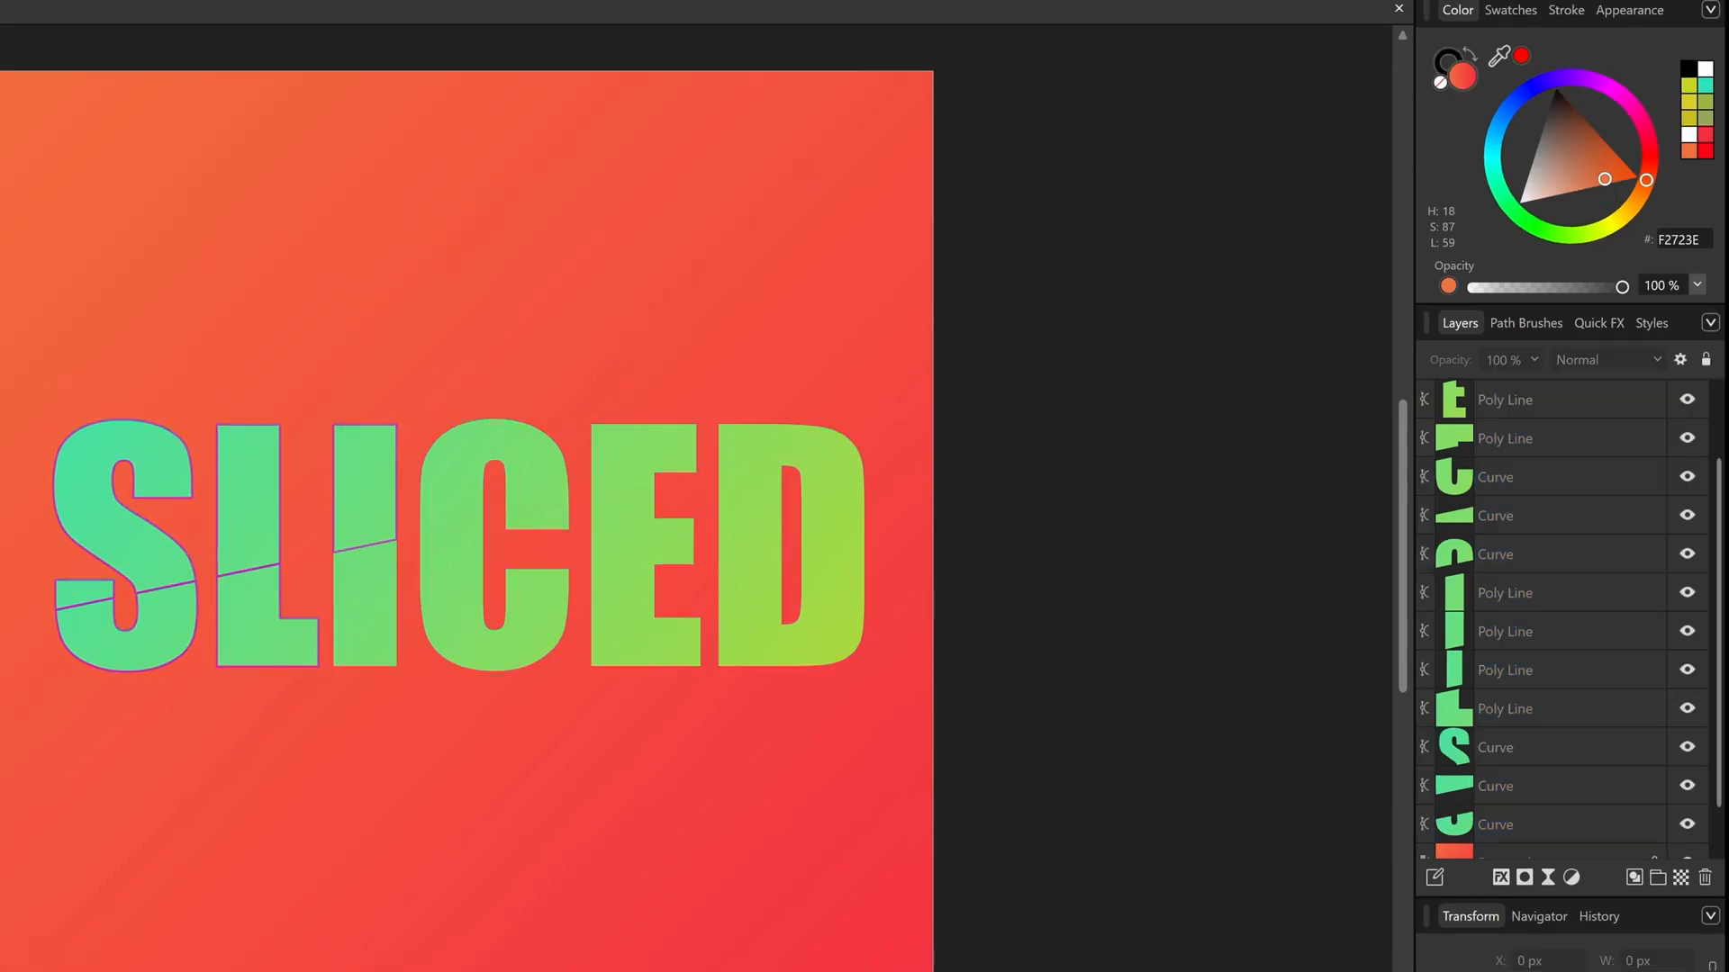
- Inspect the sliced letters by selecting the pieces above the cut one at a time, from the S to the D
click(112, 472)
click(235, 453)
click(379, 458)
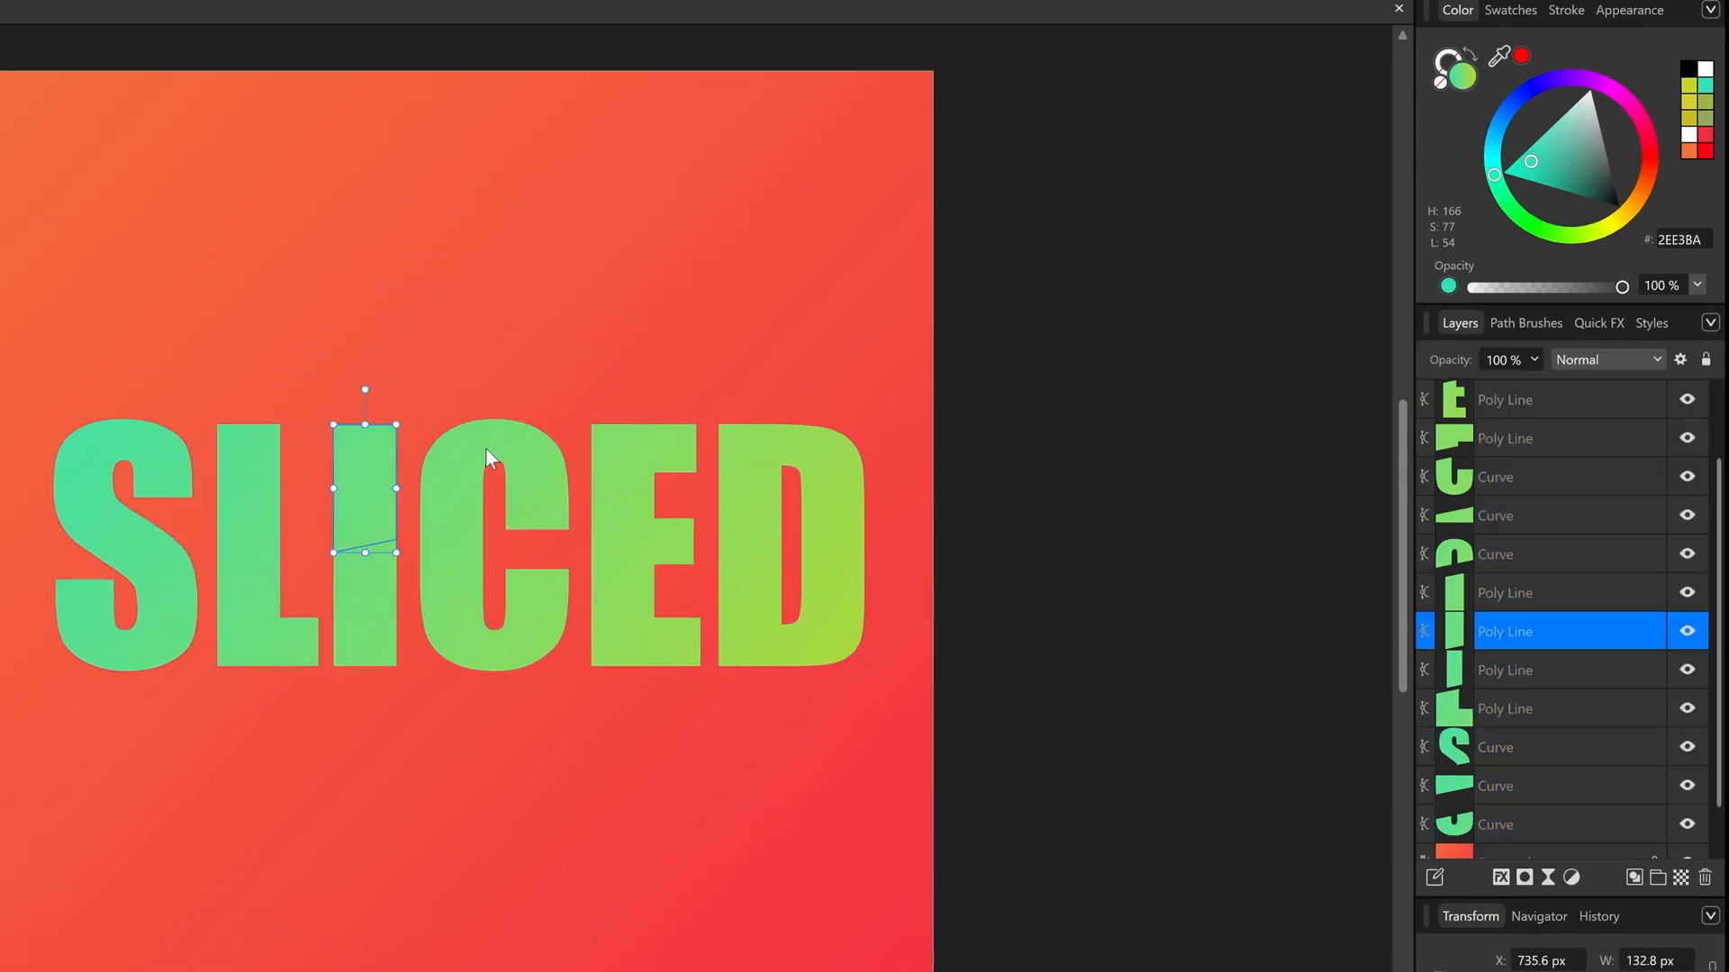
click(540, 445)
click(685, 438)
click(775, 444)
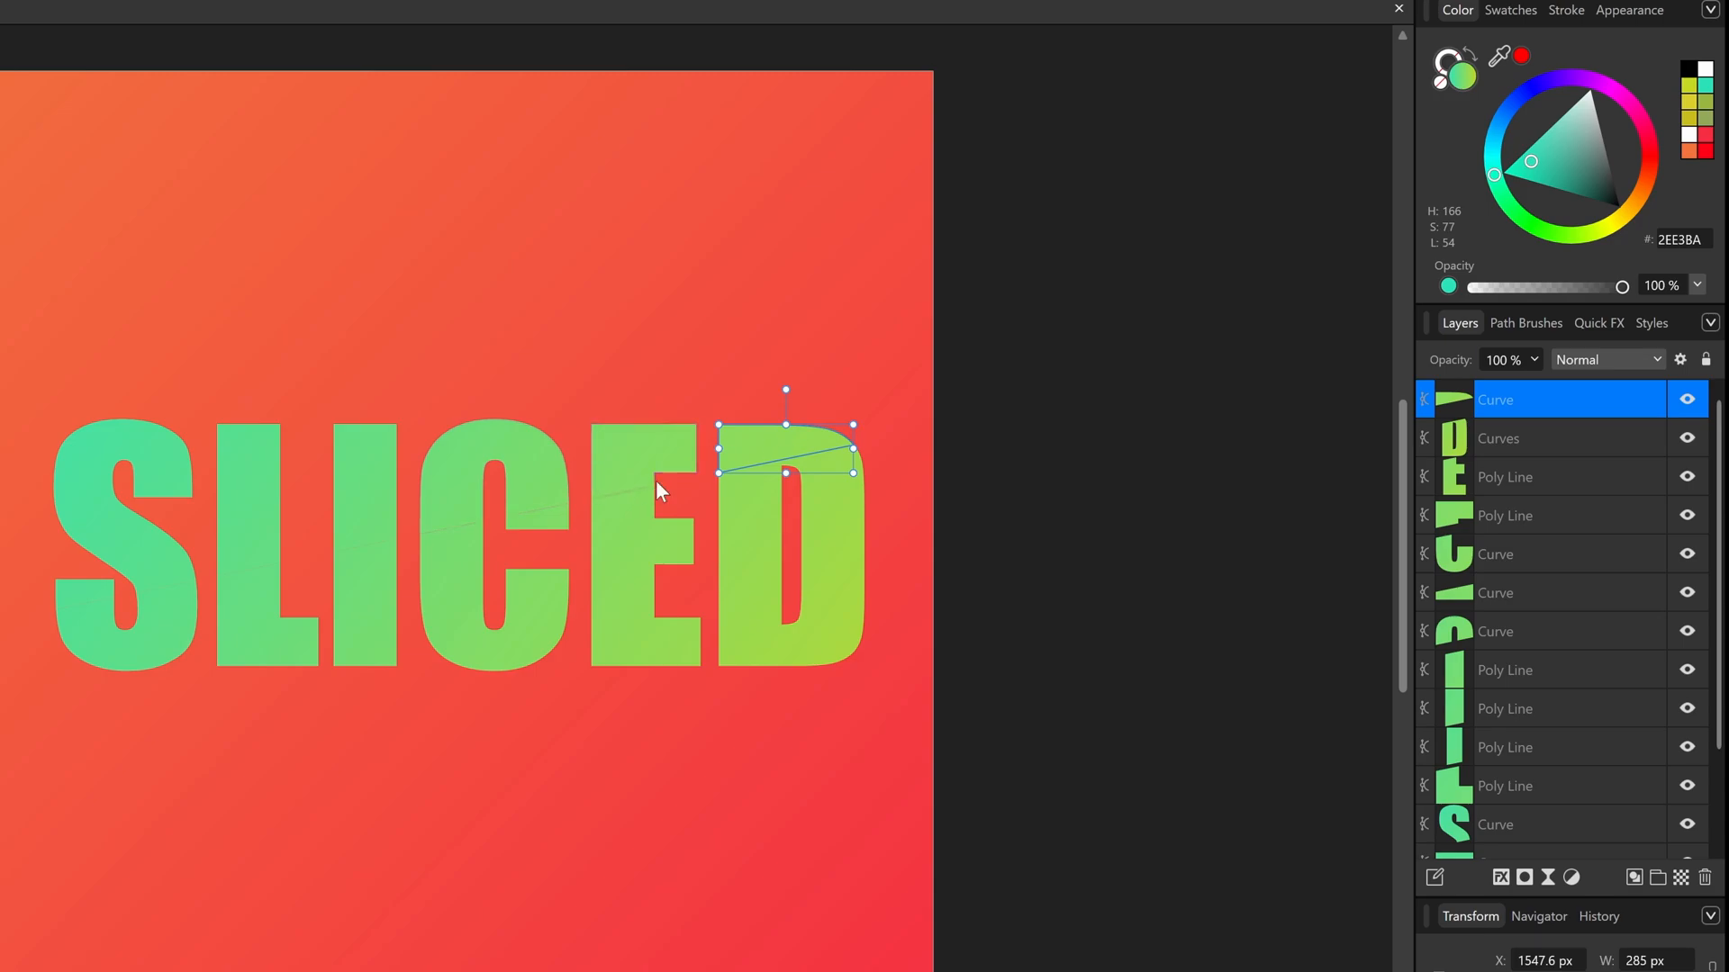
click(97, 602)
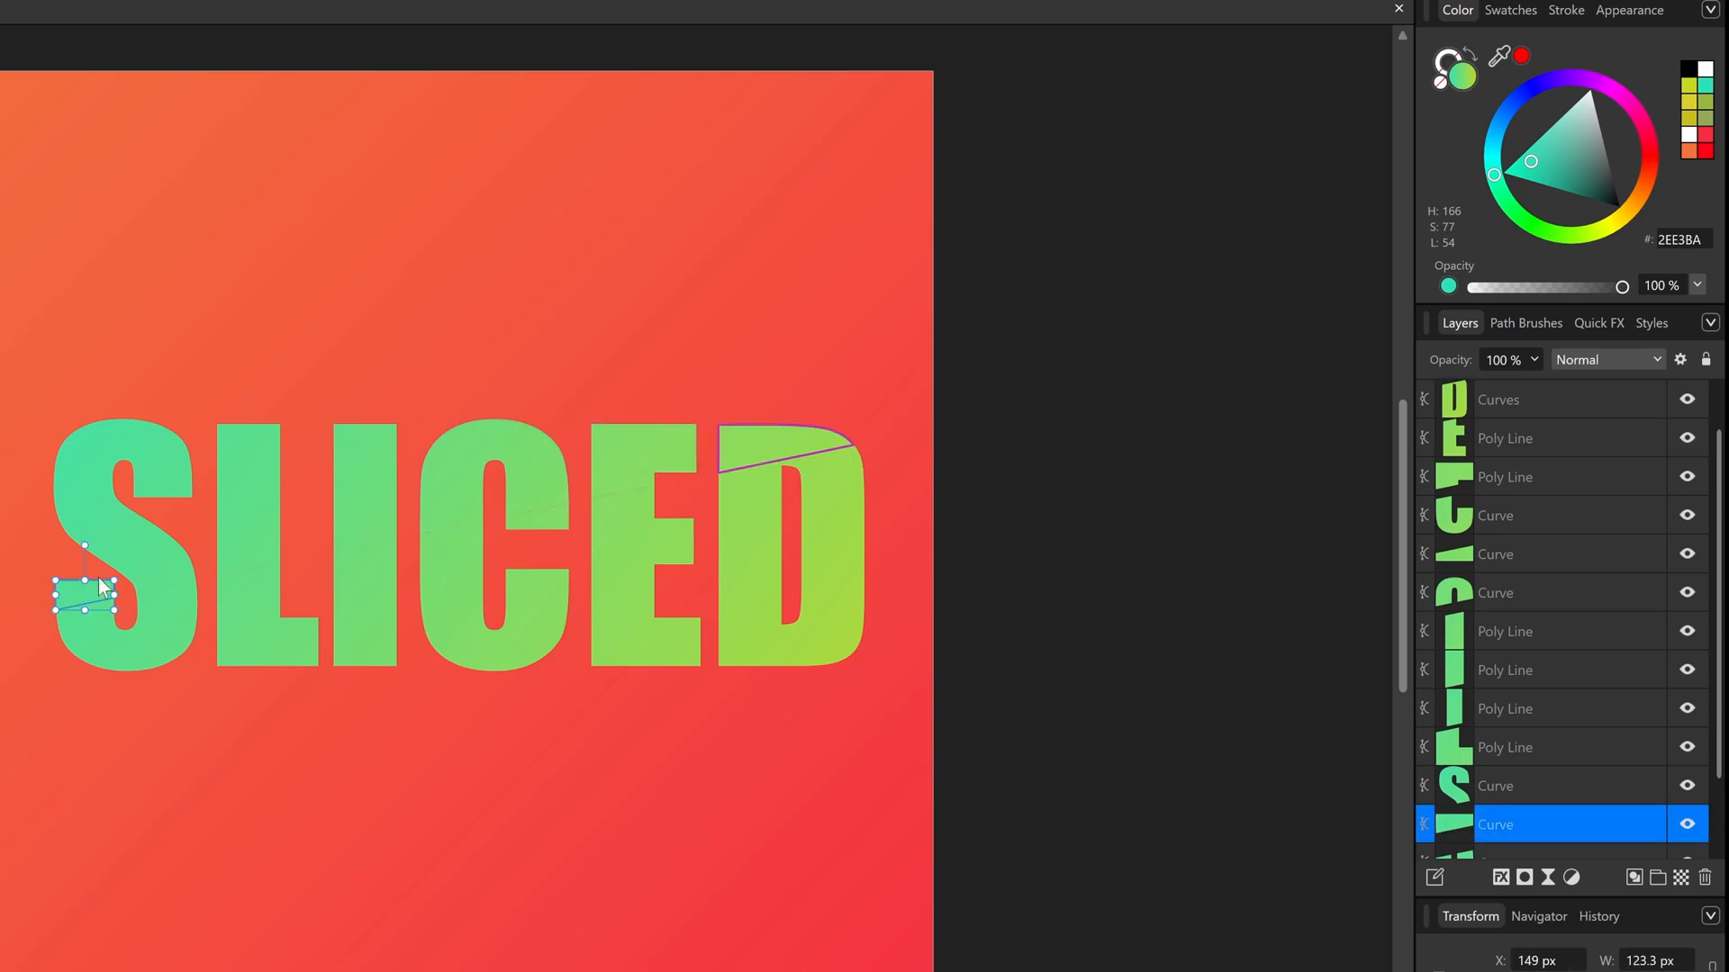
click(115, 537)
click(262, 479)
click(362, 486)
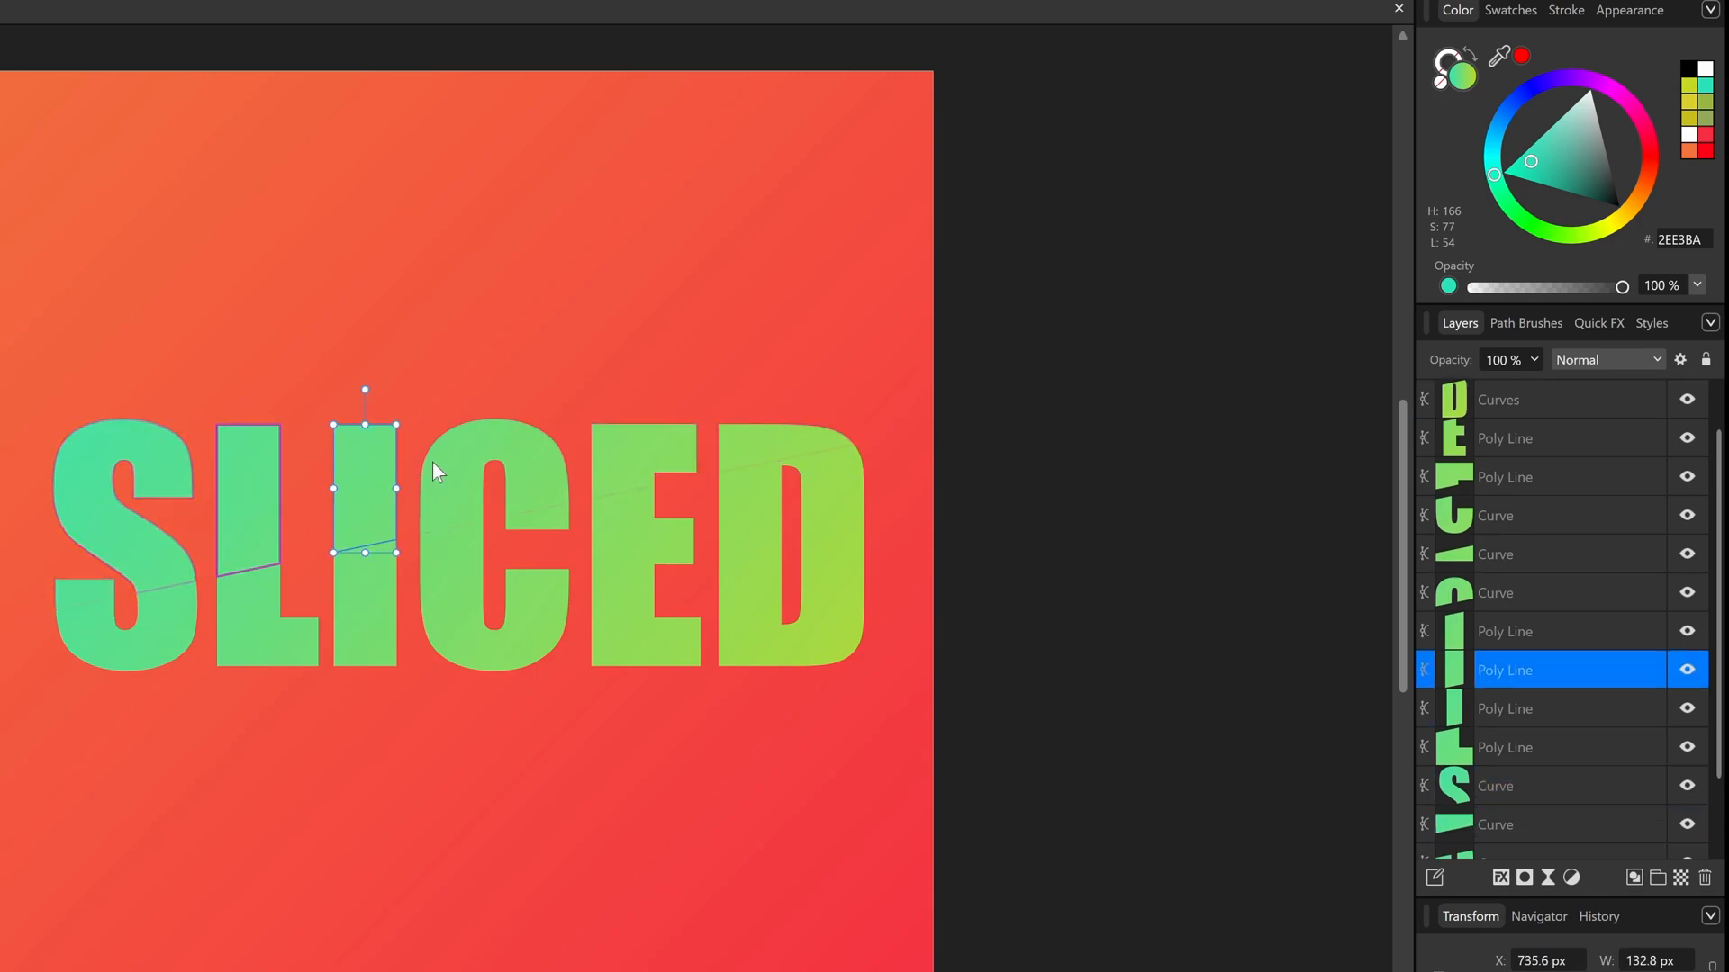
click(454, 461)
click(639, 446)
click(759, 446)
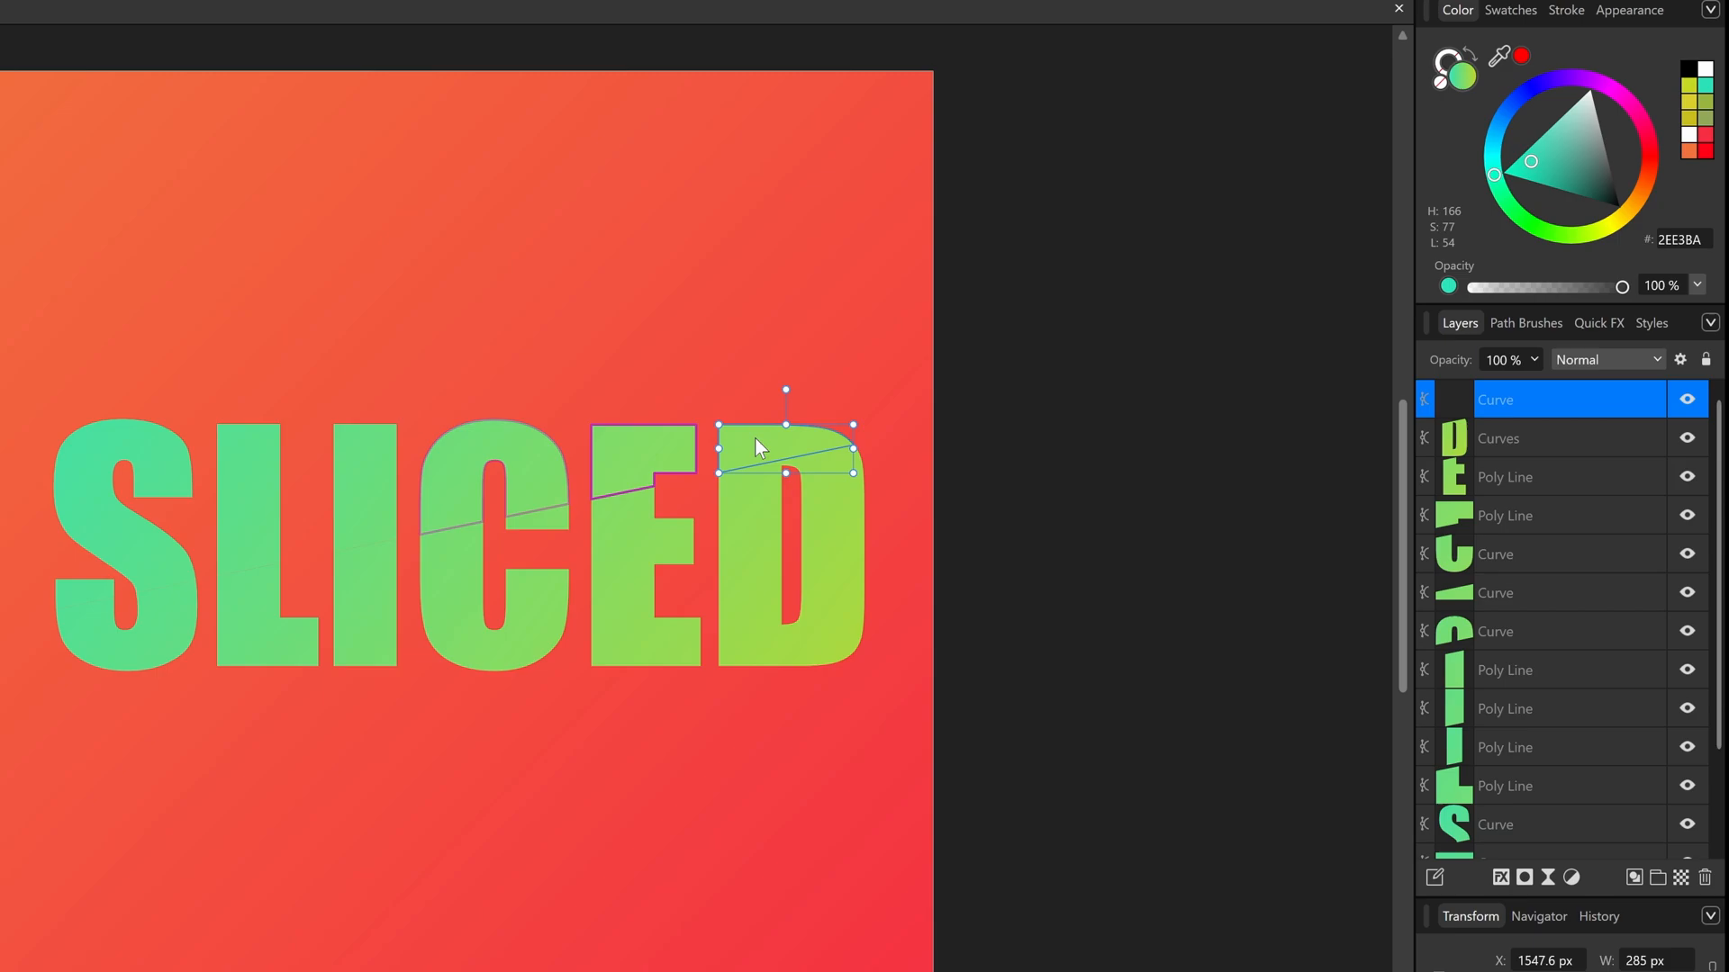
- Select all letter pieces above the cut together, including the small lower-left S piece, and merge them into one shape with Boolean Add
click(76, 586)
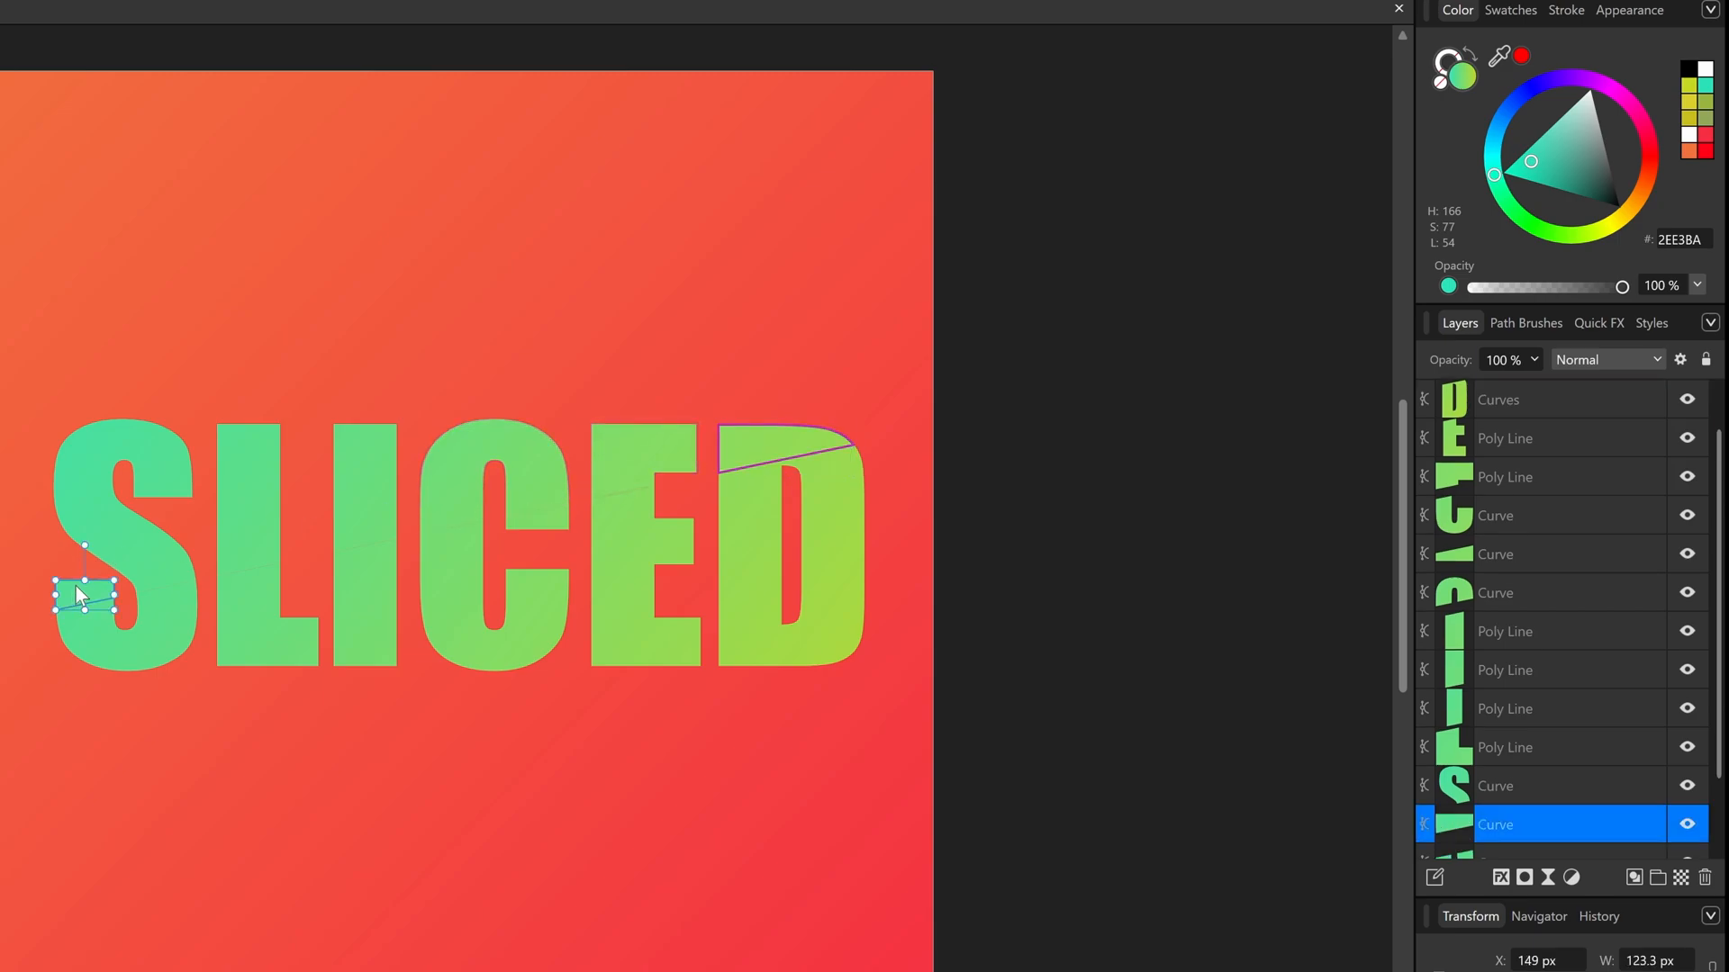
shift+click(107, 517)
shift+click(267, 486)
shift+click(364, 470)
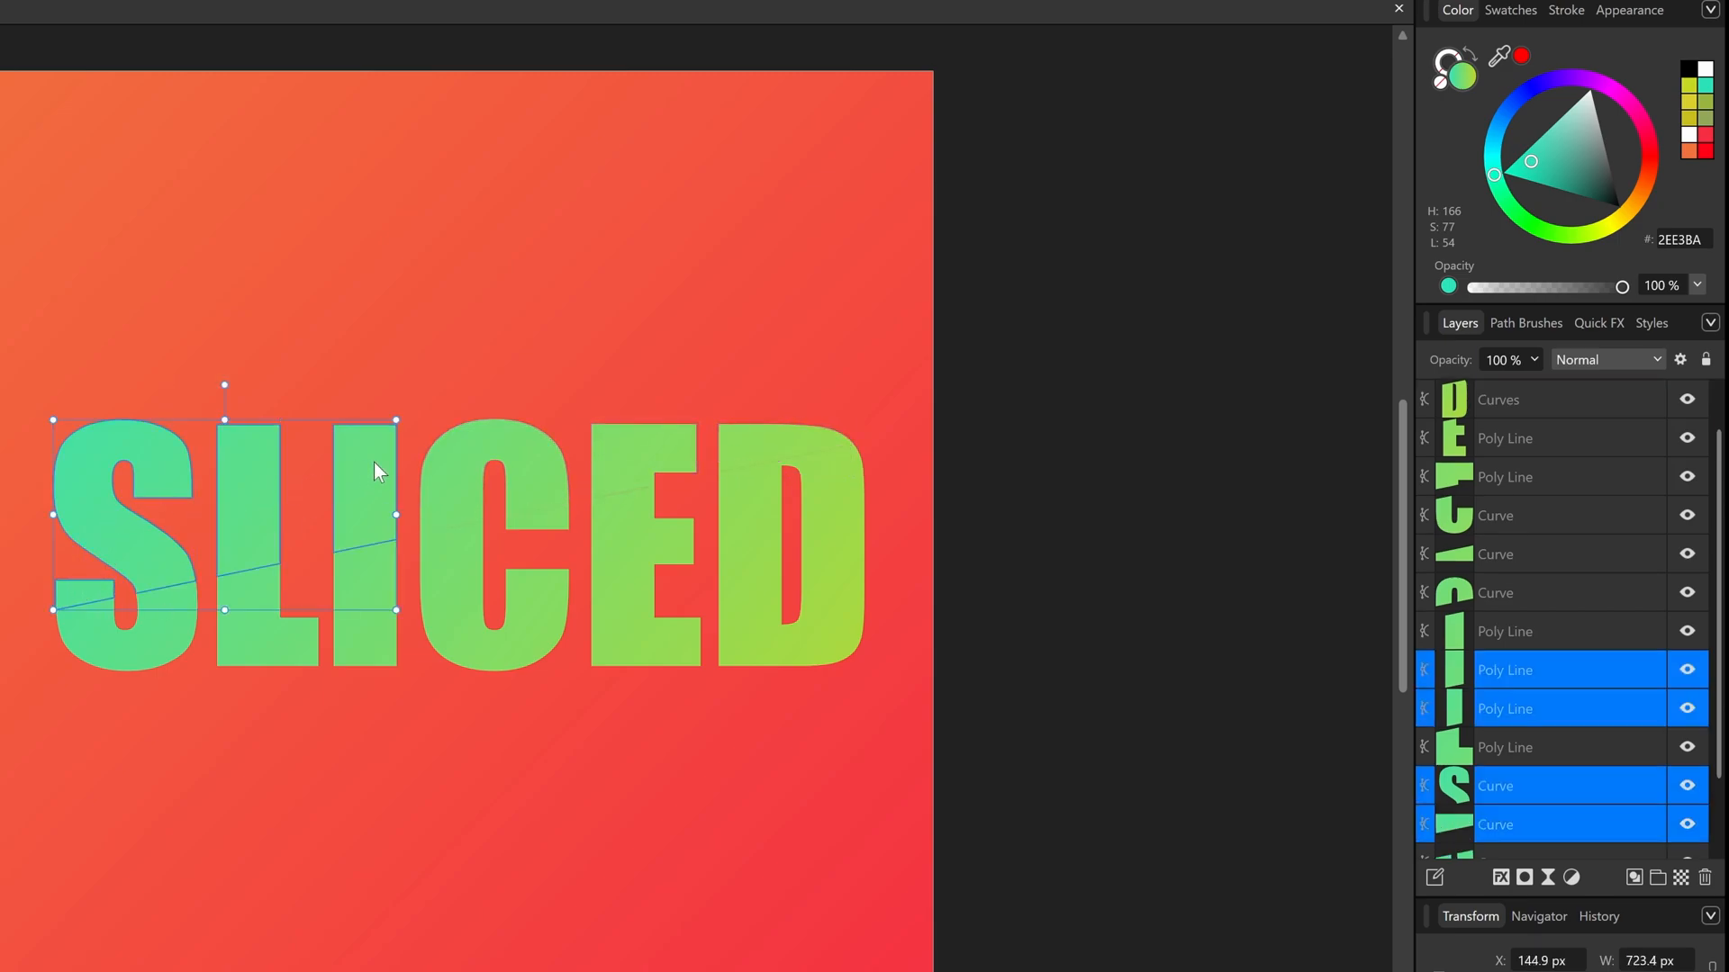
shift+click(494, 470)
shift+click(619, 445)
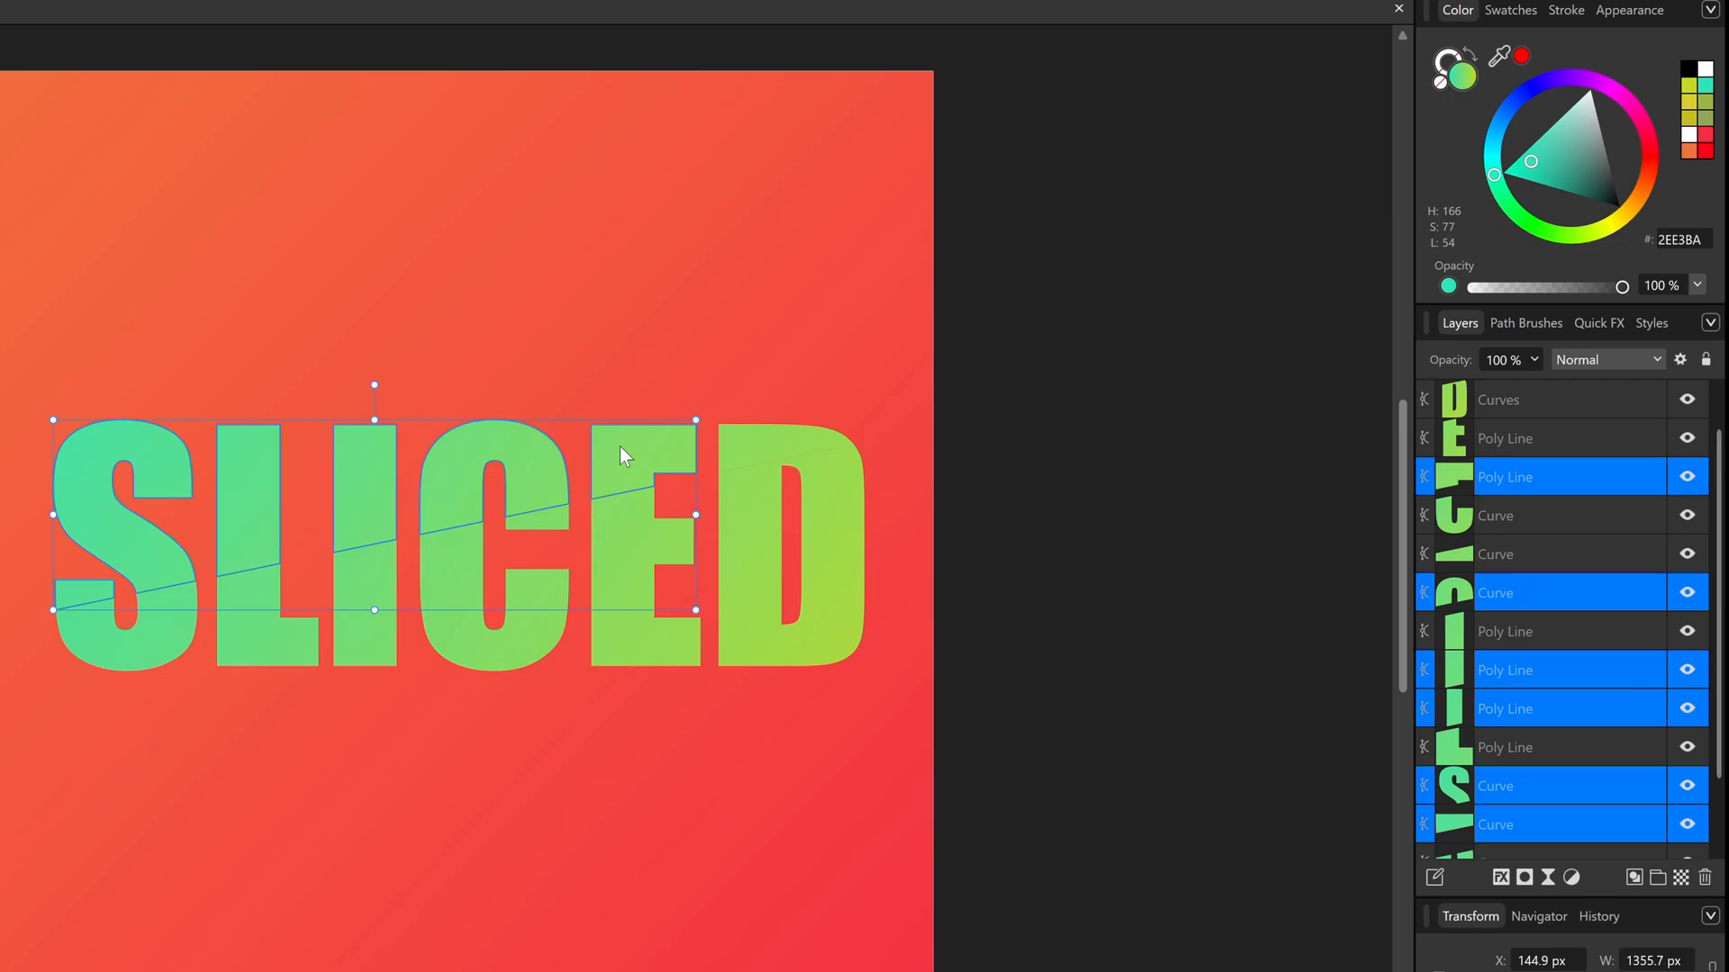
shift+click(763, 434)
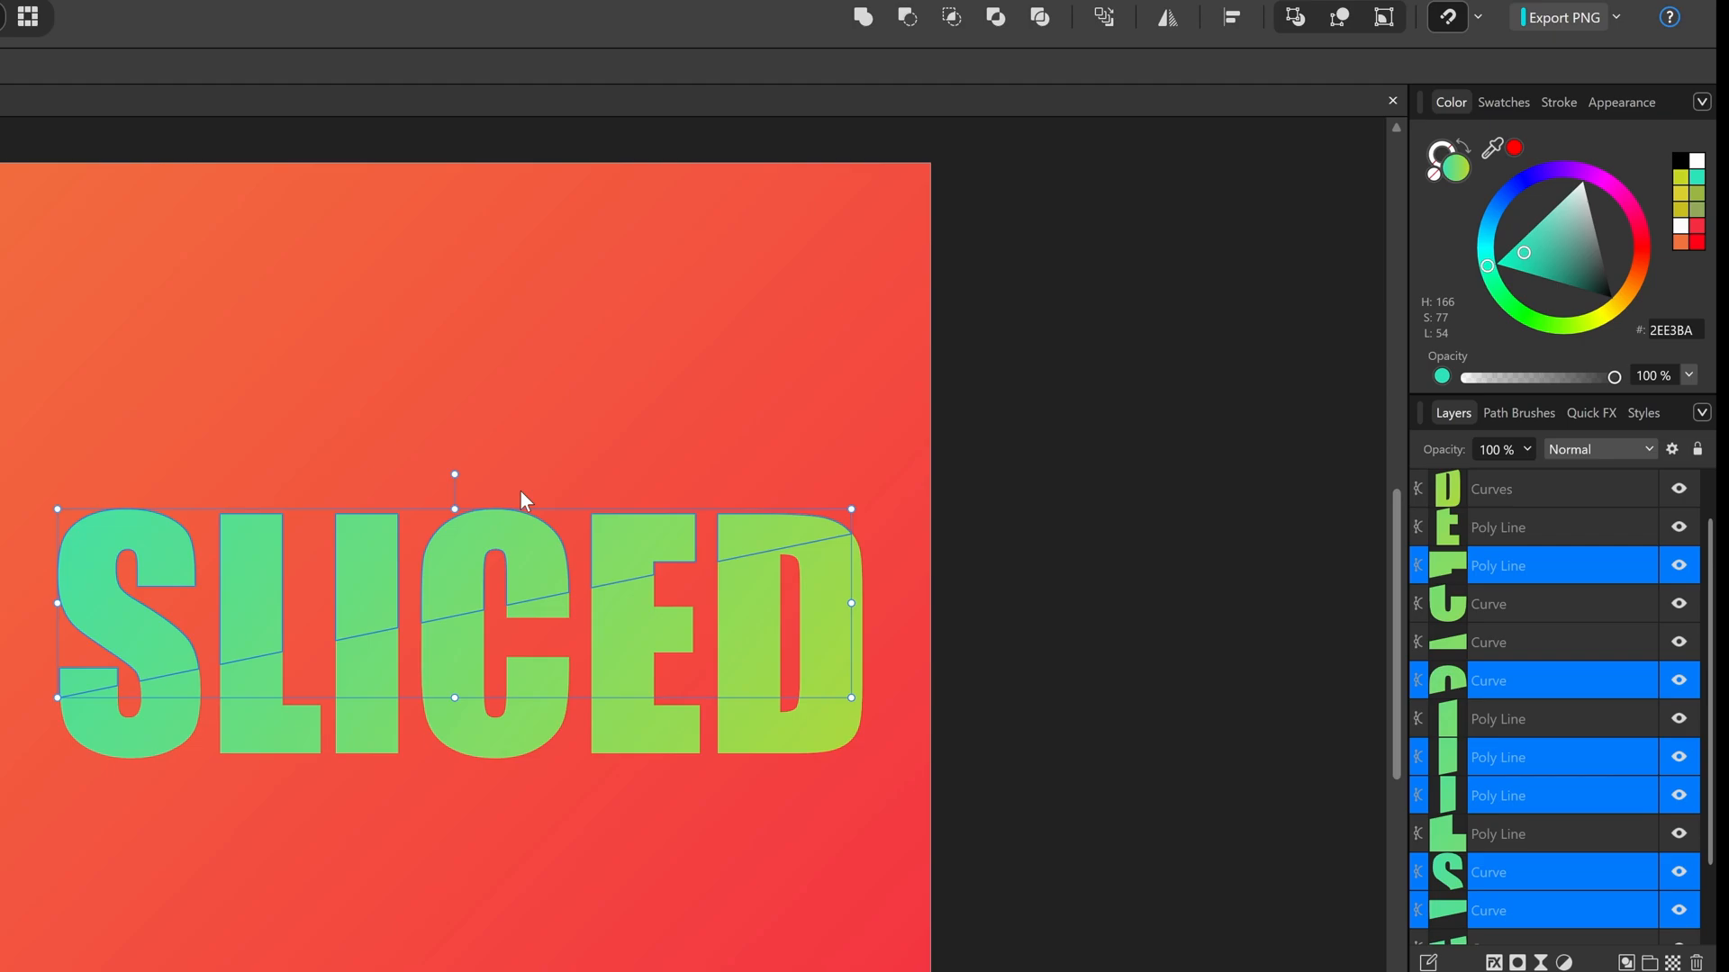
click(862, 18)
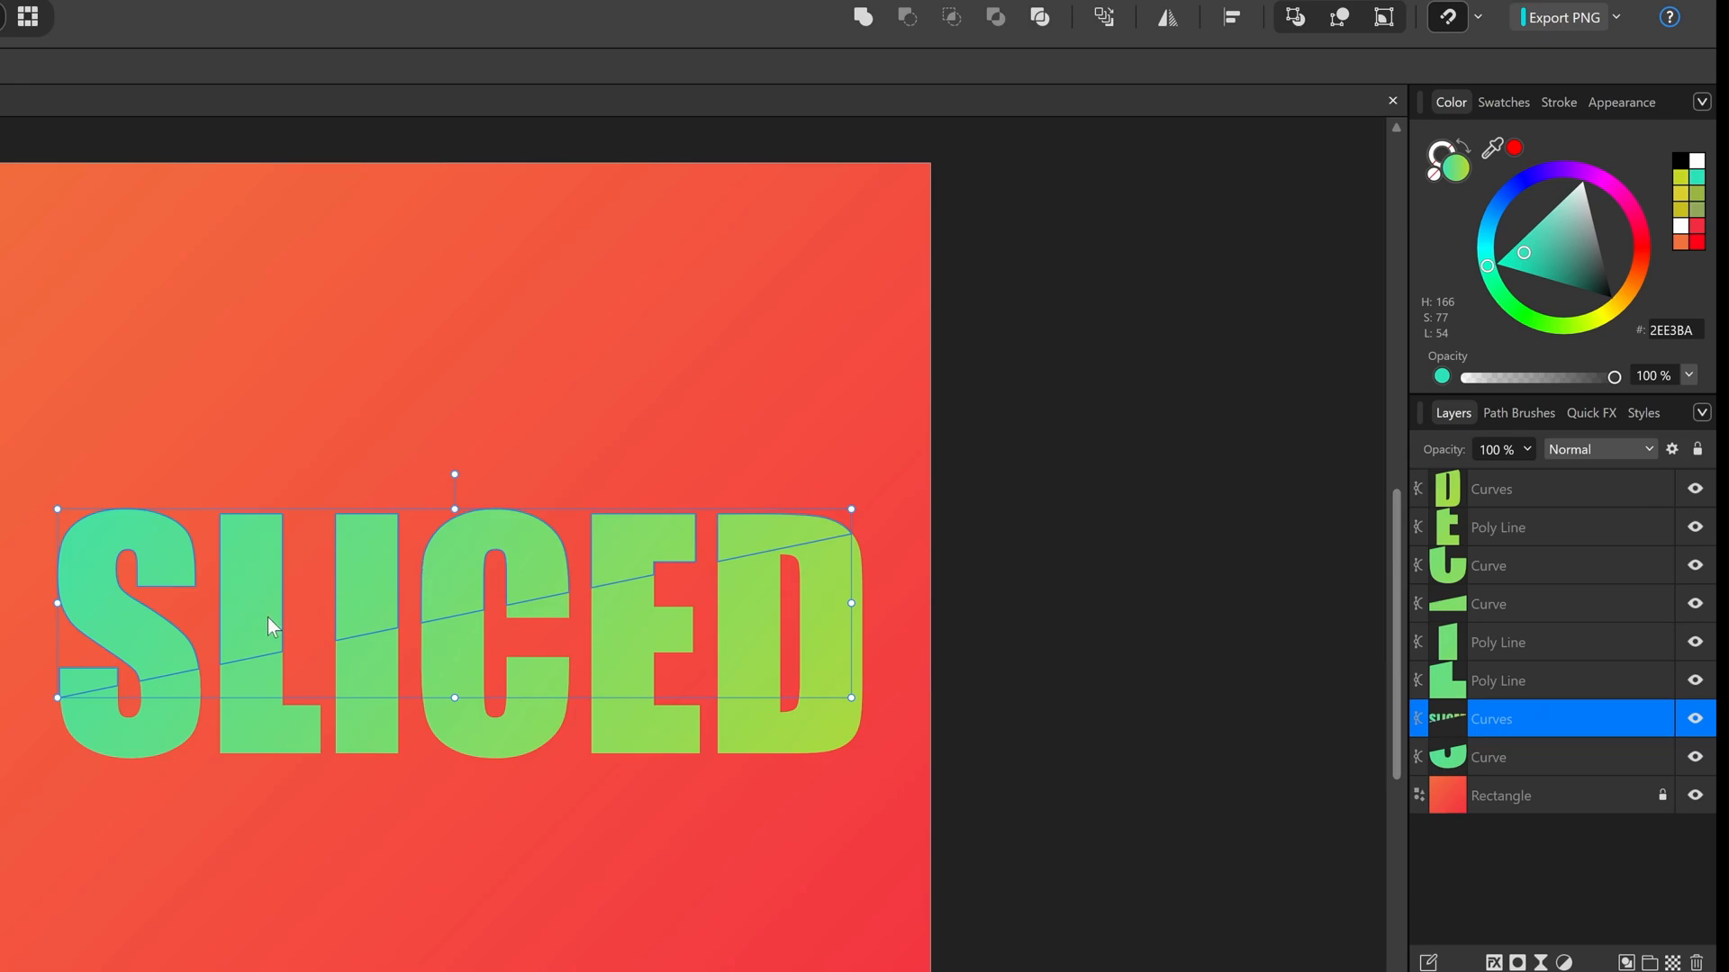
- Select the lower pieces of S, L, I, C, E and D together and merge them into one shape
click(123, 740)
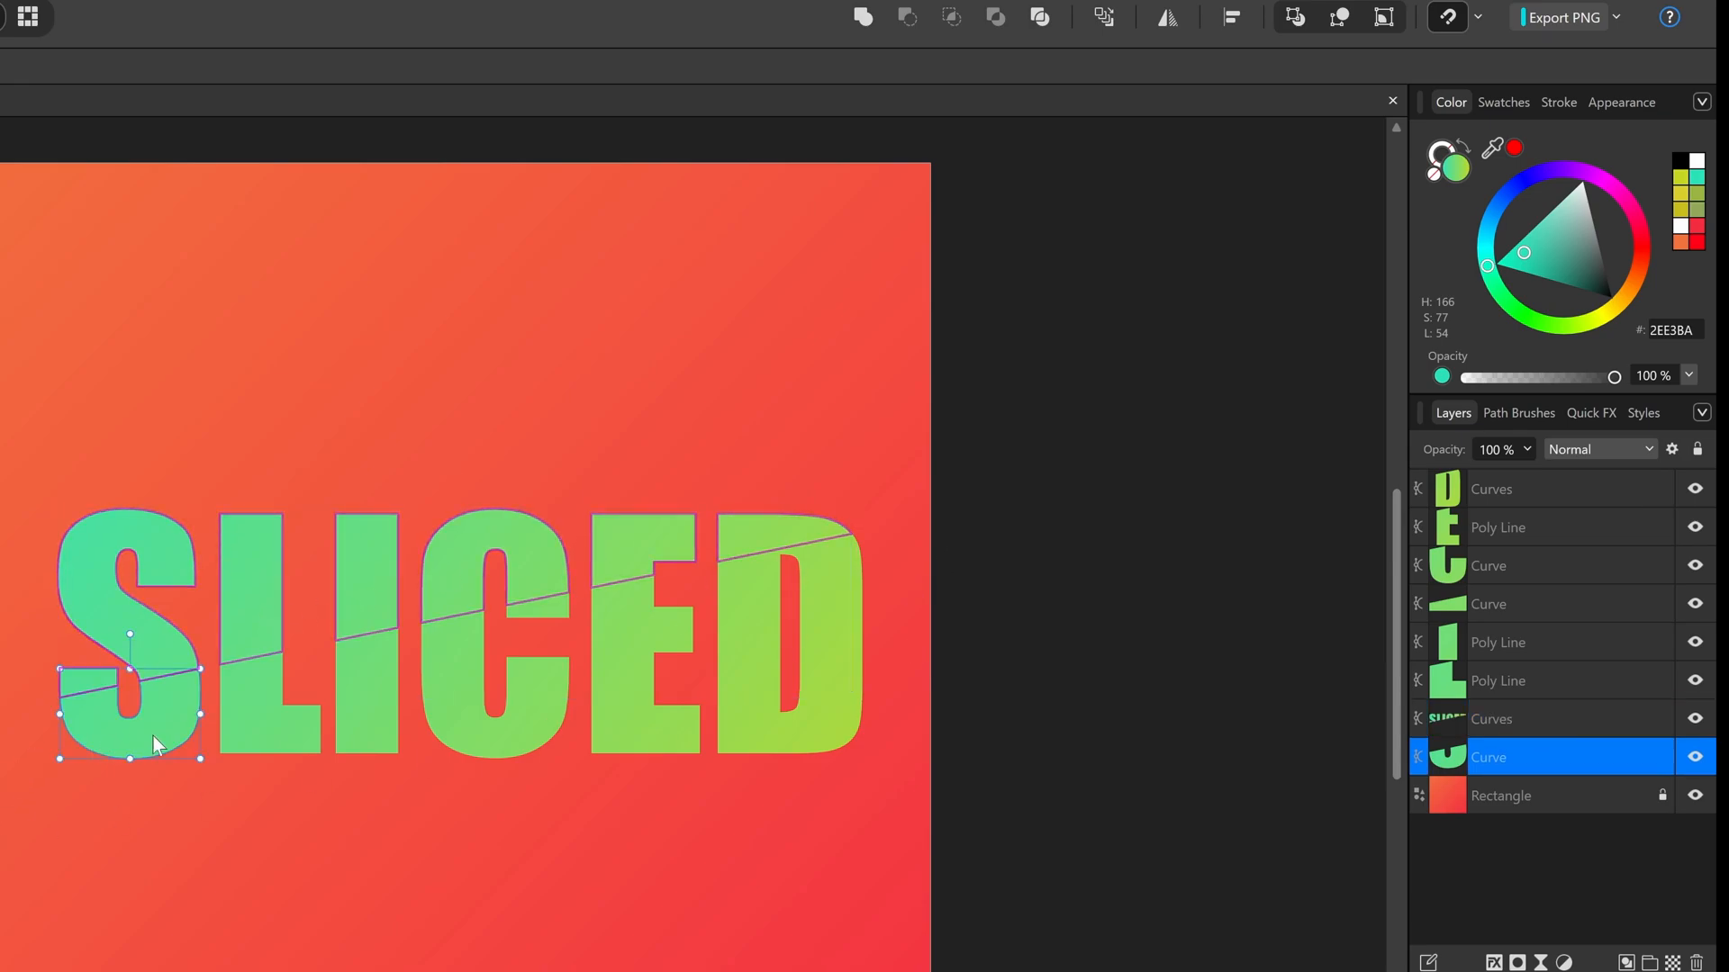
shift+click(266, 721)
shift+click(369, 690)
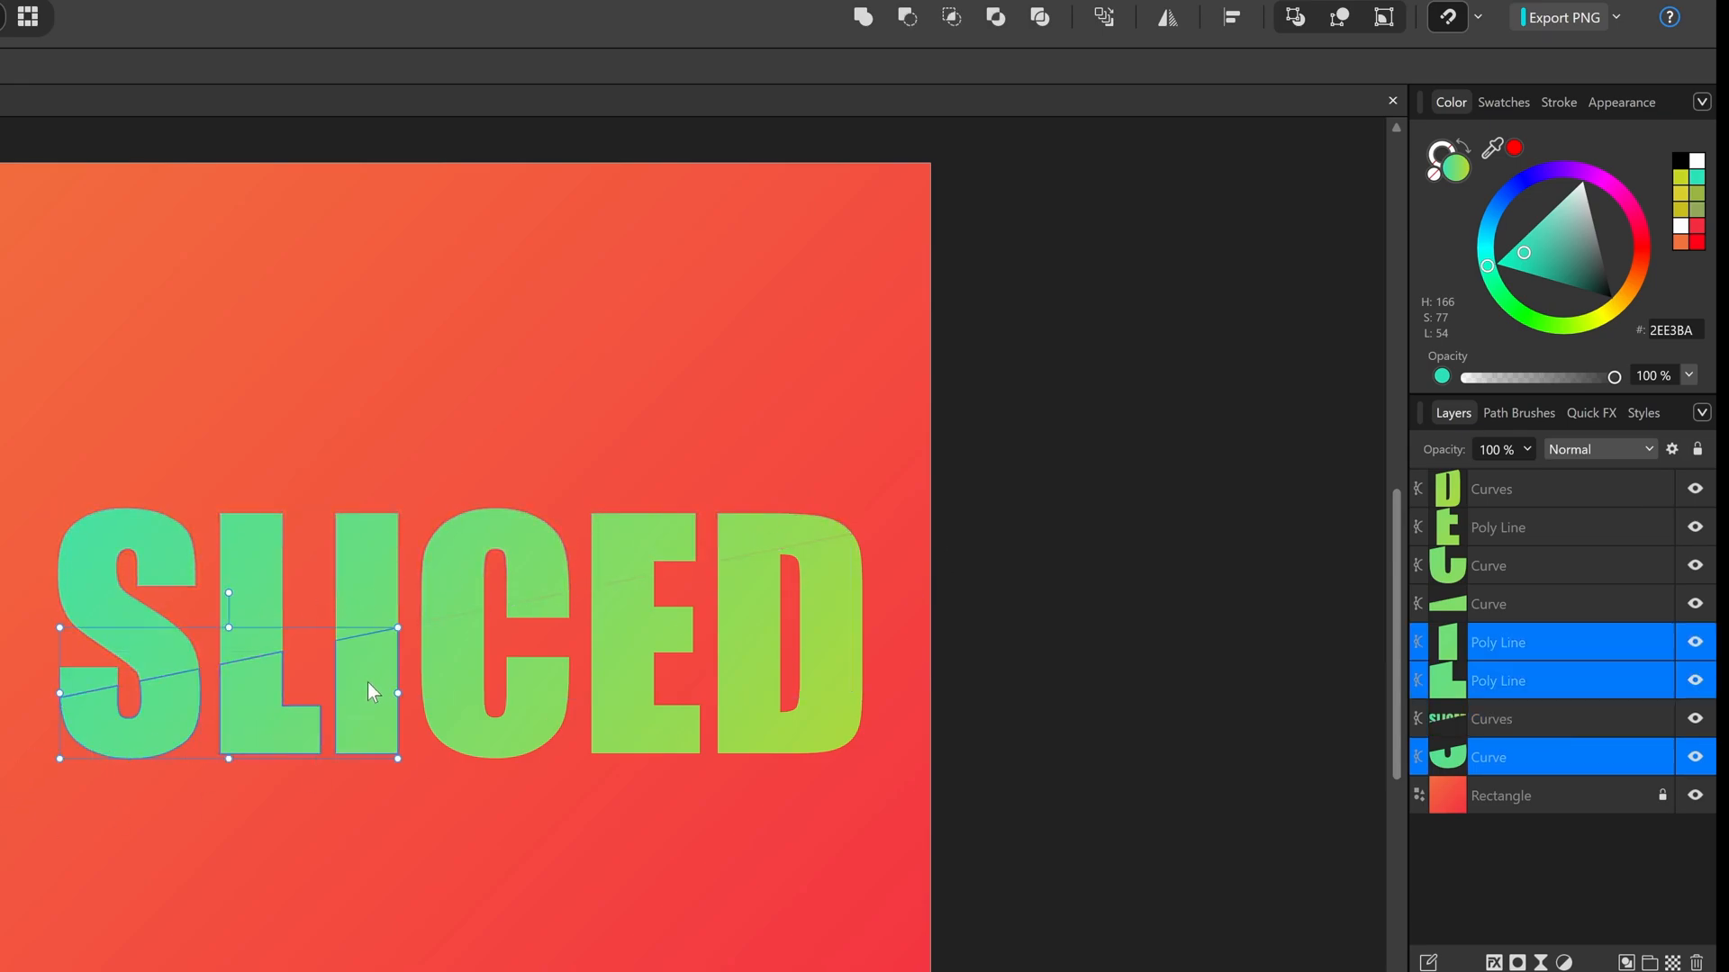
shift+click(466, 661)
shift+click(652, 624)
shift+click(752, 598)
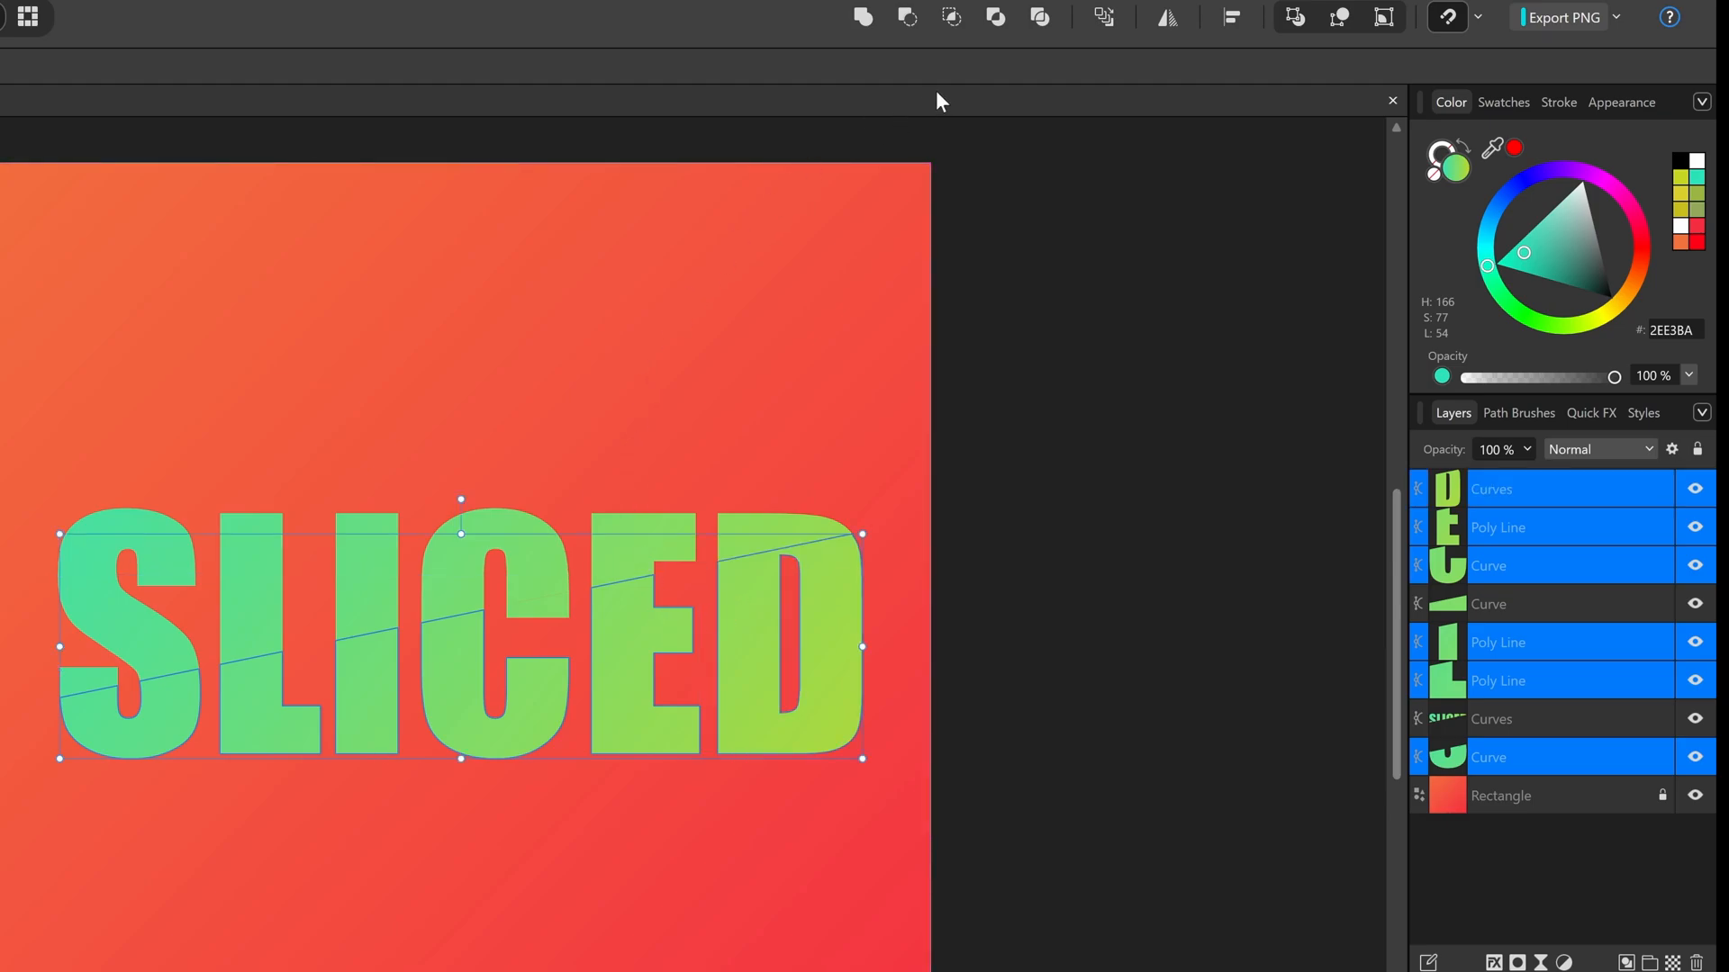
click(865, 18)
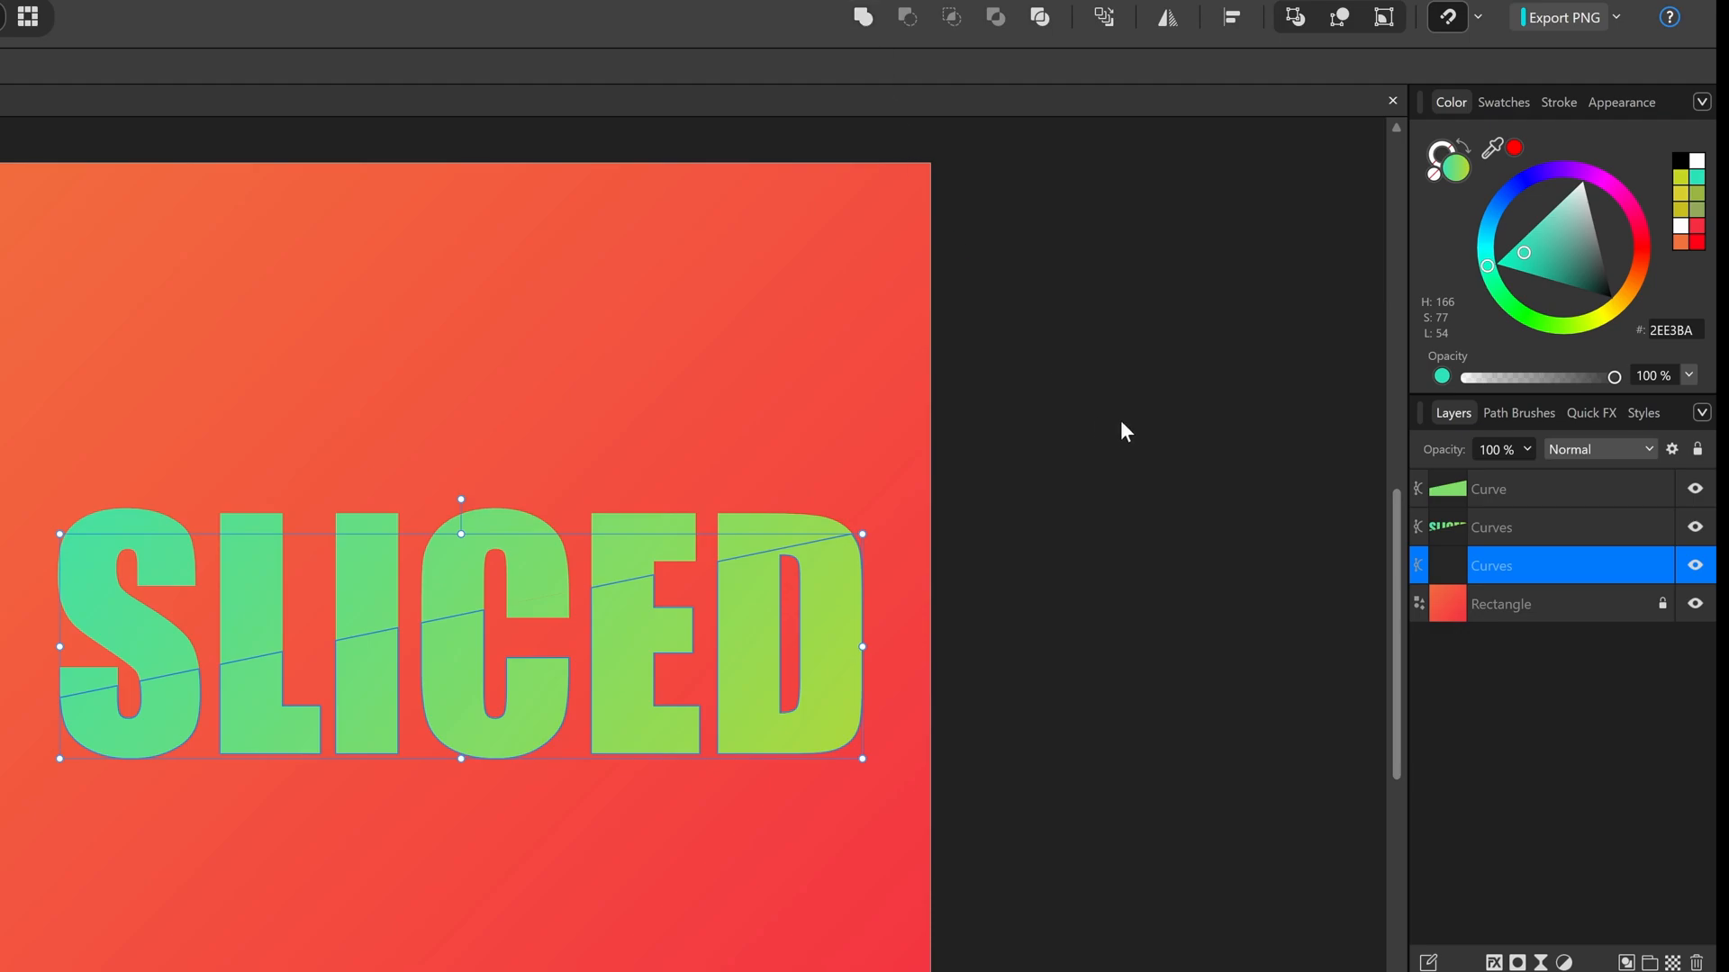
- Merge the leftover small piece of the C with the lower half of the word
click(1515, 494)
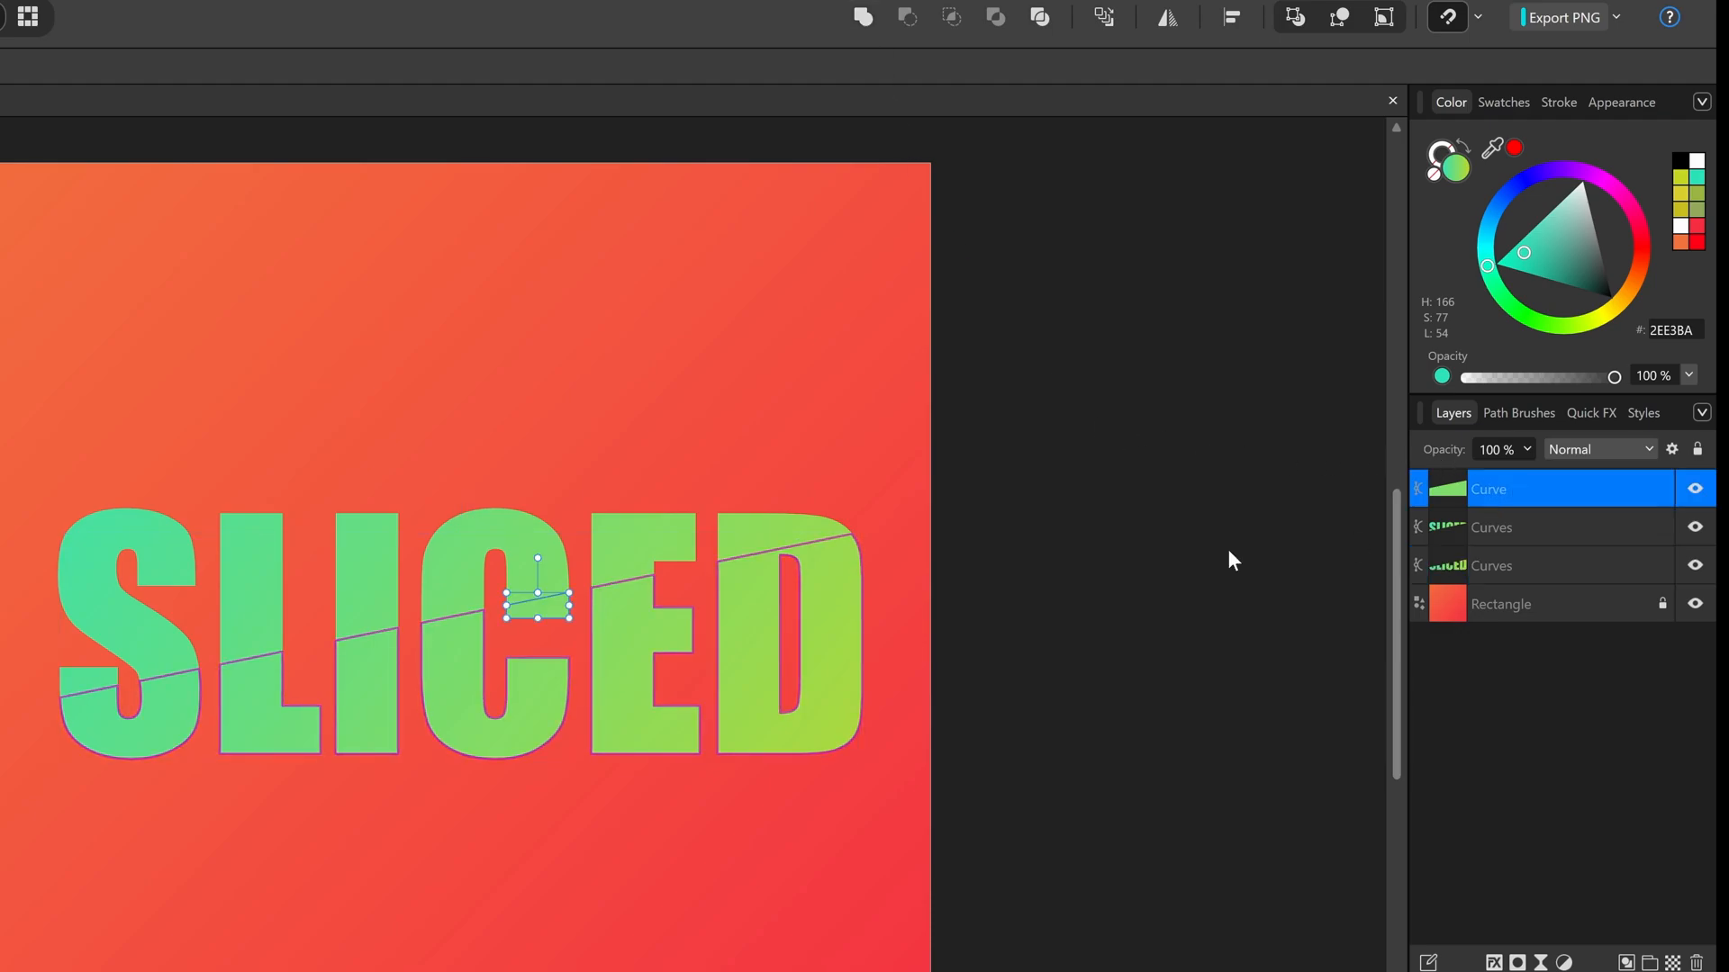
shift+click(445, 704)
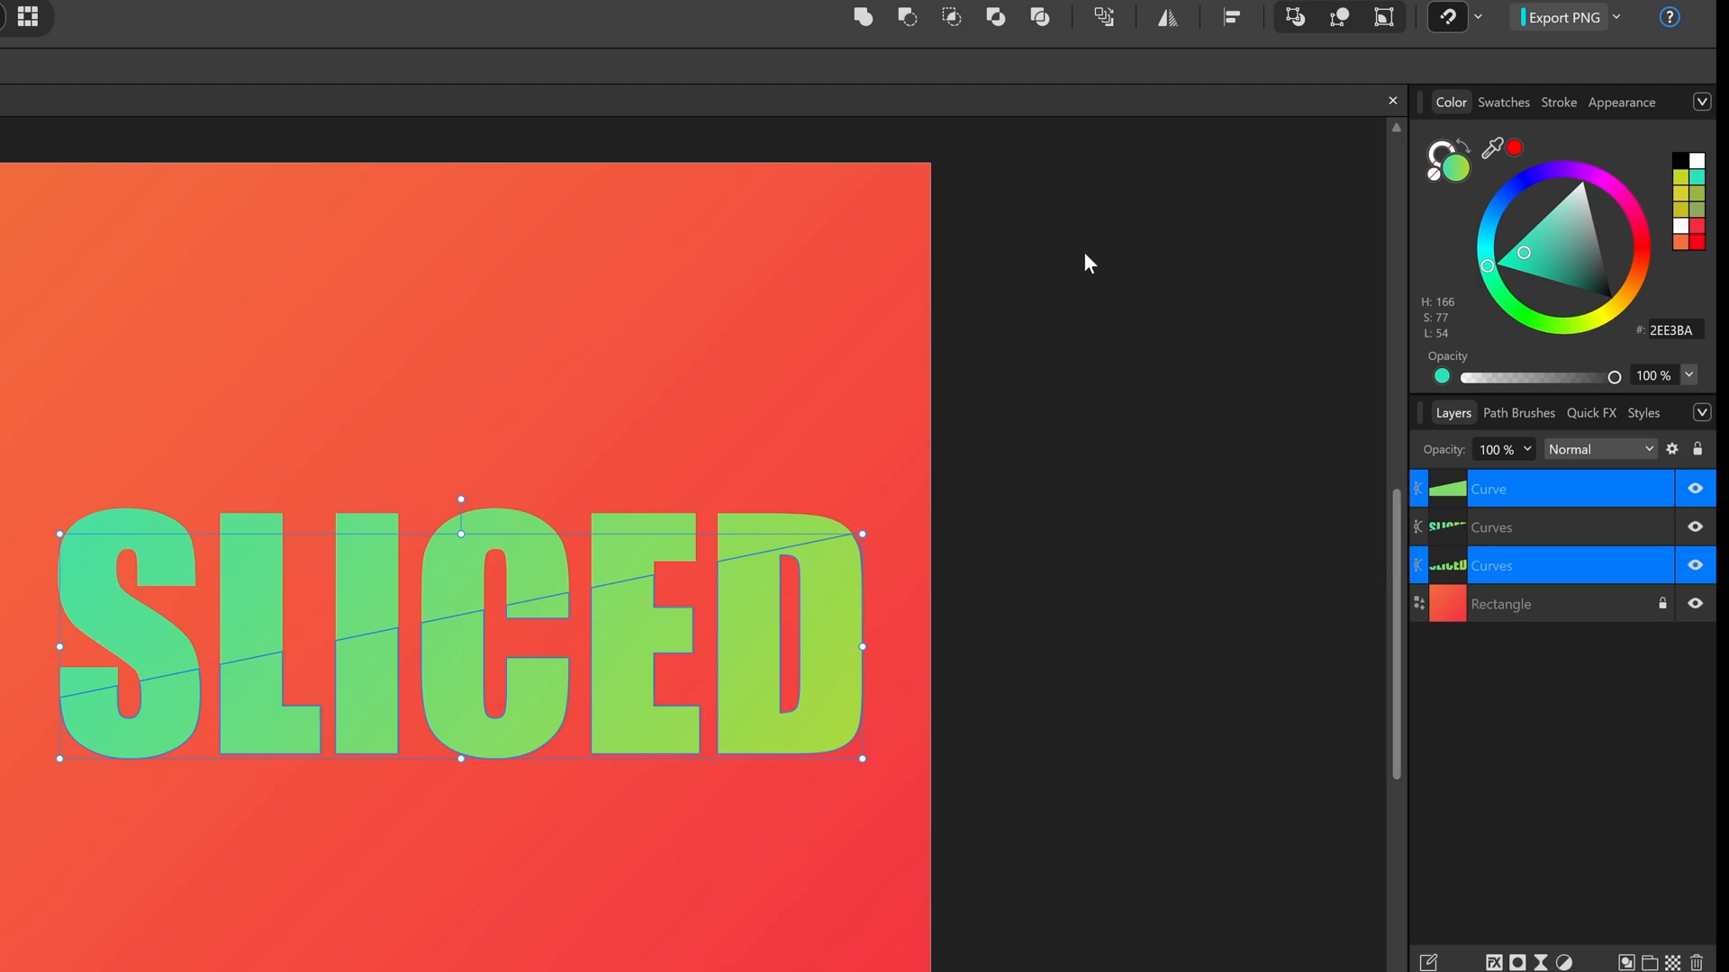
click(862, 16)
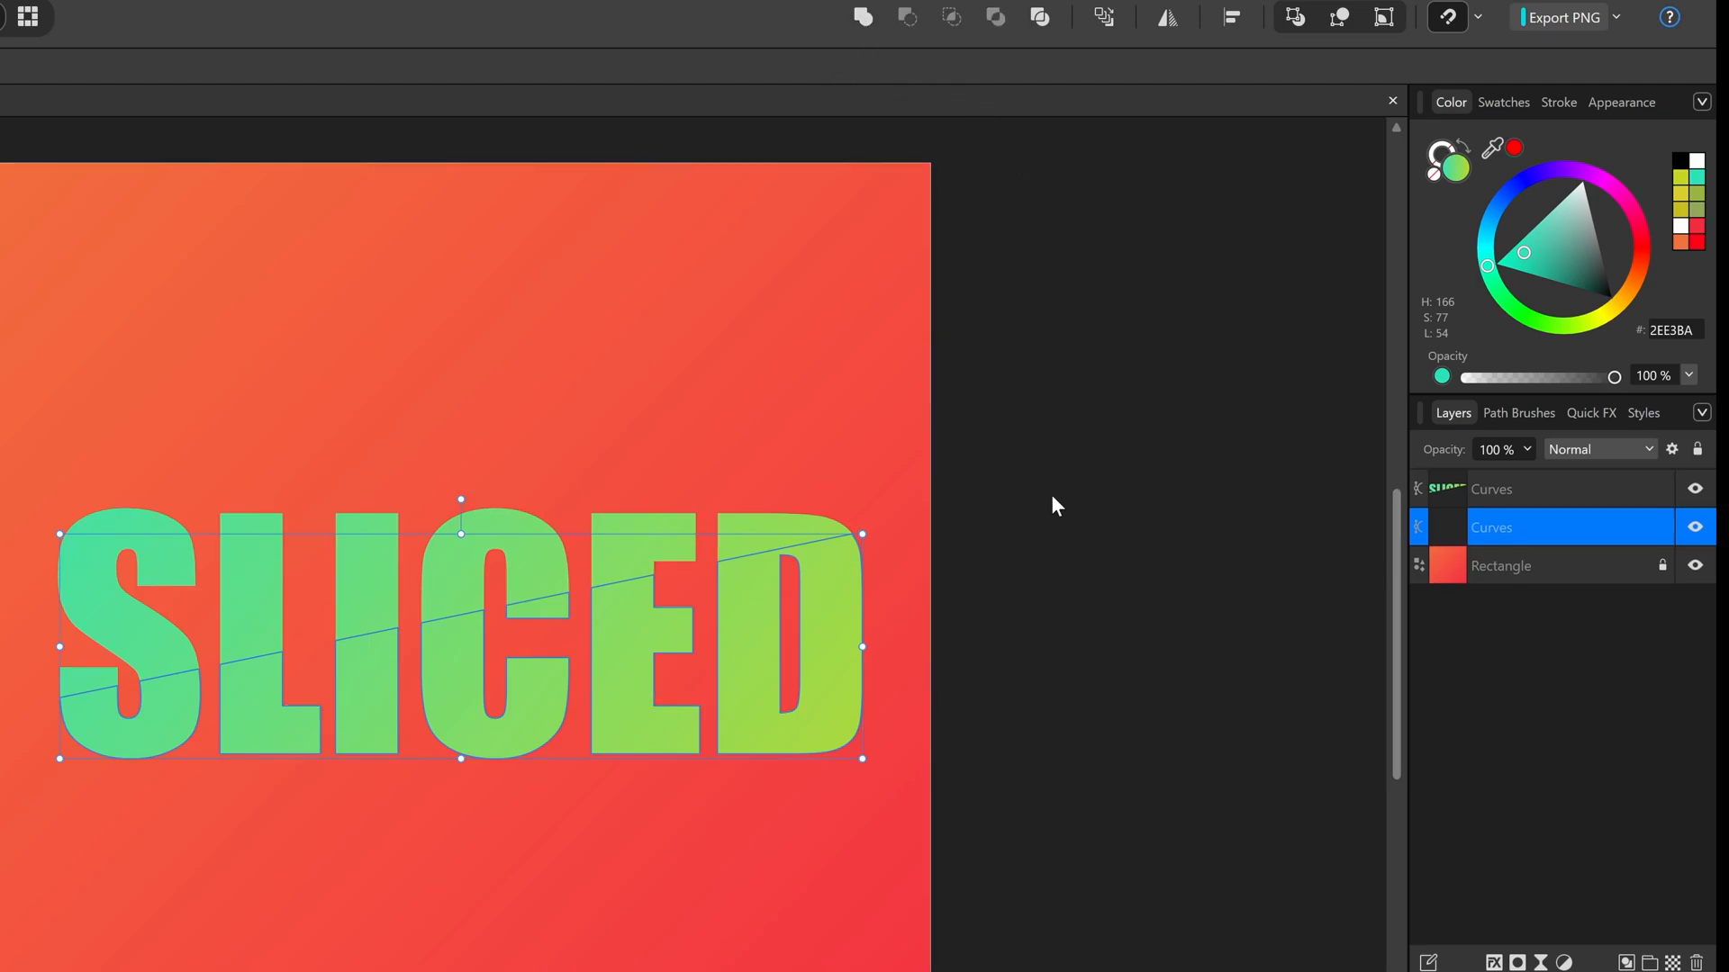
- Give the upper half an outer shadow with Normal blending, 24.8 px radius, 7.5 px offset and 24 % intensity
click(349, 545)
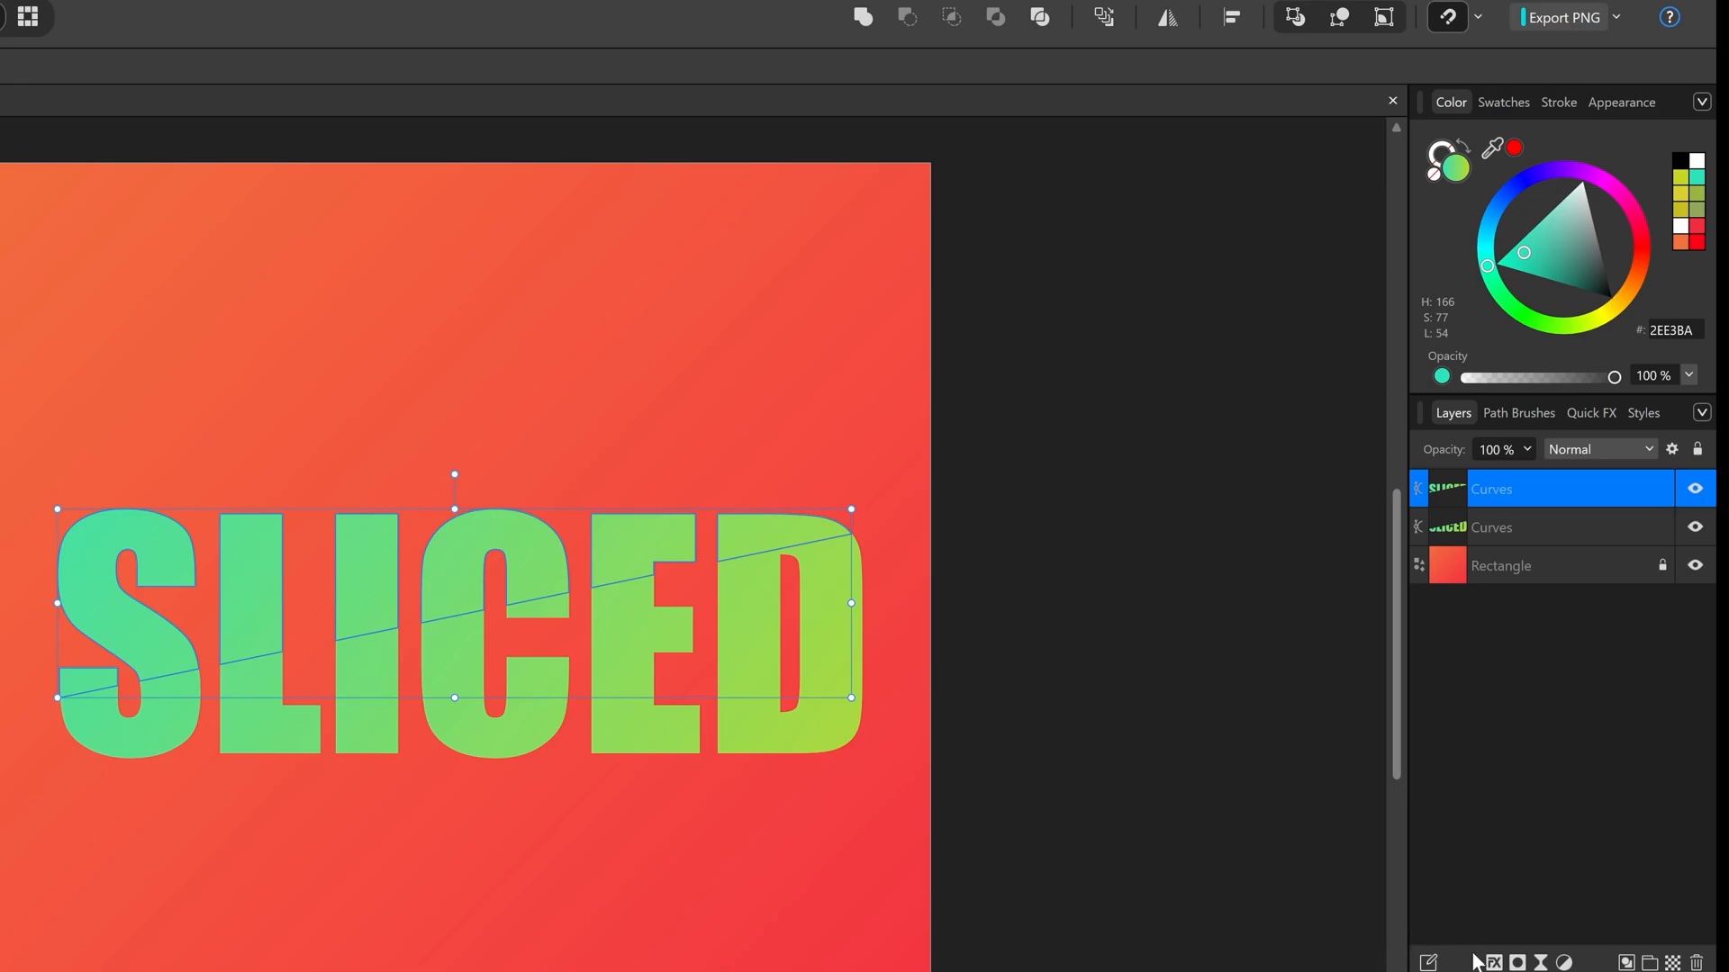
click(1494, 963)
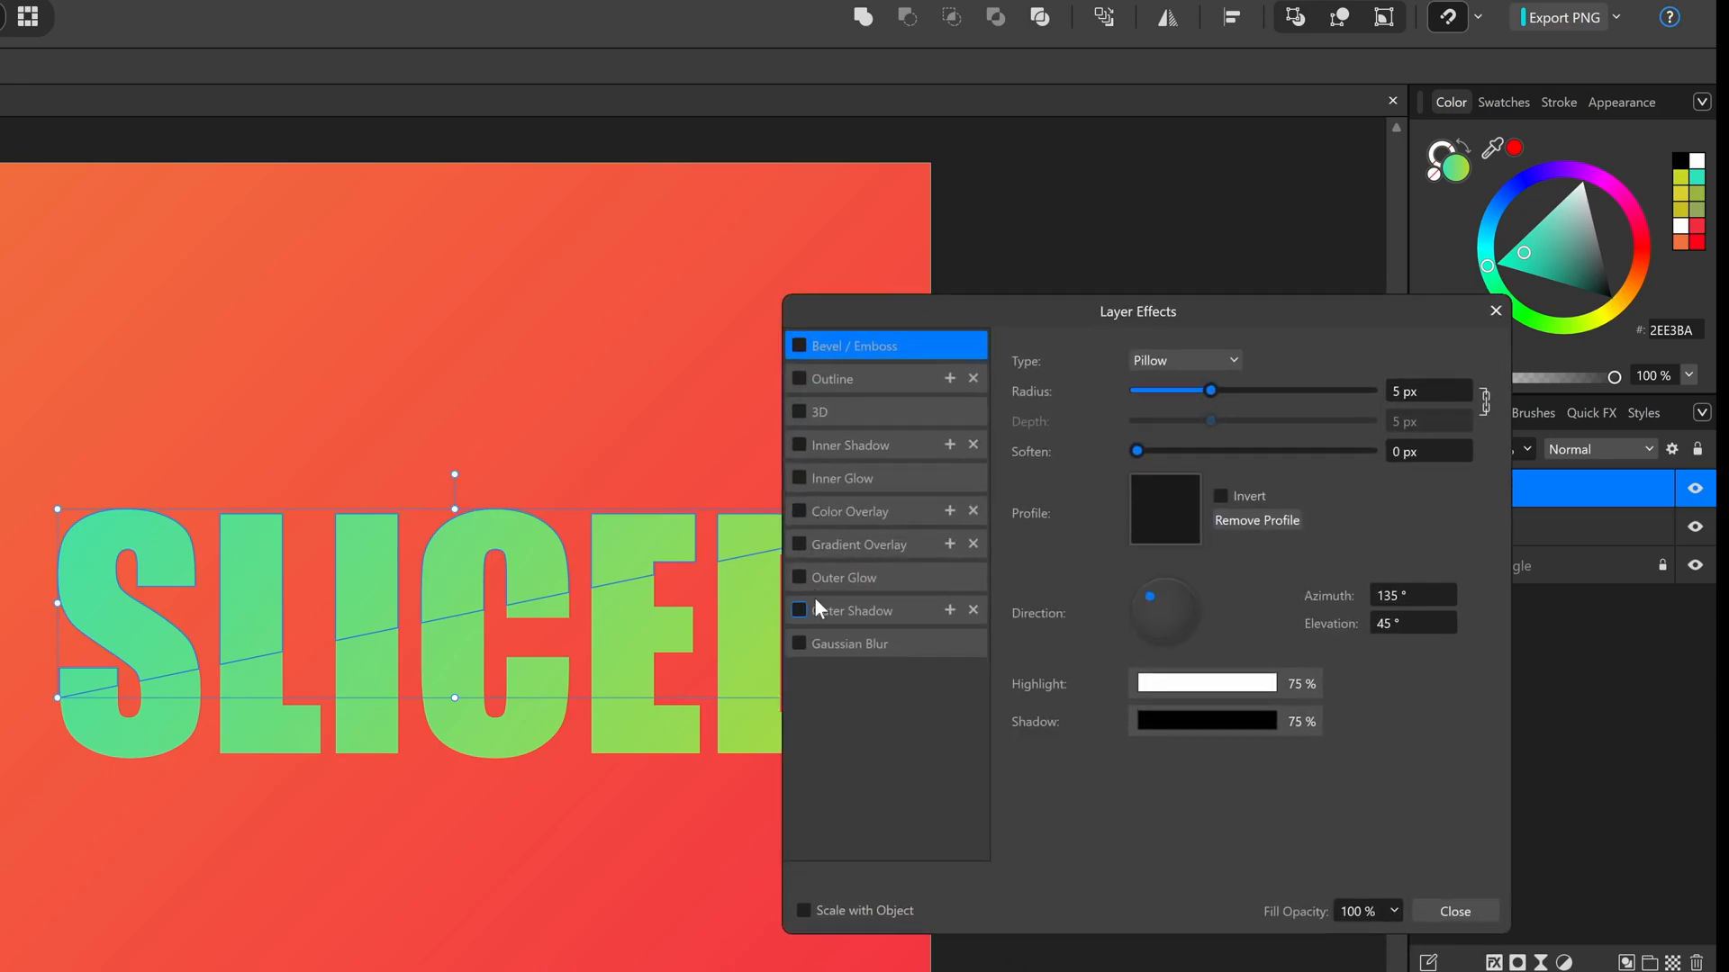
click(859, 611)
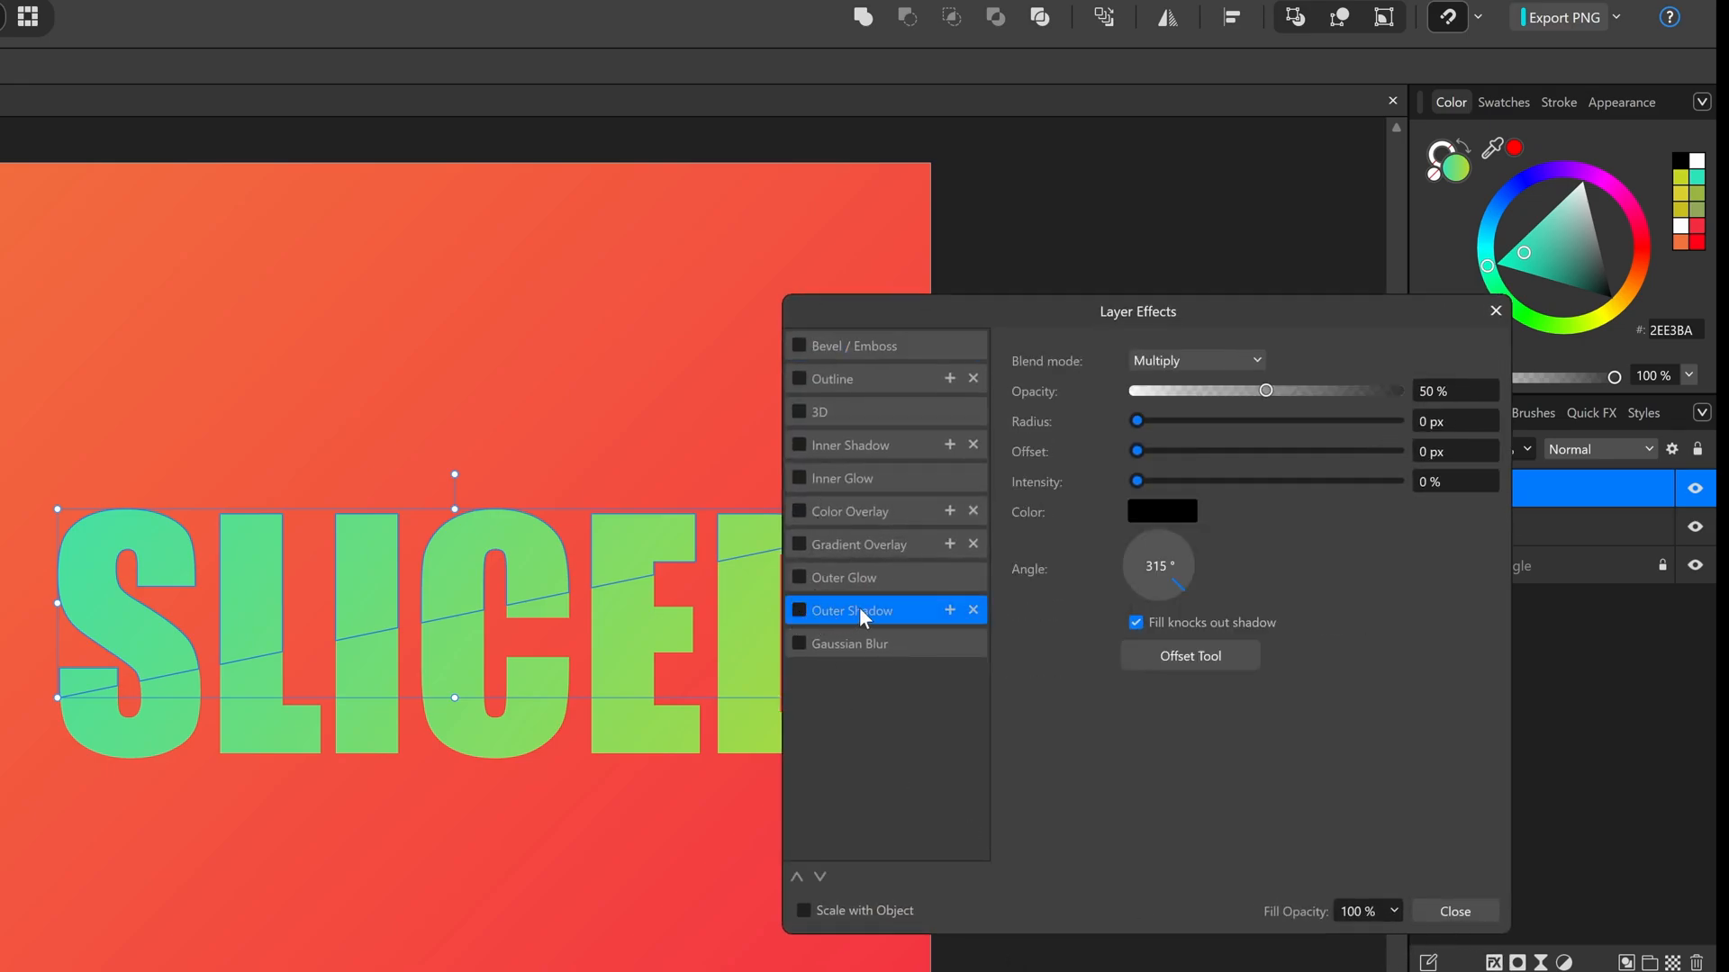
drag(960, 310, 1143, 238)
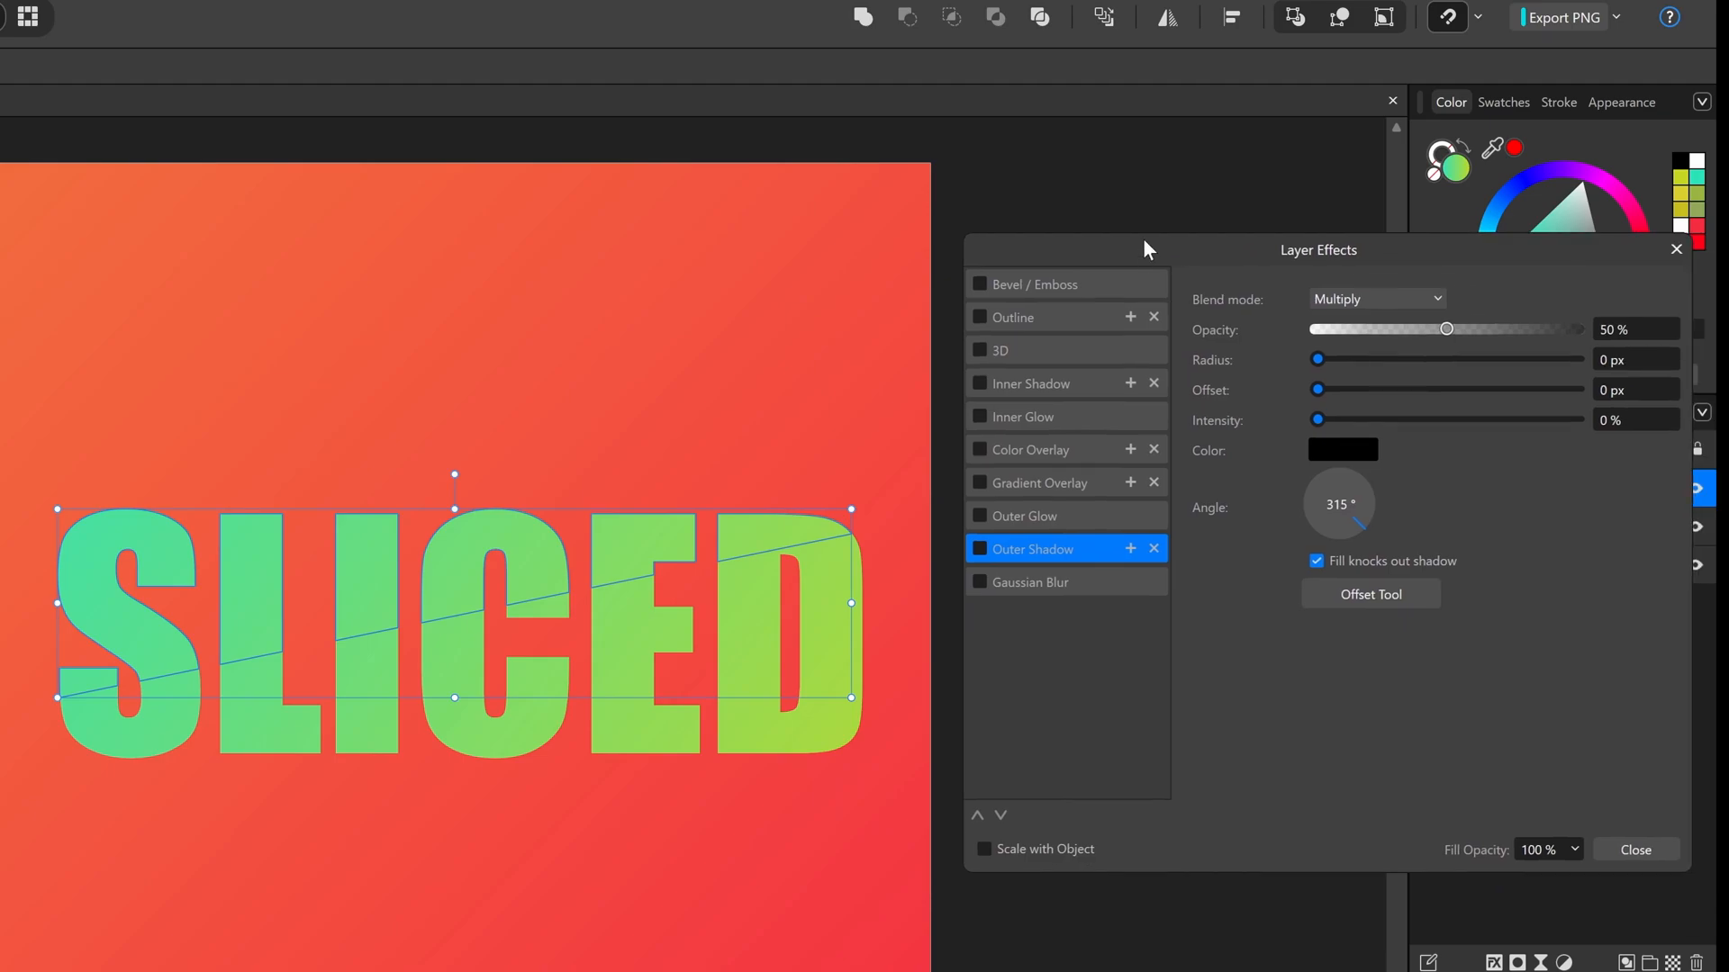
click(1354, 299)
scroll(1387, 340, up, 2)
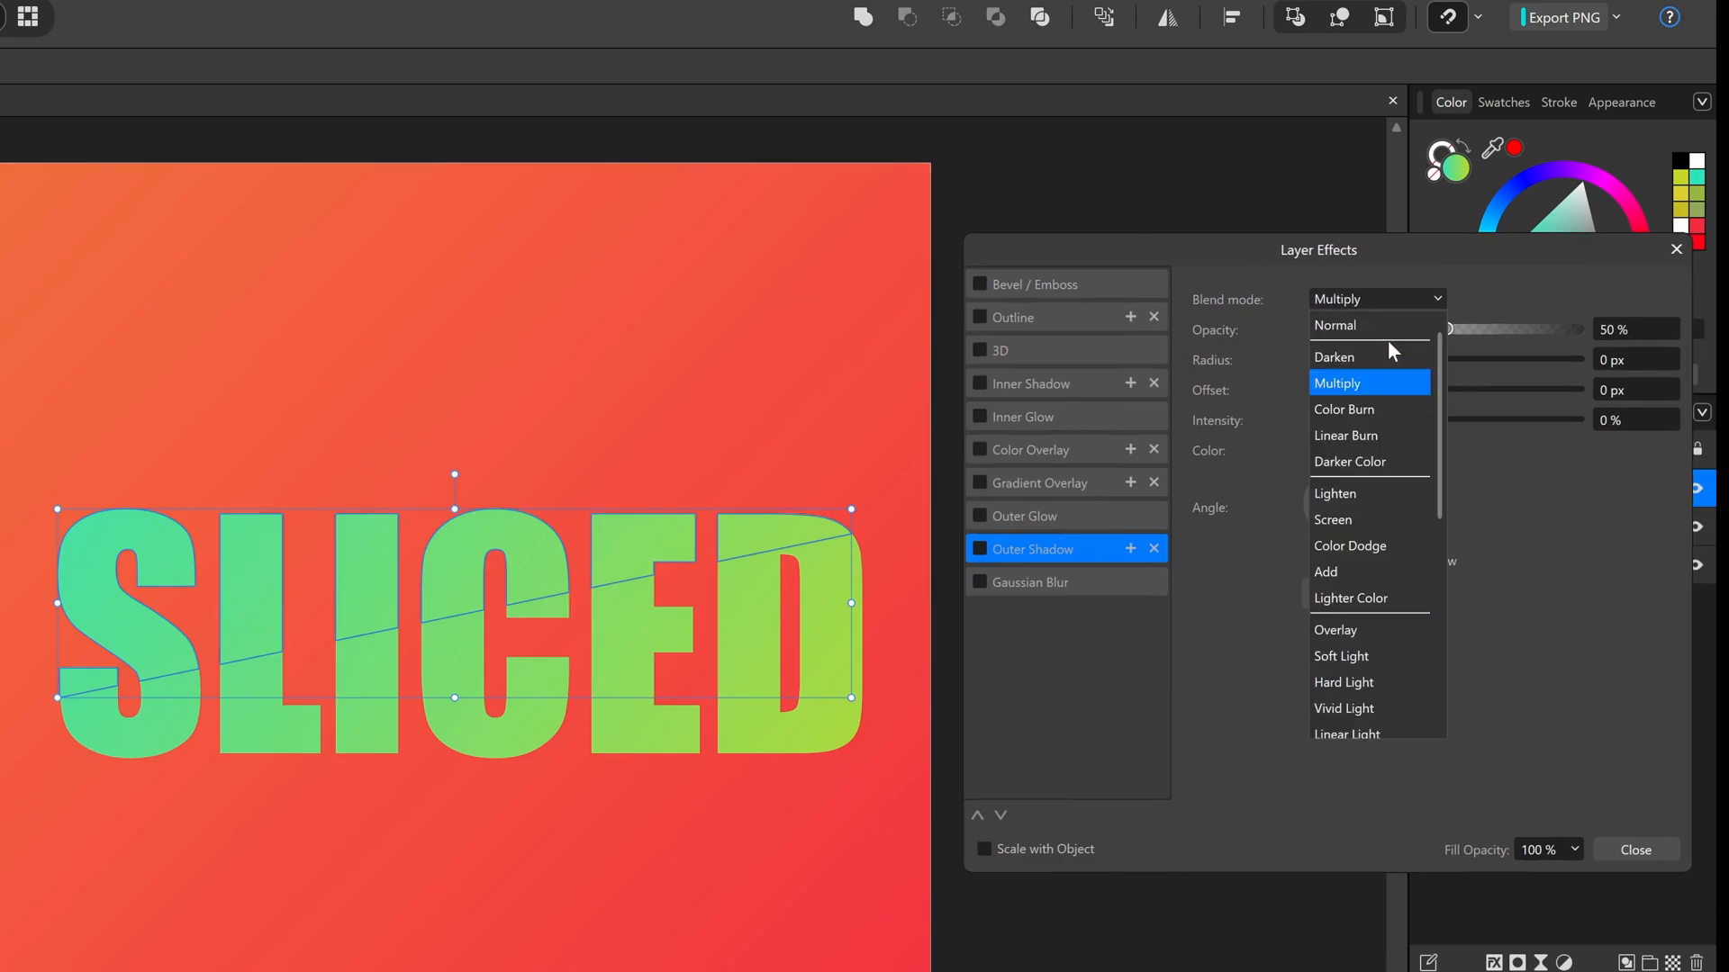
click(1386, 335)
drag(1318, 358, 1355, 421)
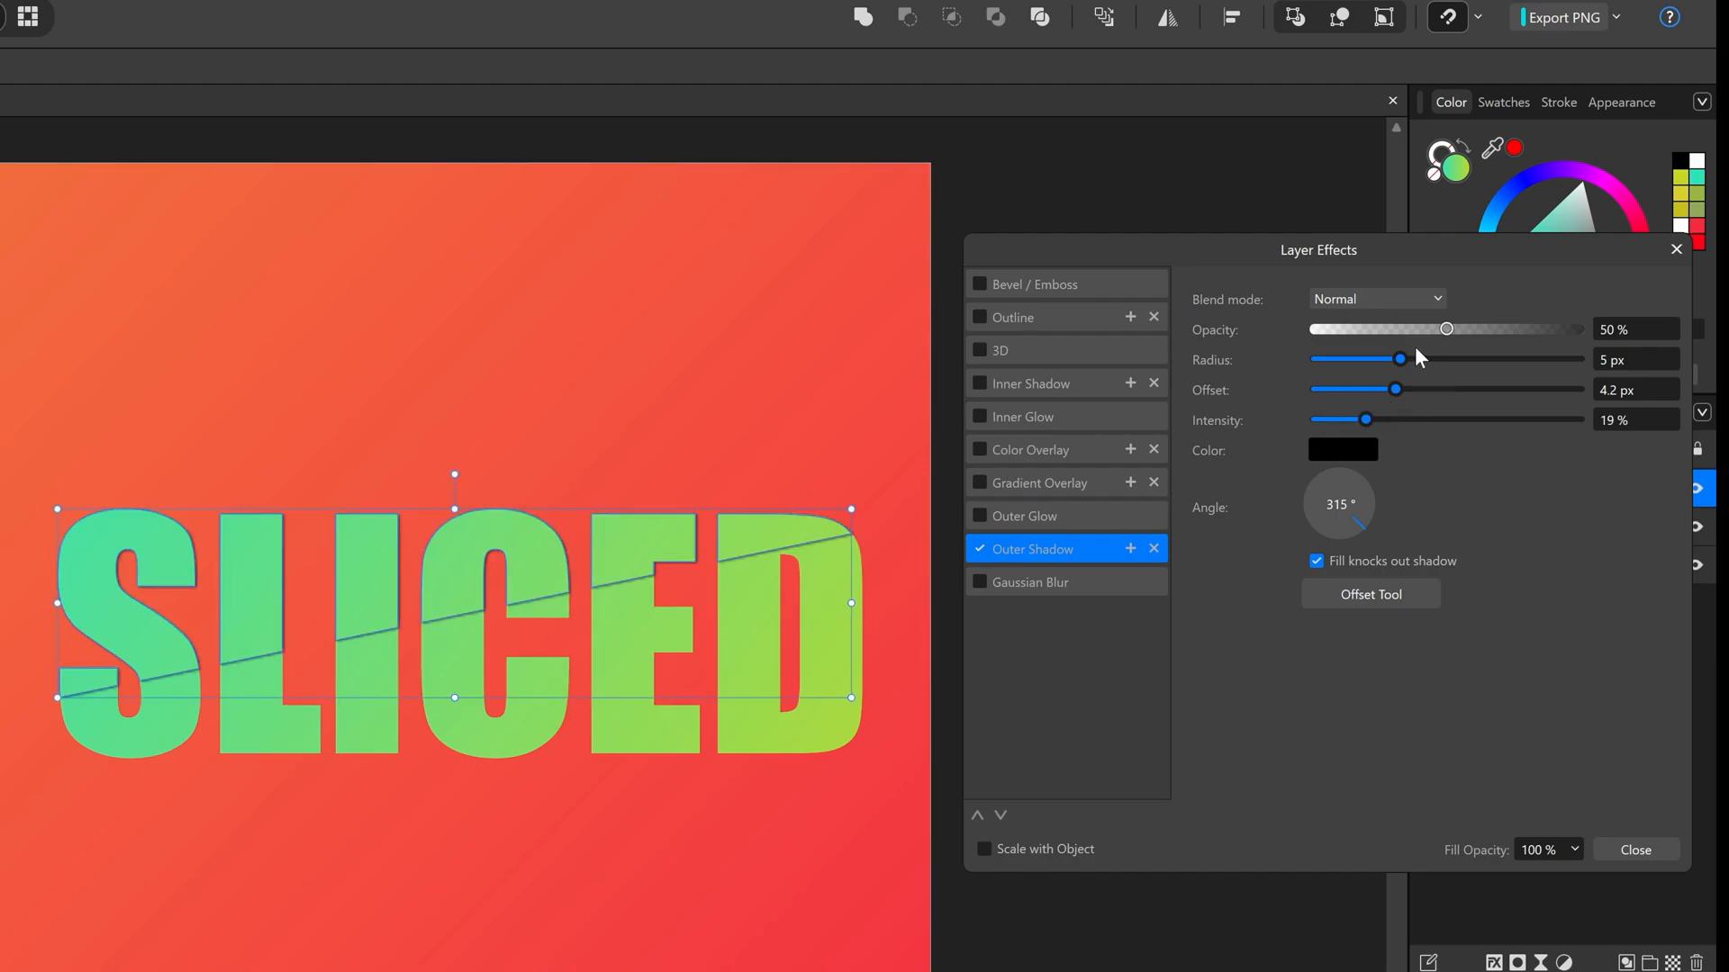
drag(1400, 359, 1380, 419)
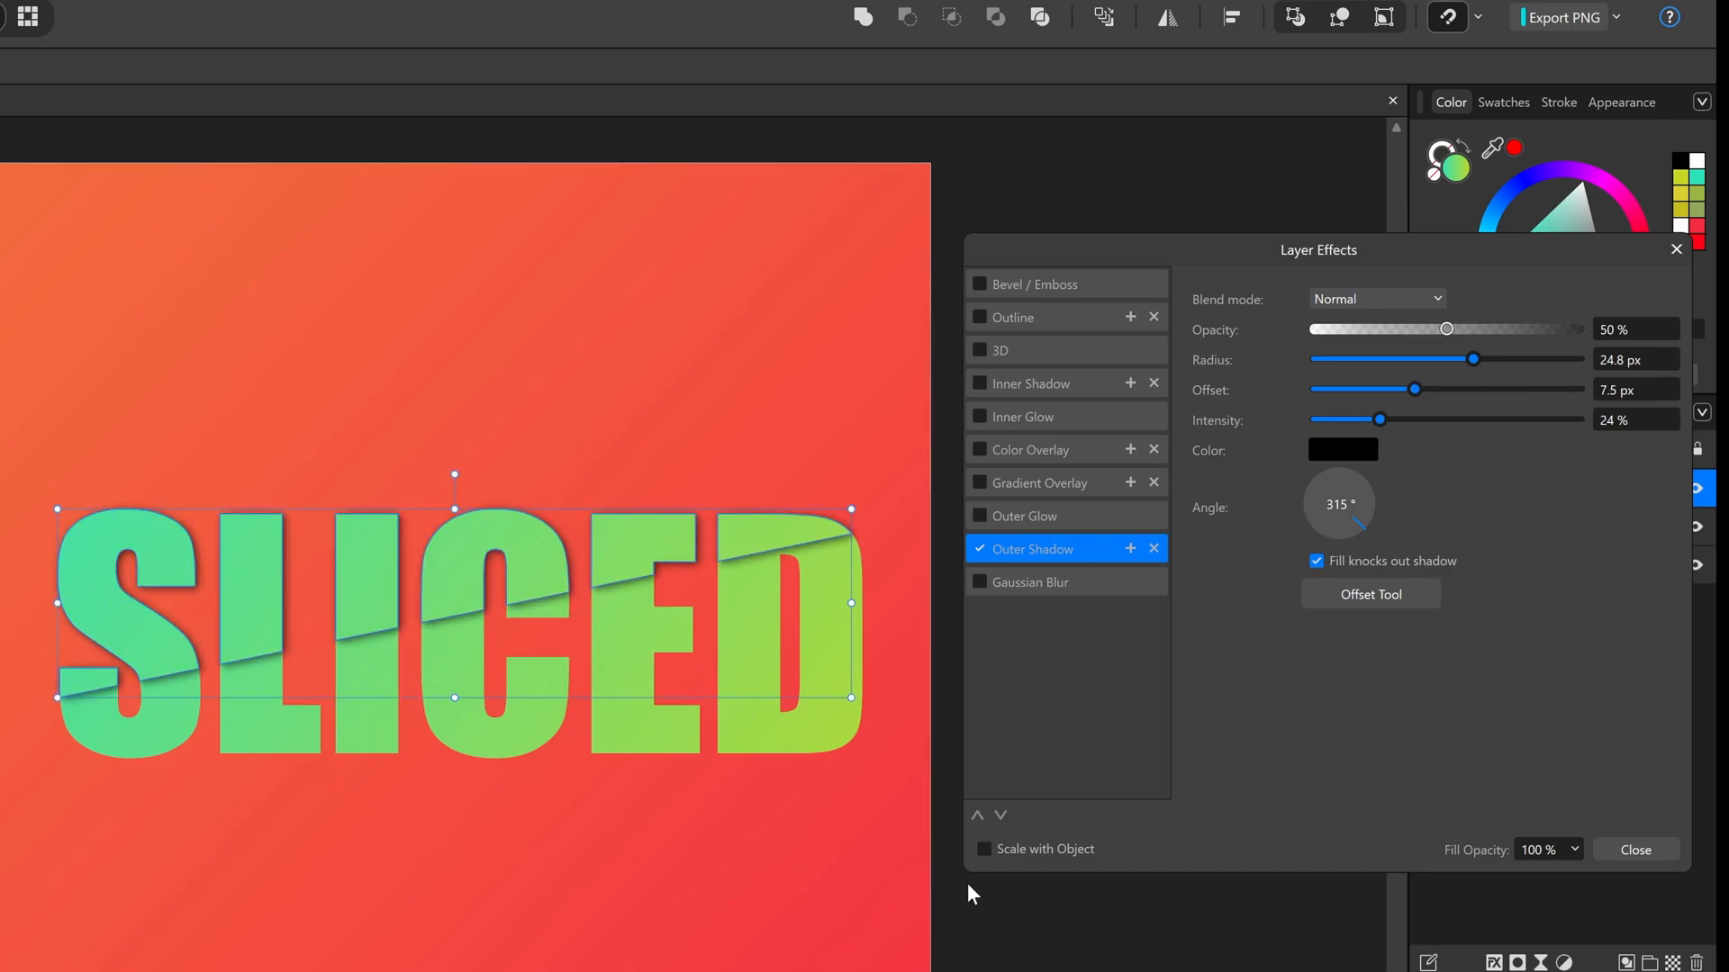
click(1623, 847)
click(717, 883)
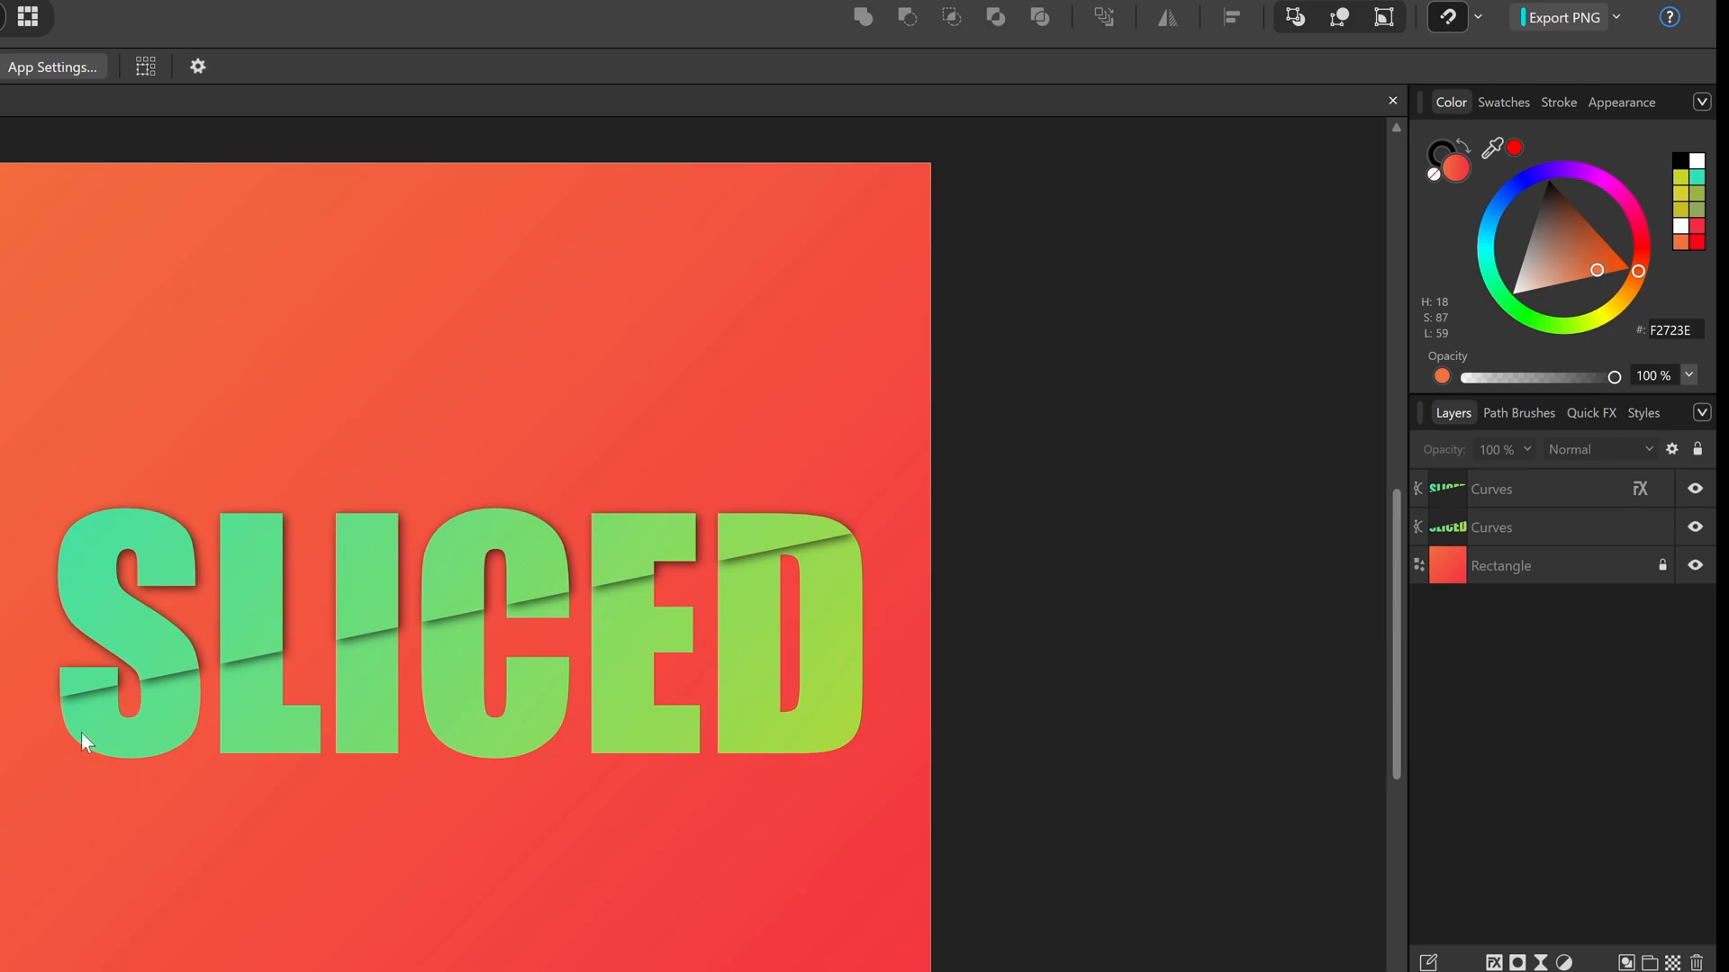
- Turn off the outer shadow on the upper half of the word
click(481, 736)
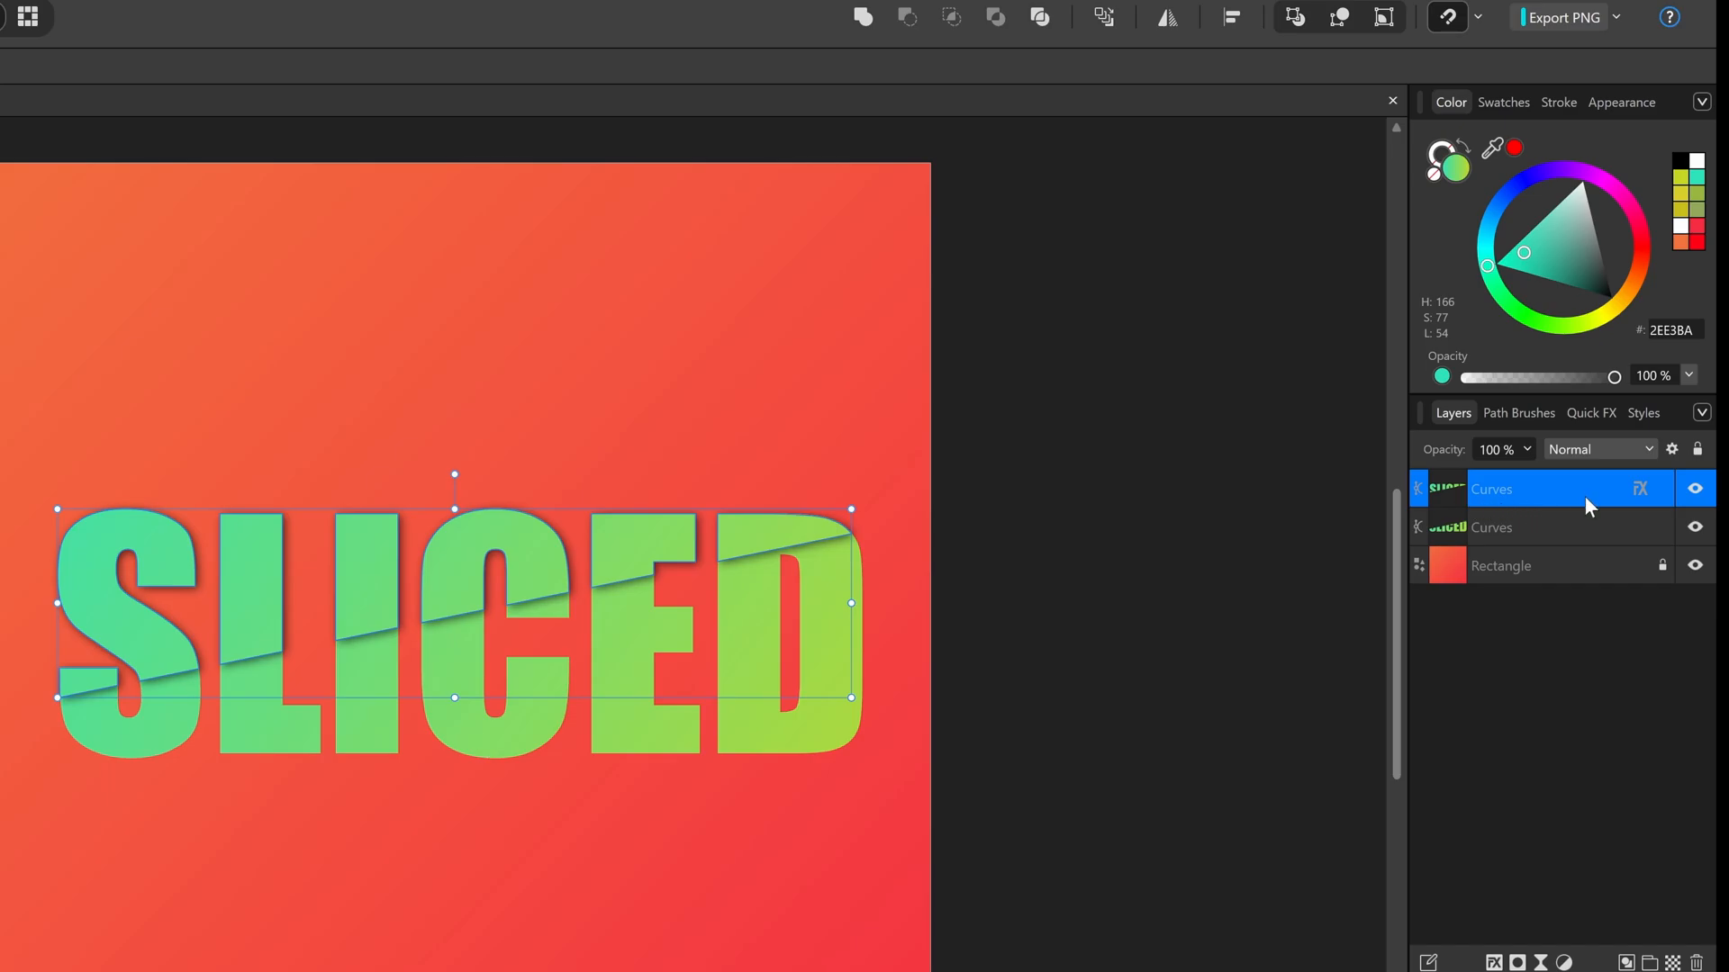
click(1641, 490)
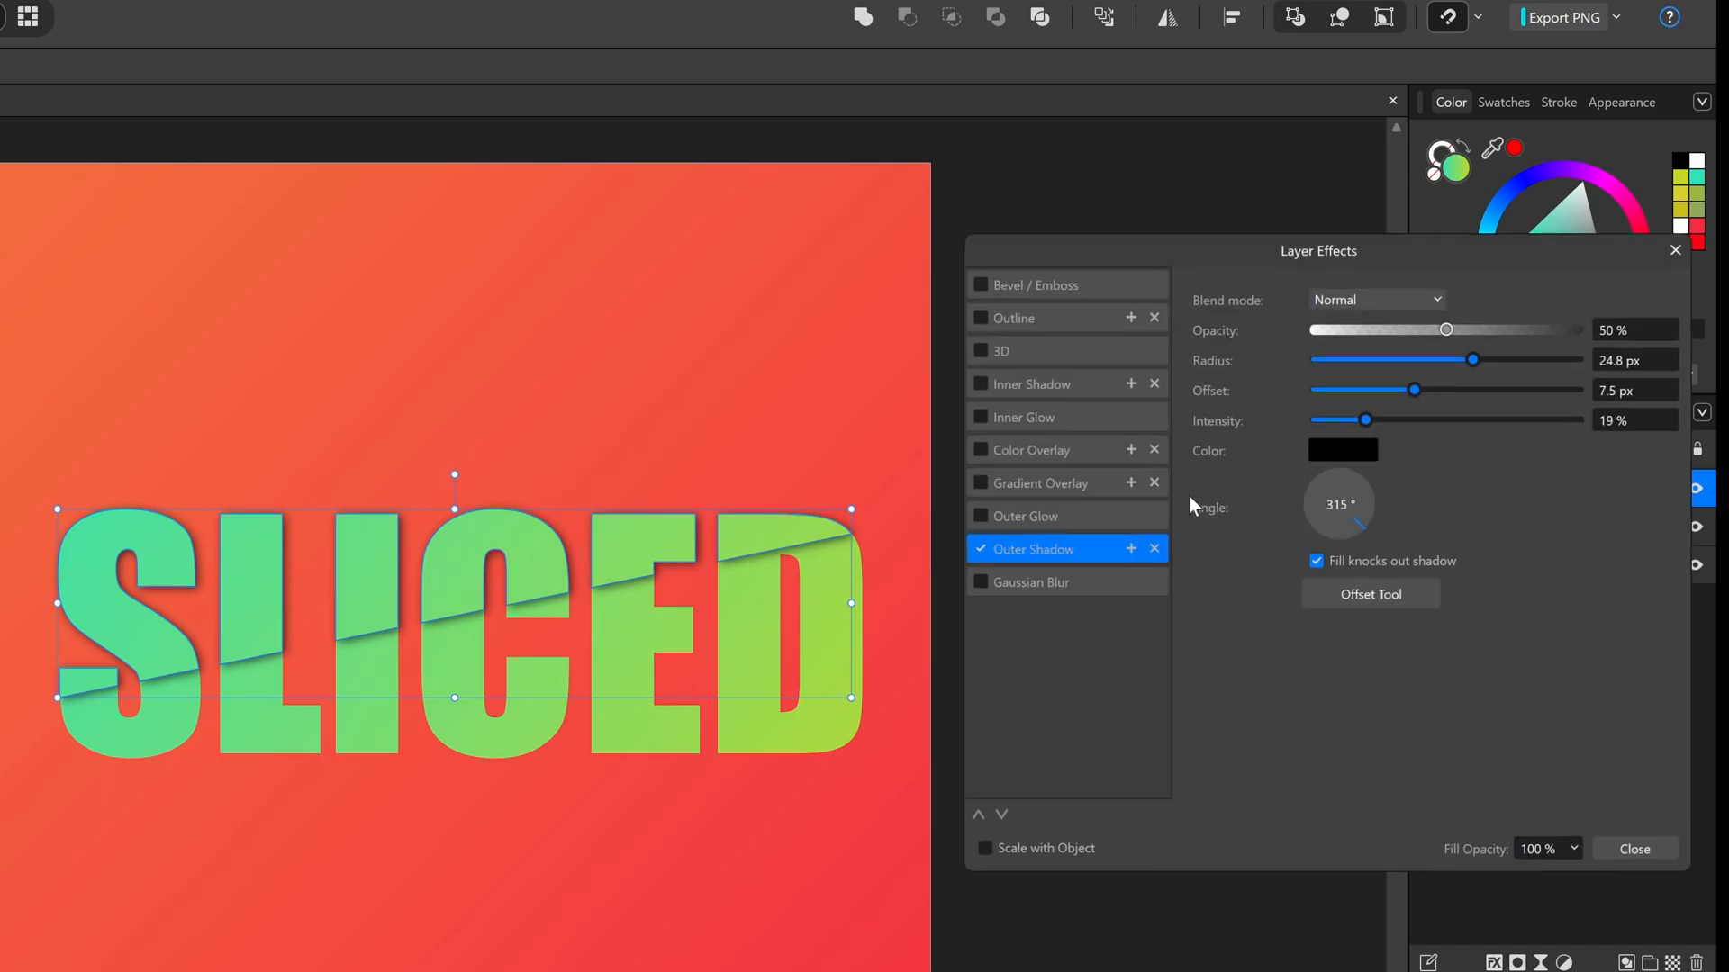
click(980, 548)
click(1636, 850)
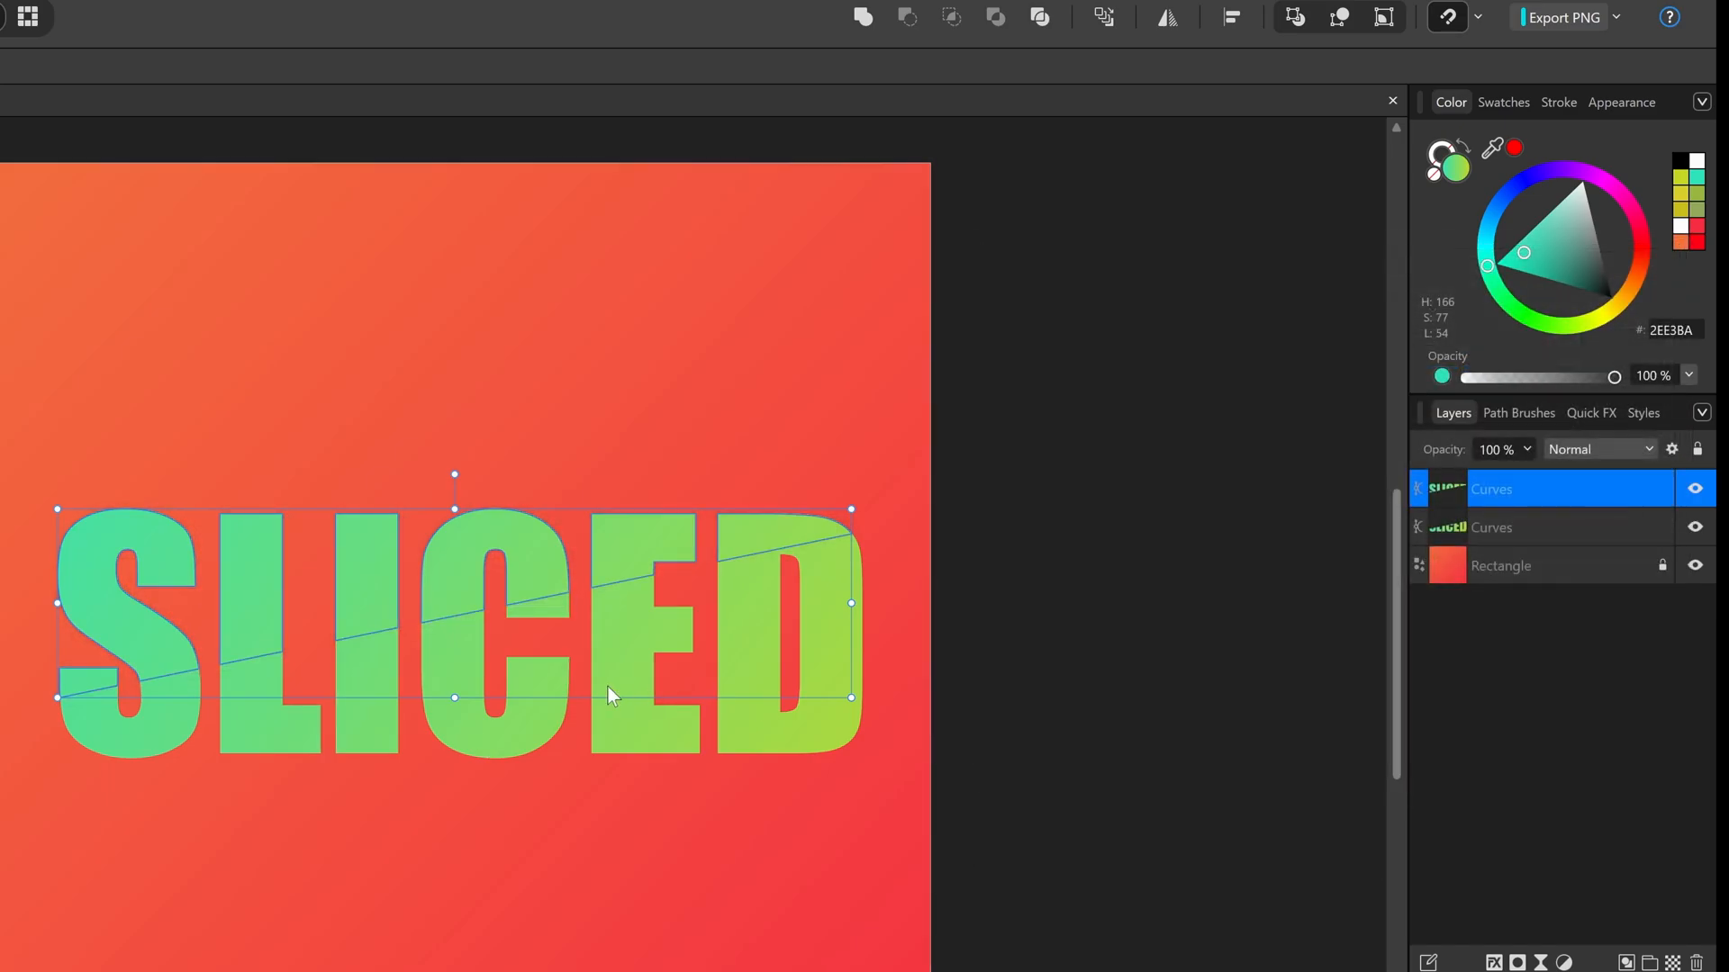
- Nudge the lower half of the word right and slightly up, to X 171.9 px and Y 781.5 px
click(624, 749)
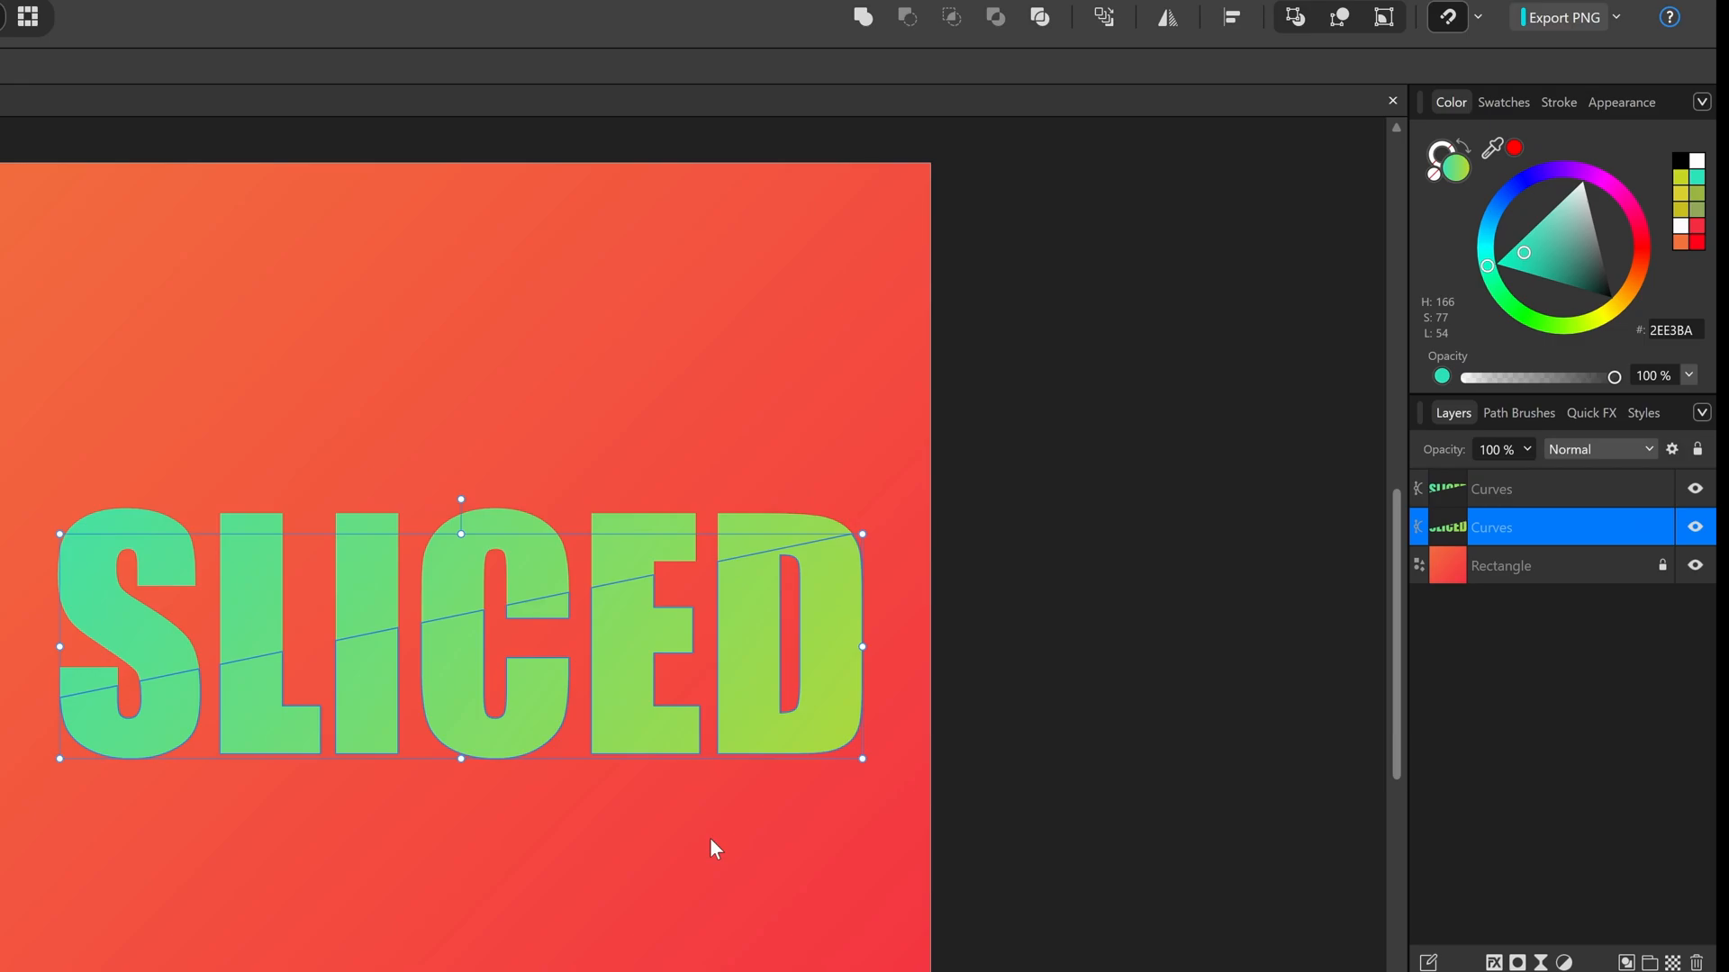
key(Right)
key(Right)
key(shift+Right)
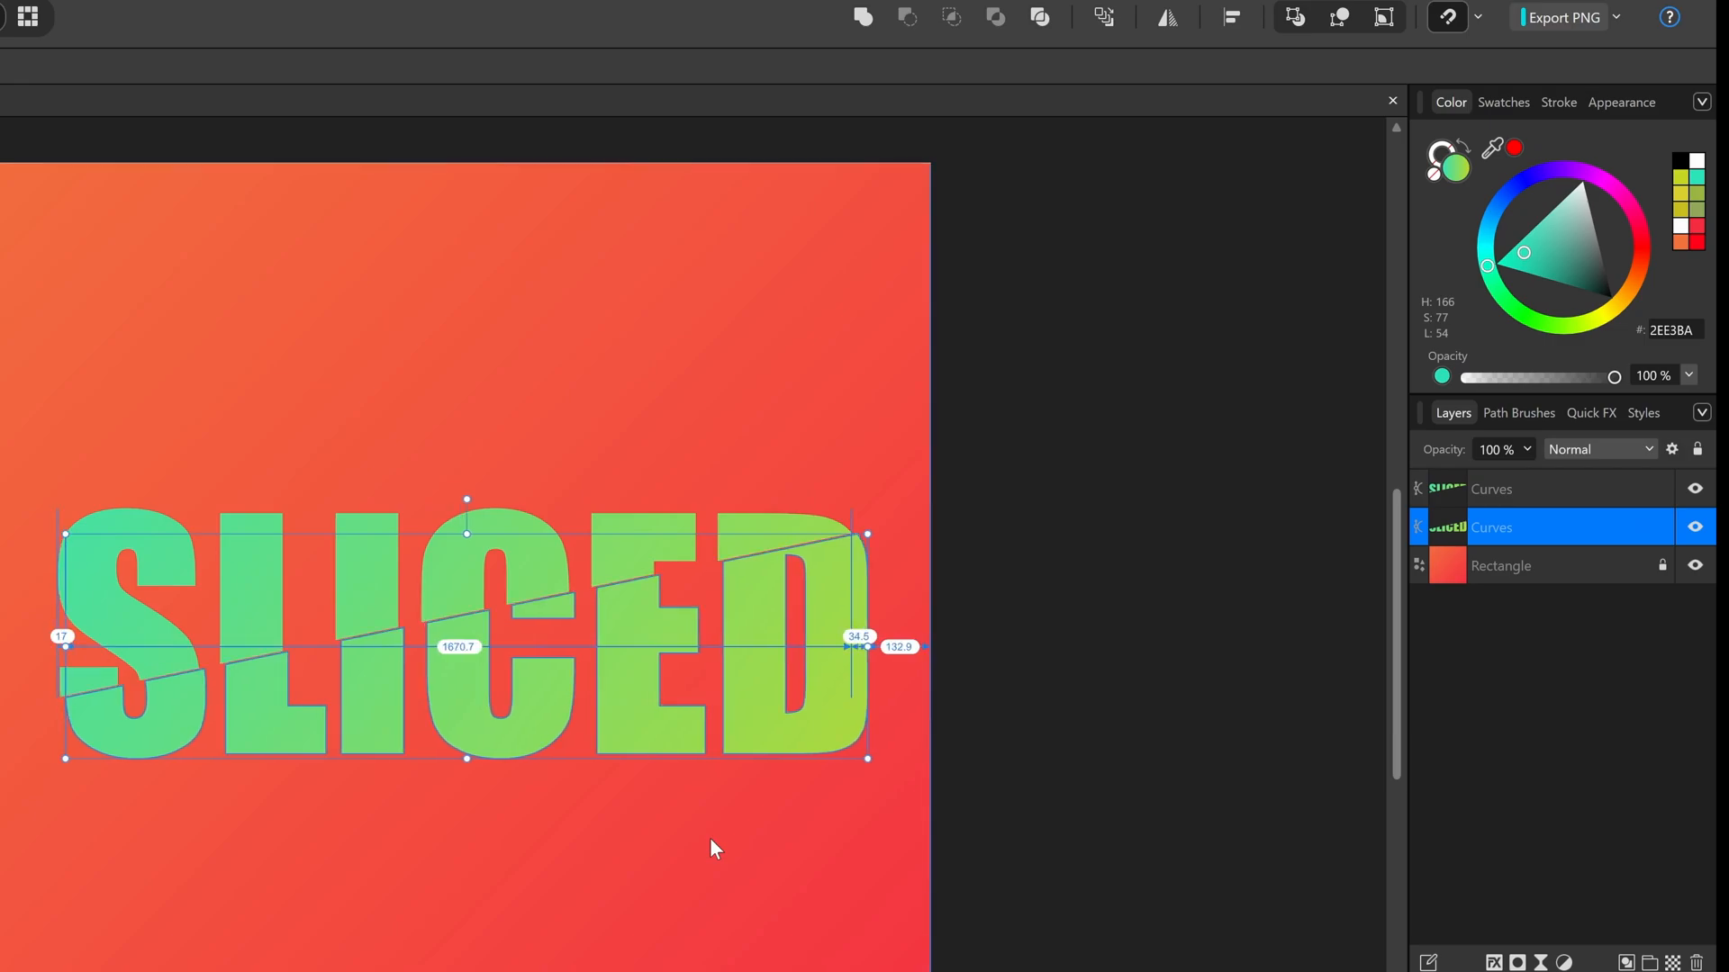
key(Up)
key(Up)
key(Up)
key(Up)
key(shift+Right)
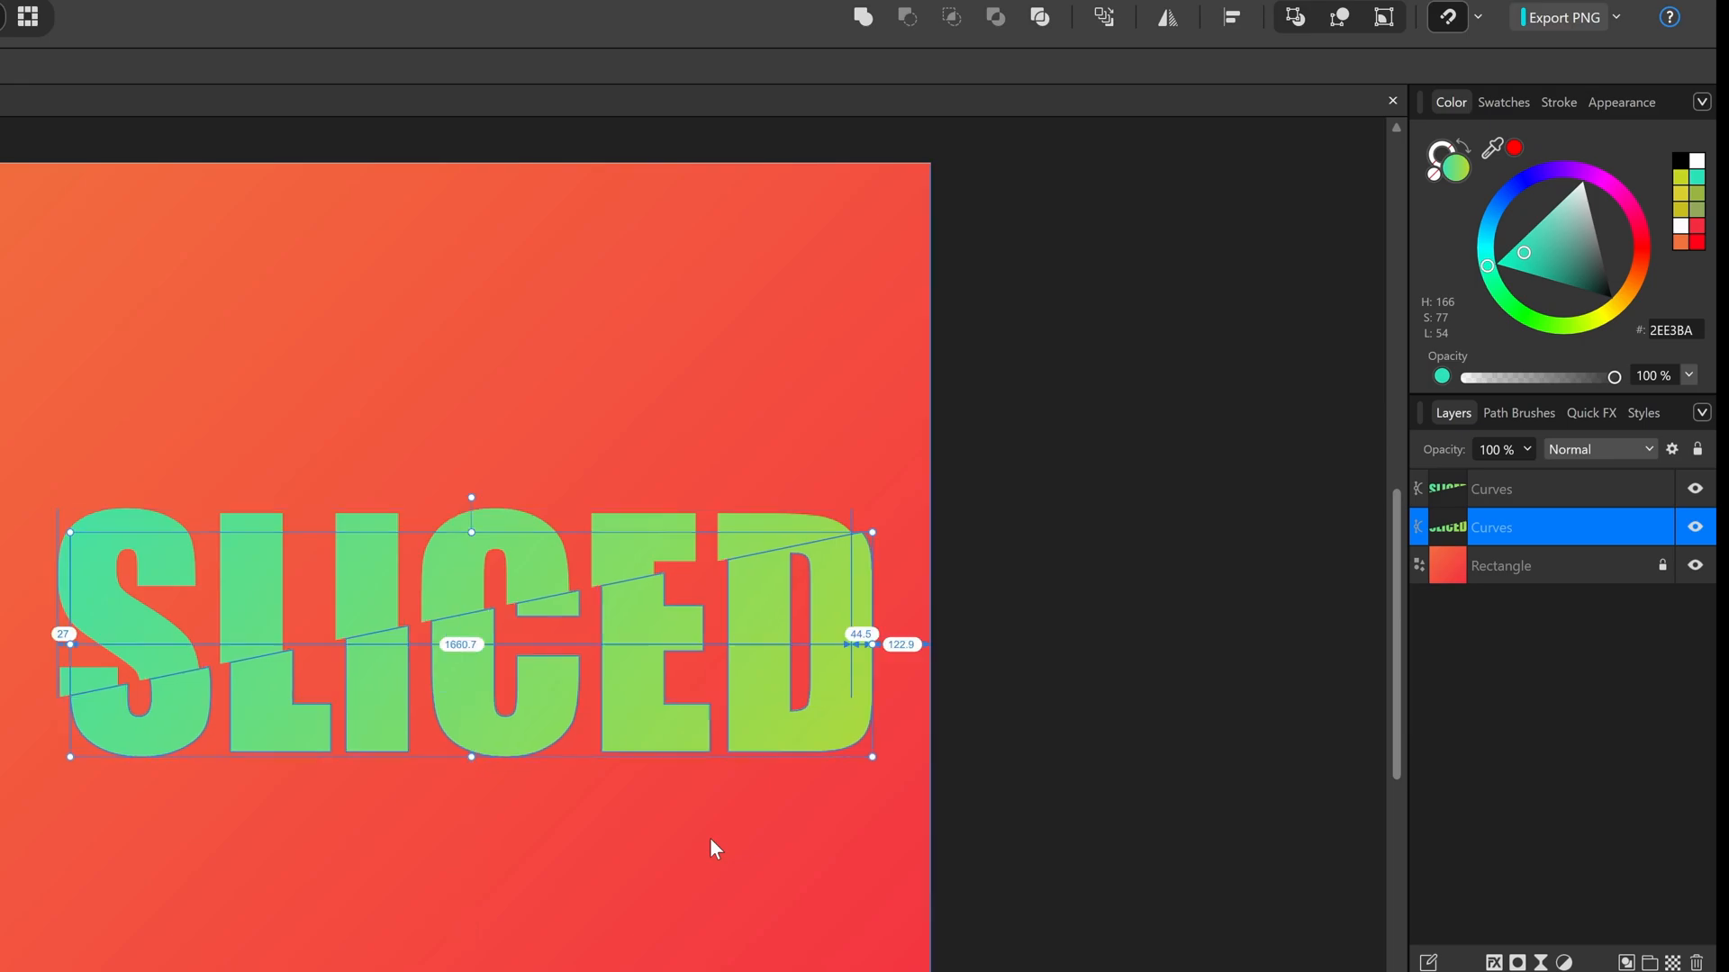
key(Up)
key(Up)
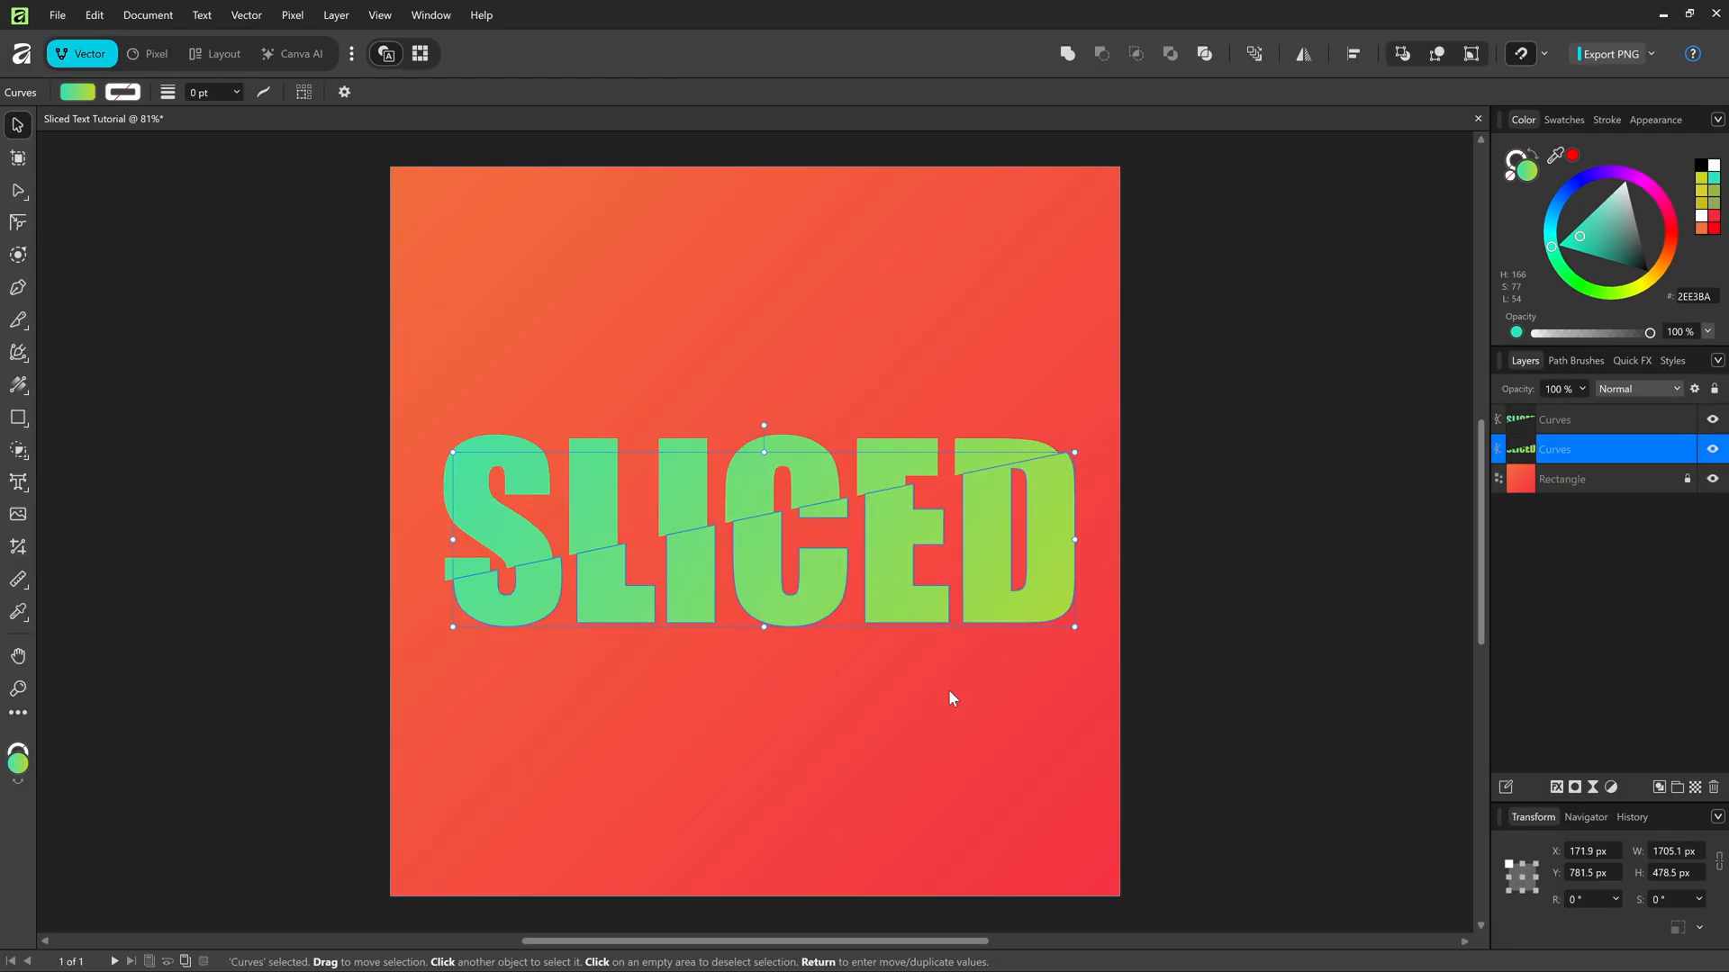
click(952, 699)
- Add a short linear transparency gradient to the lower half of the word, running perpendicular across the diagonal cut at the C
click(670, 474)
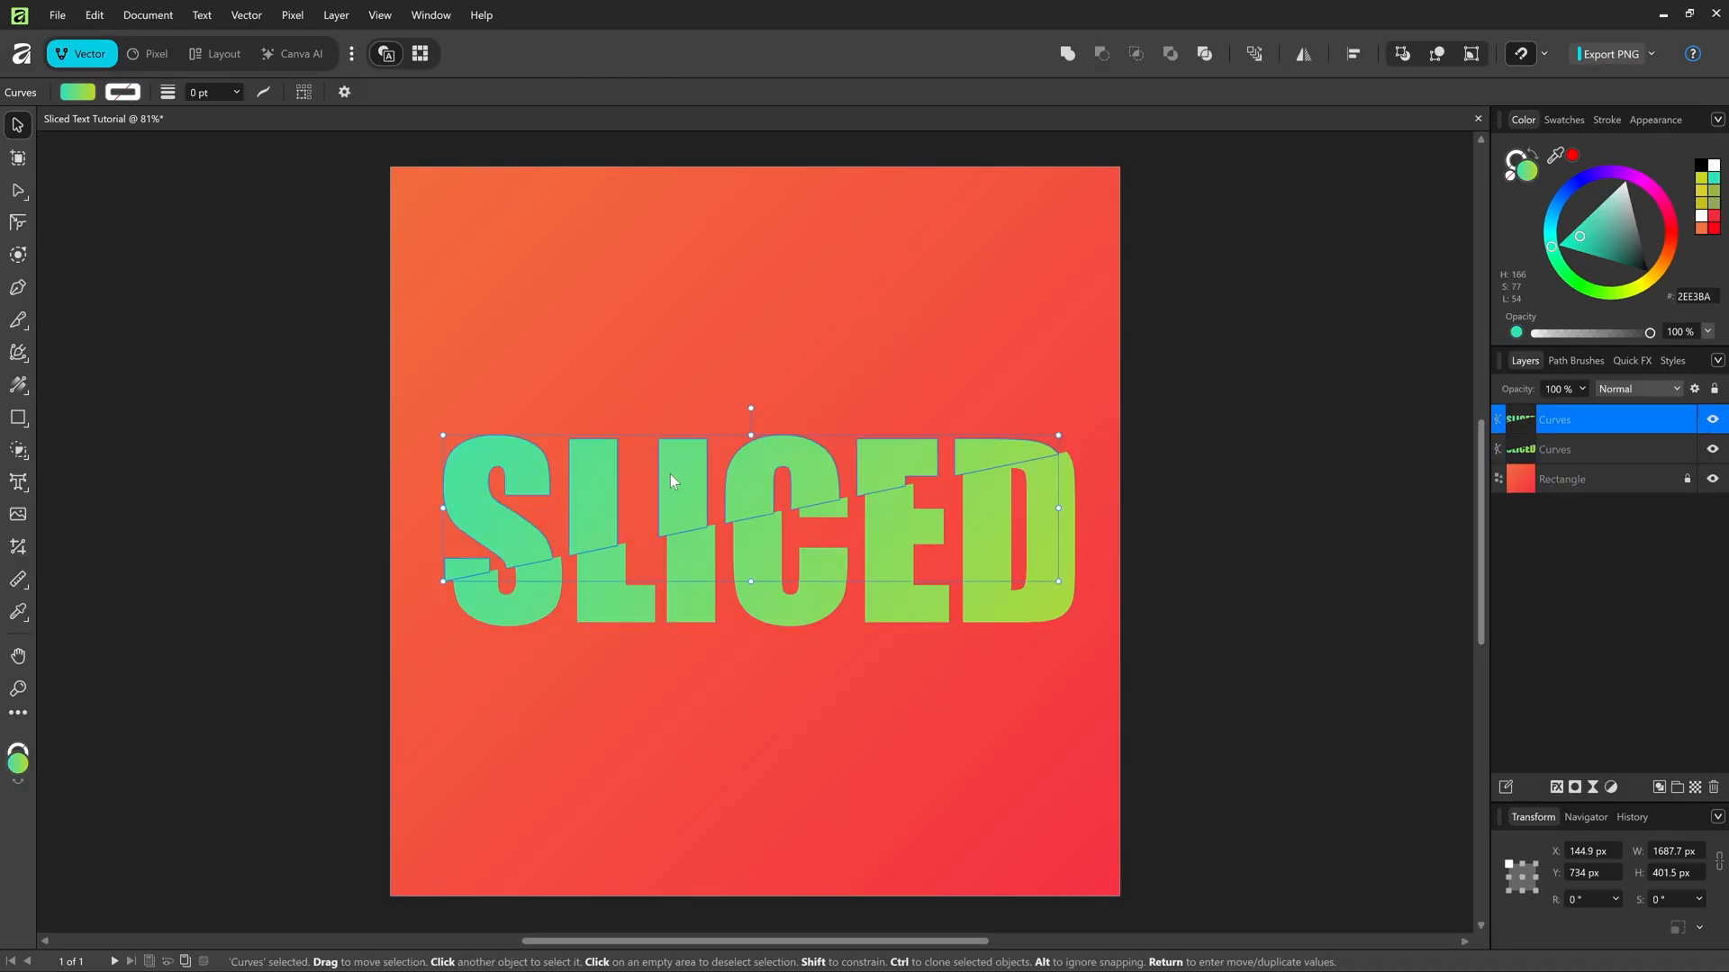
click(785, 608)
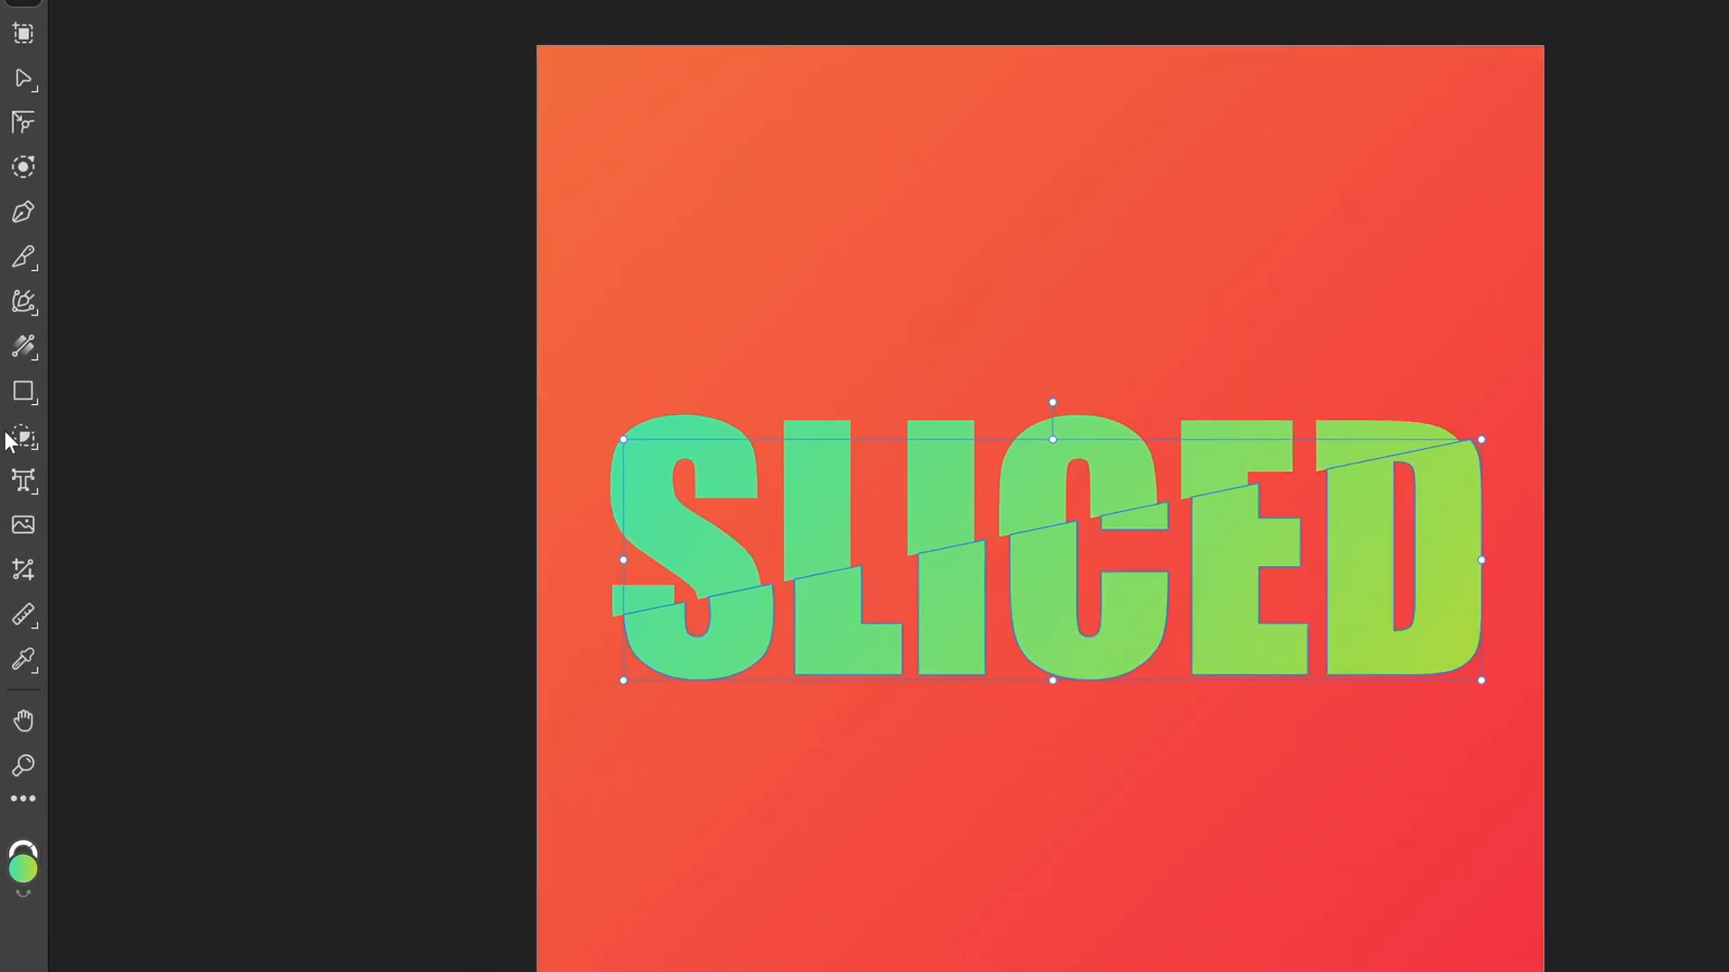
click(24, 351)
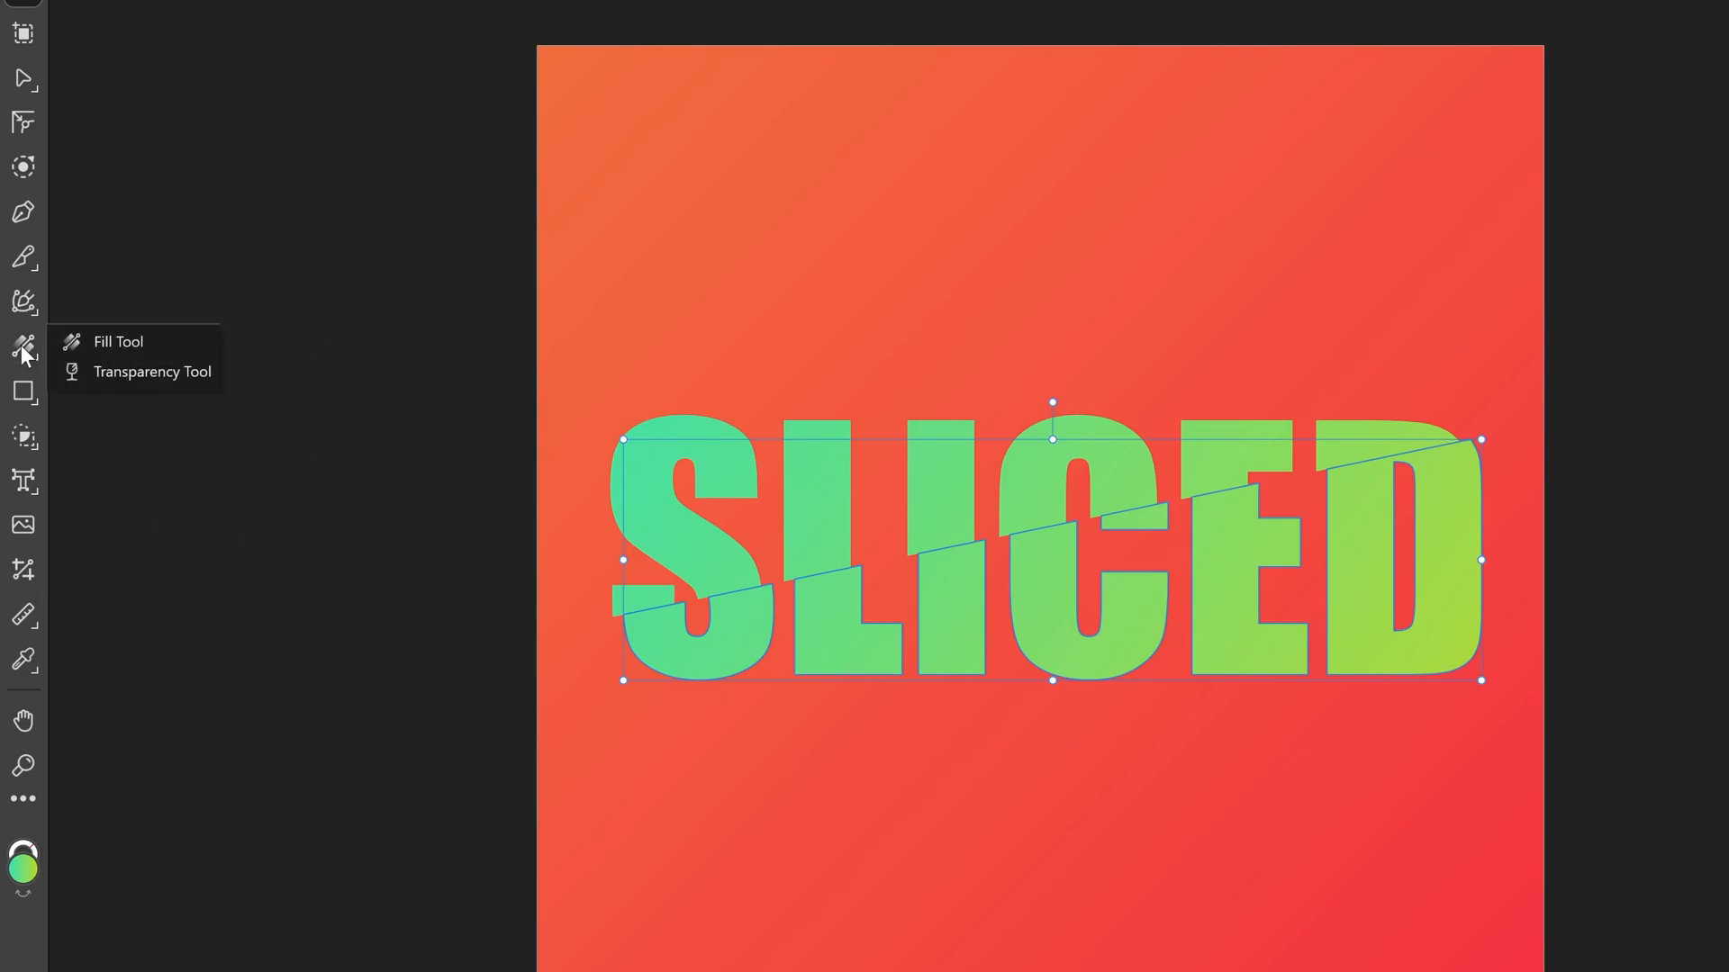
click(139, 373)
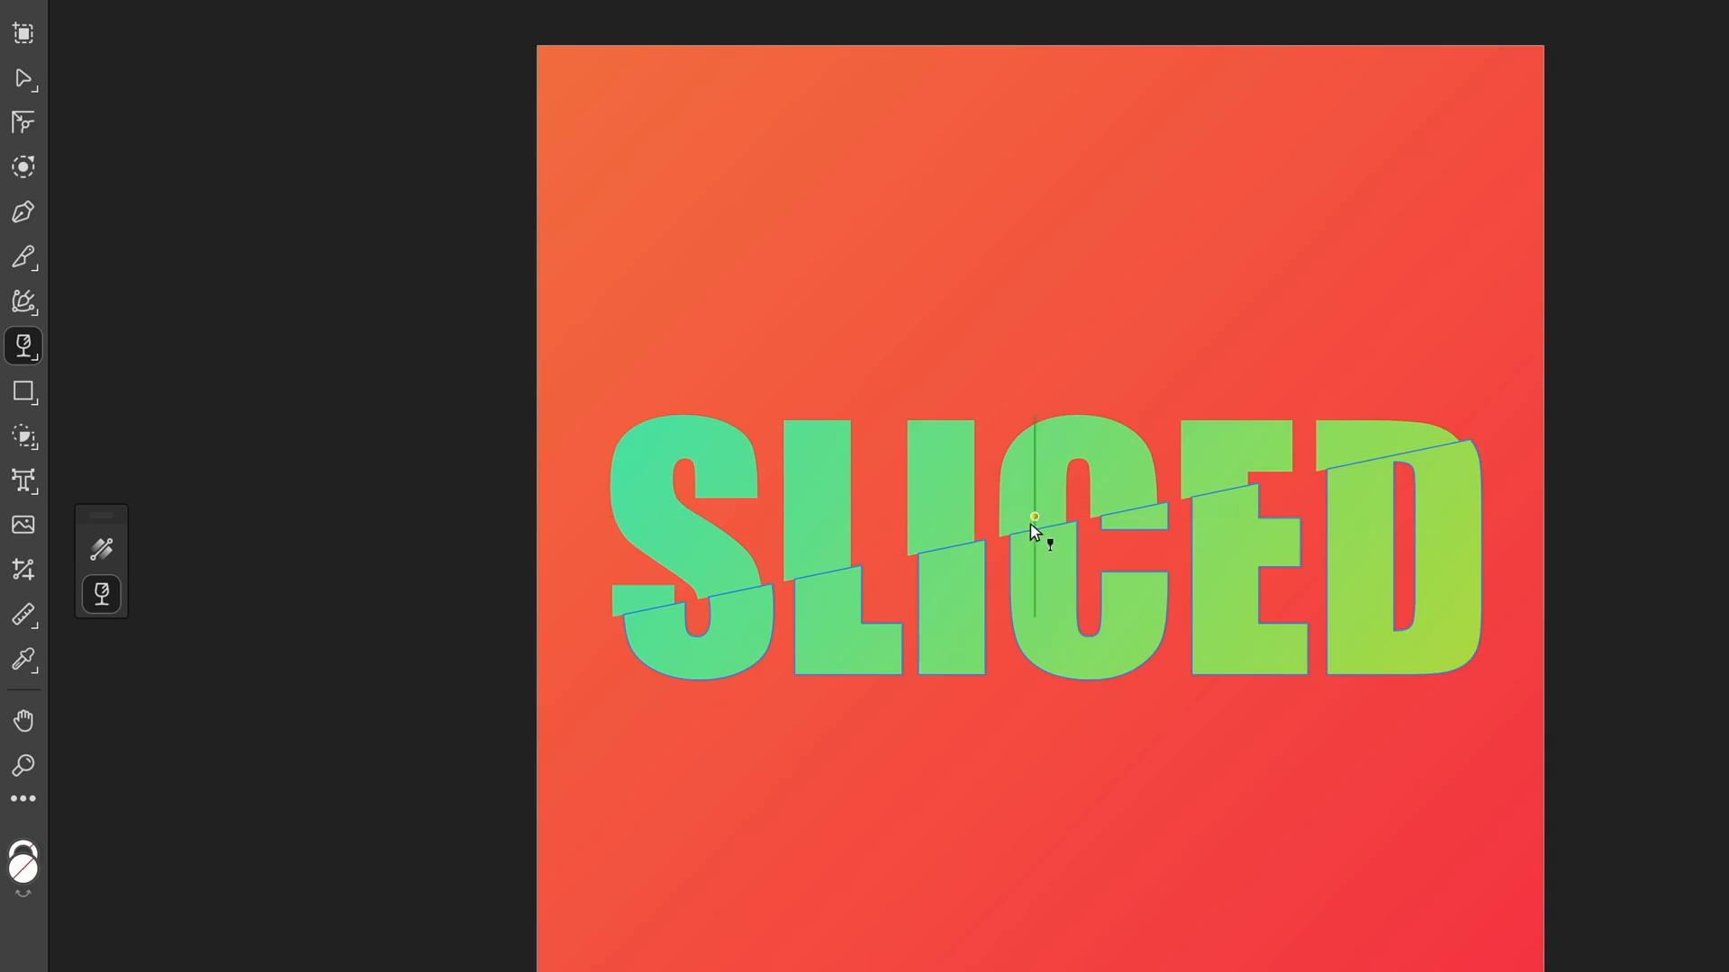
mouse_move(1034, 516)
mouse_down()
mouse_move(1050, 576)
mouse_move(996, 544)
mouse_move(992, 490)
mouse_move(1050, 552)
mouse_move(1035, 563)
mouse_move(1072, 559)
mouse_move(1036, 571)
mouse_move(1069, 578)
mouse_move(1041, 499)
mouse_up()
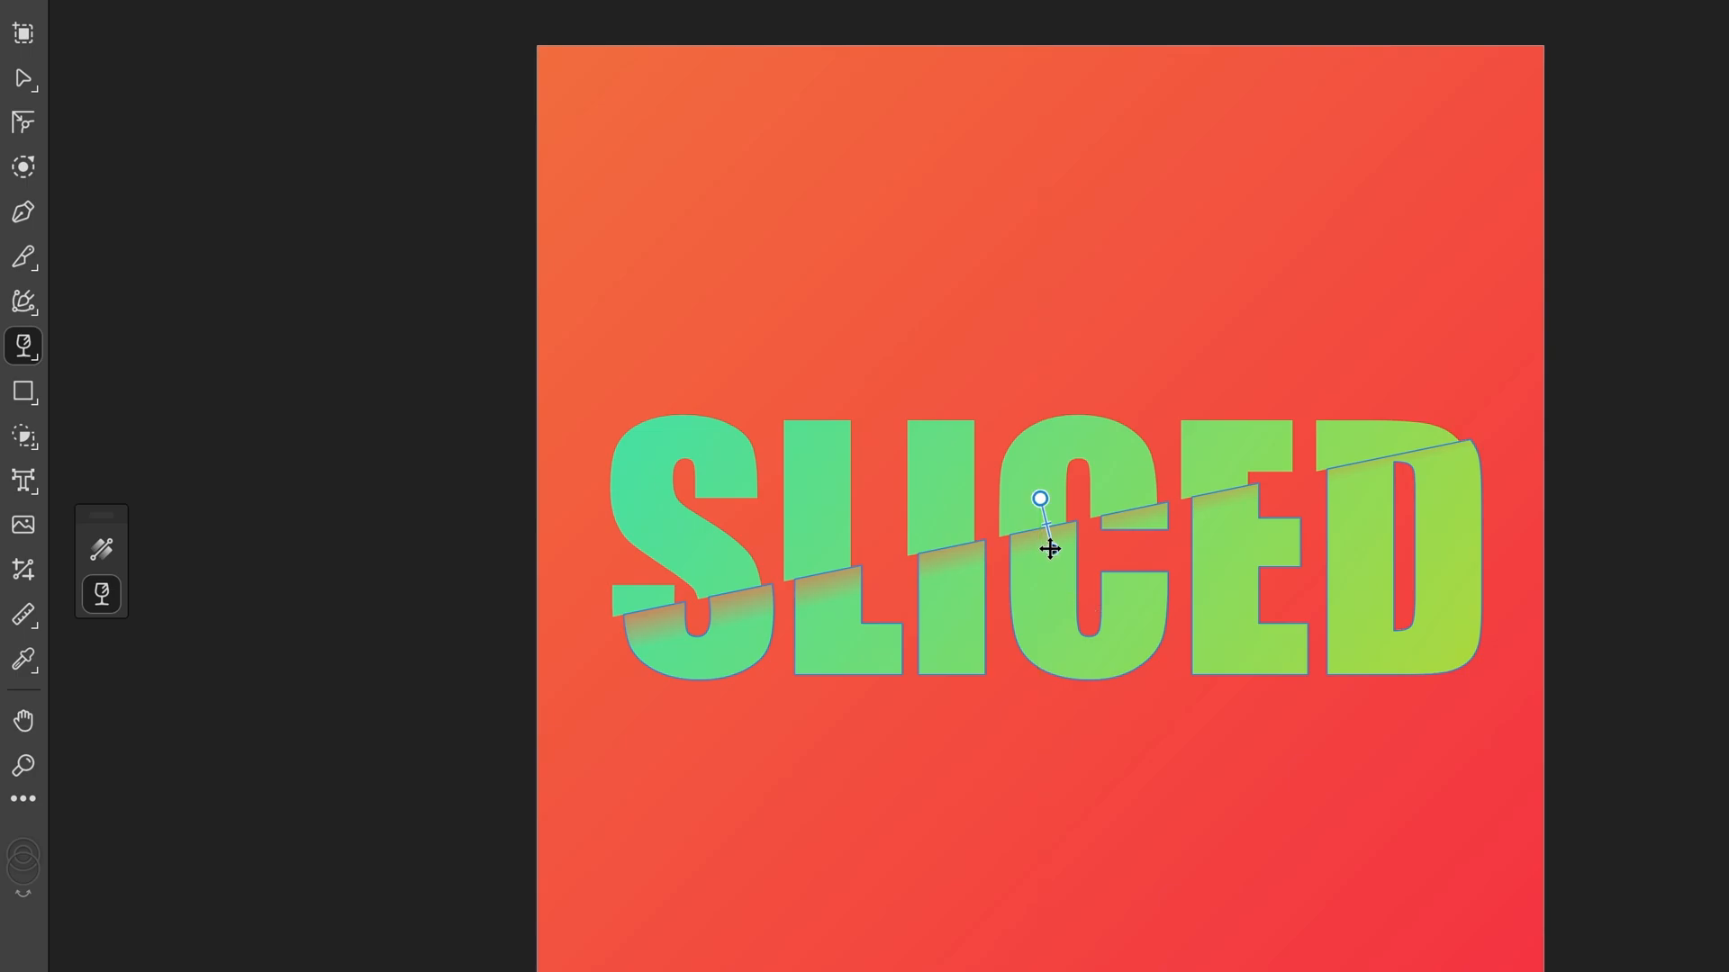
- Try a deeper fade on the lower half by shifting the transparency gradient's midpoint and end point further down the C
scroll(1051, 551, up, 3)
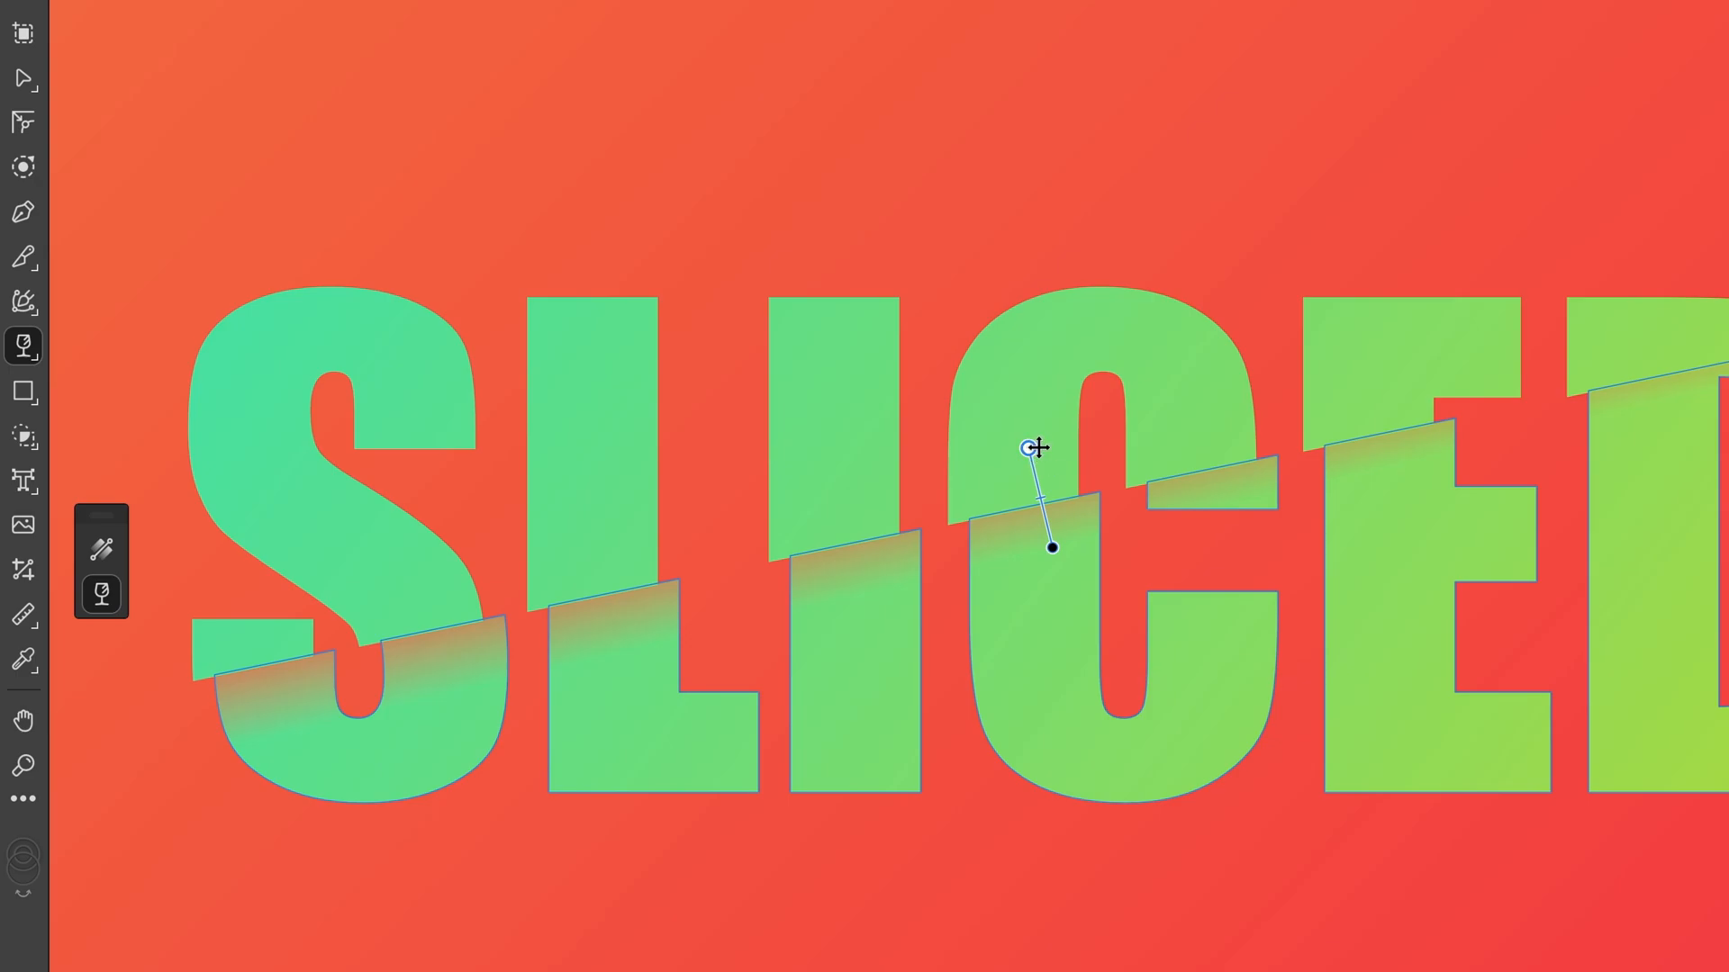
drag(1038, 491, 1055, 515)
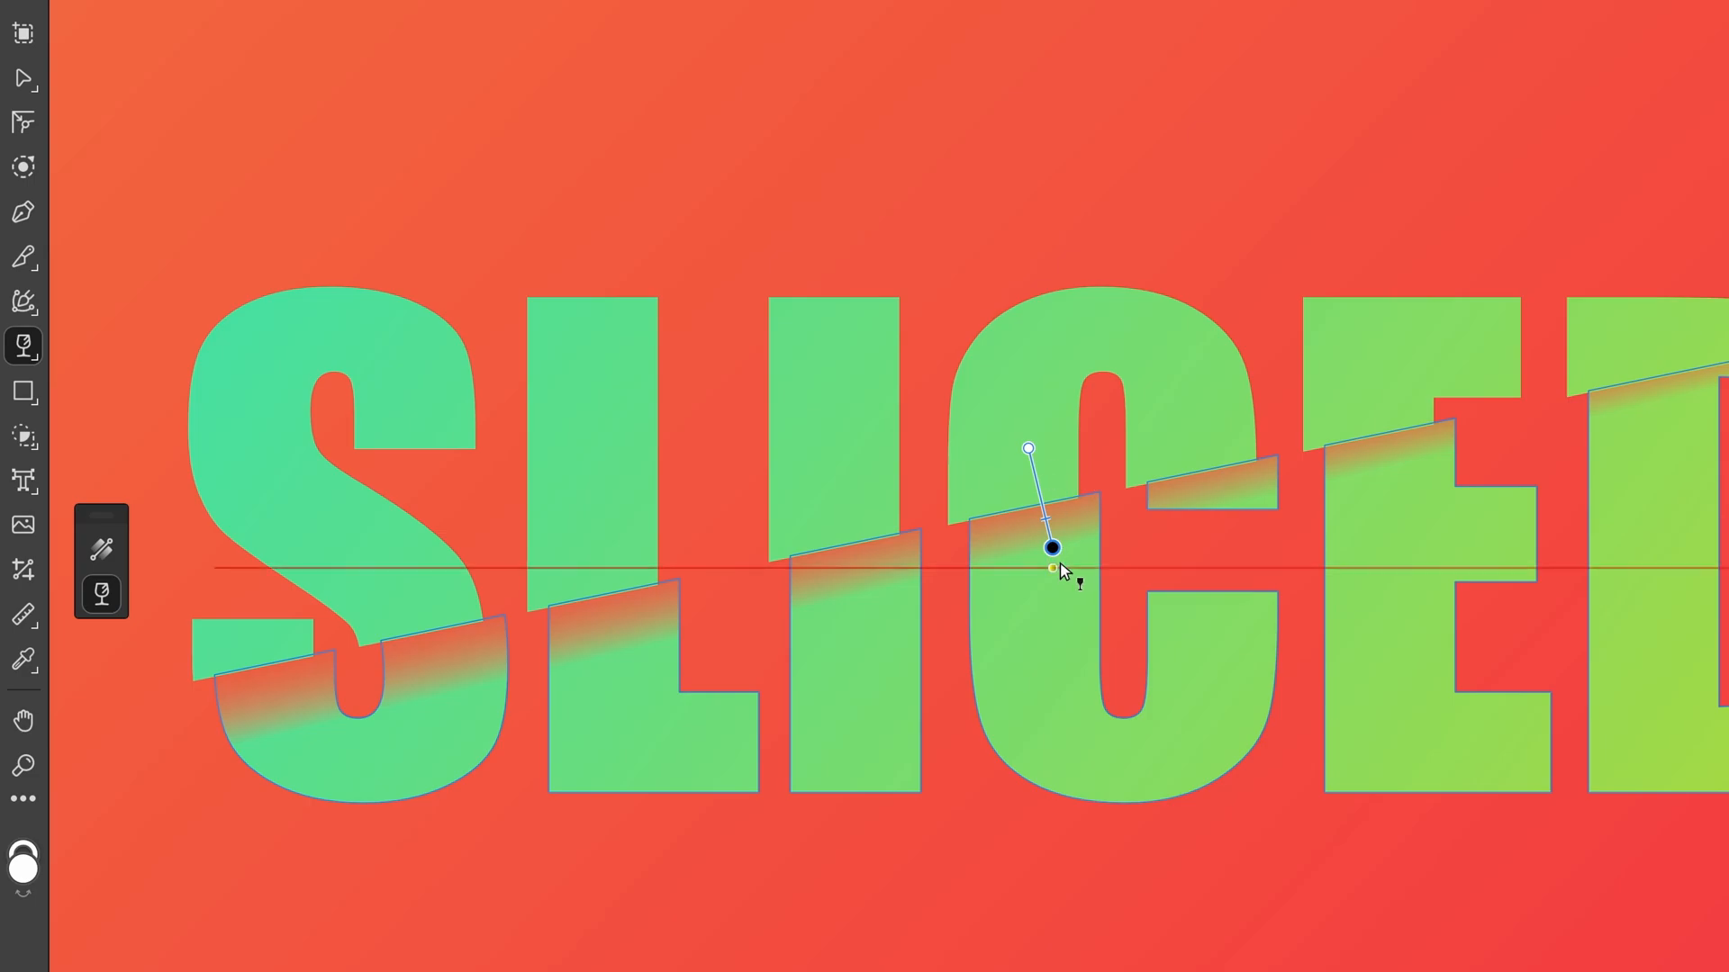
mouse_move(1054, 547)
mouse_down()
mouse_move(1052, 565)
mouse_move(1050, 522)
mouse_move(1057, 579)
mouse_move(1062, 566)
mouse_up()
scroll(1061, 563, up, 3)
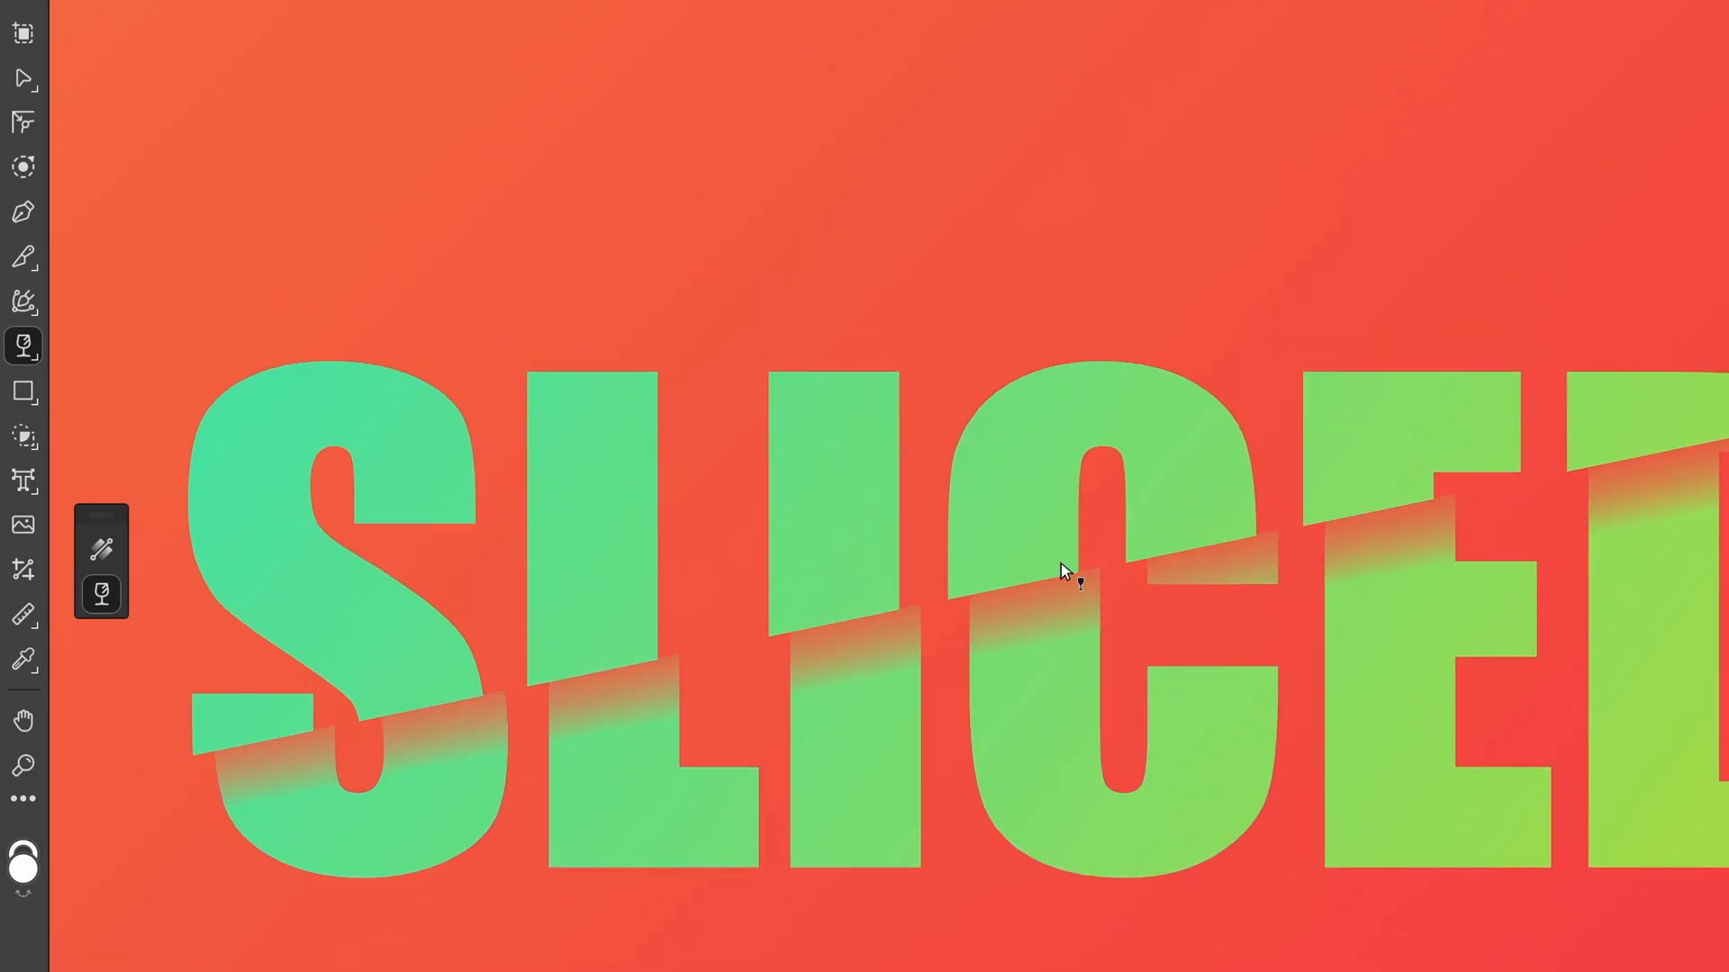
scroll(1061, 563, down, 1)
scroll(1061, 564, up, 2)
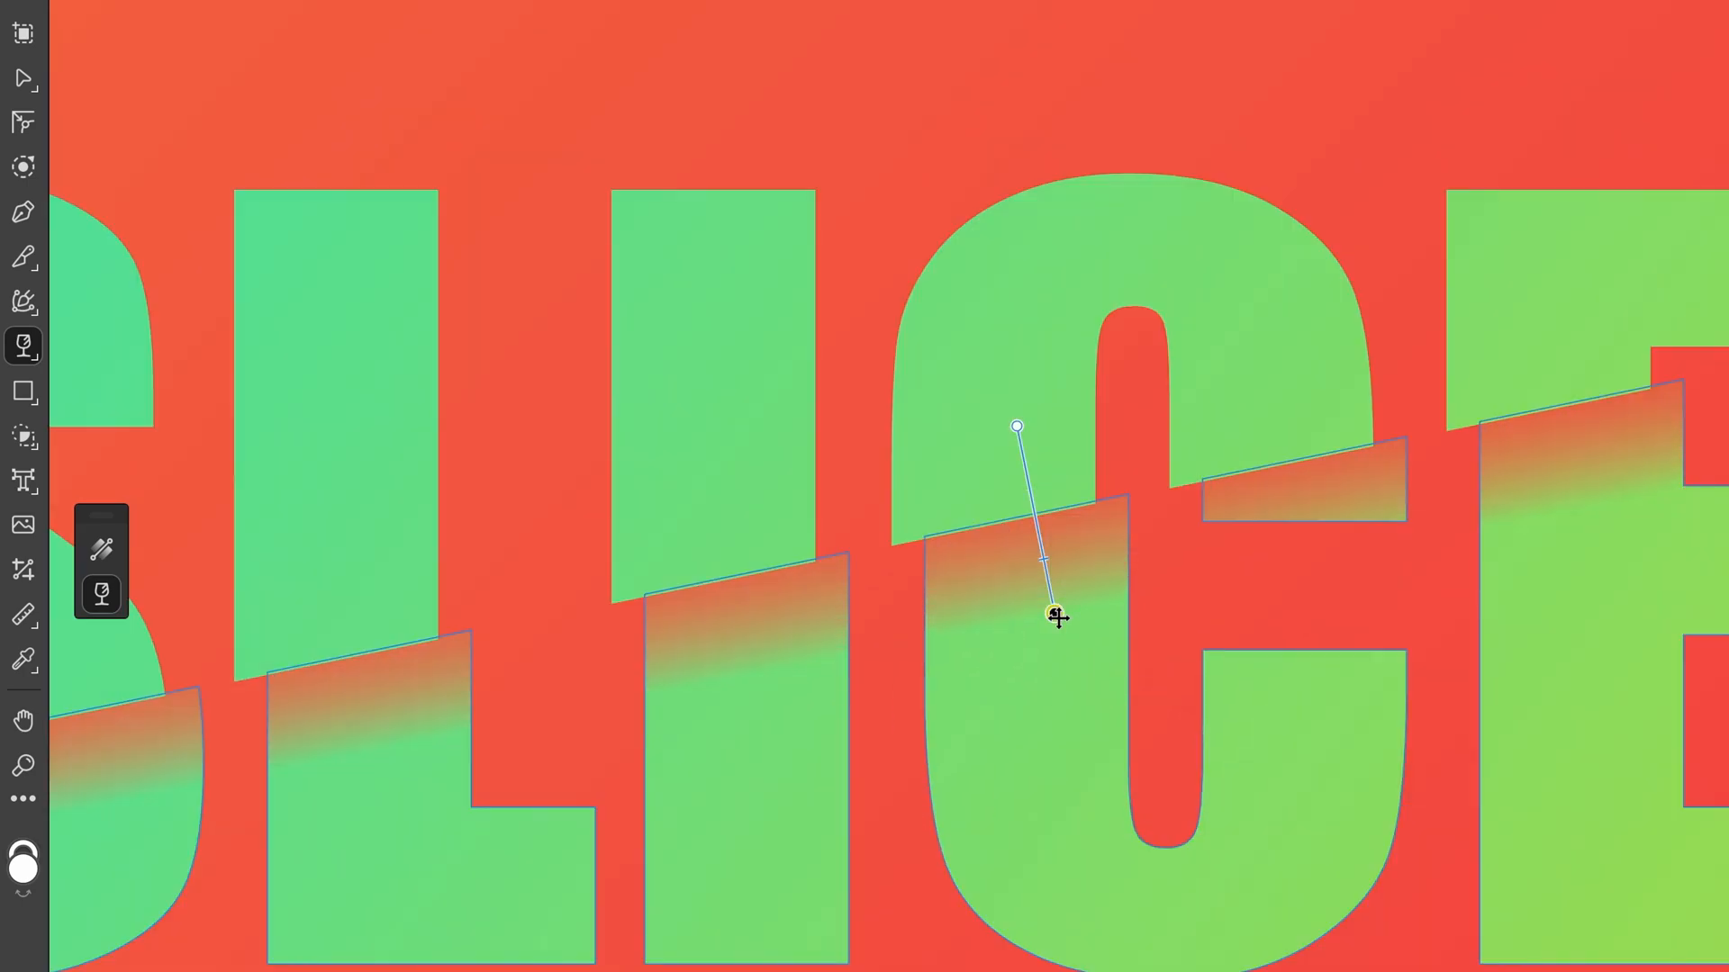
drag(1057, 613, 1059, 599)
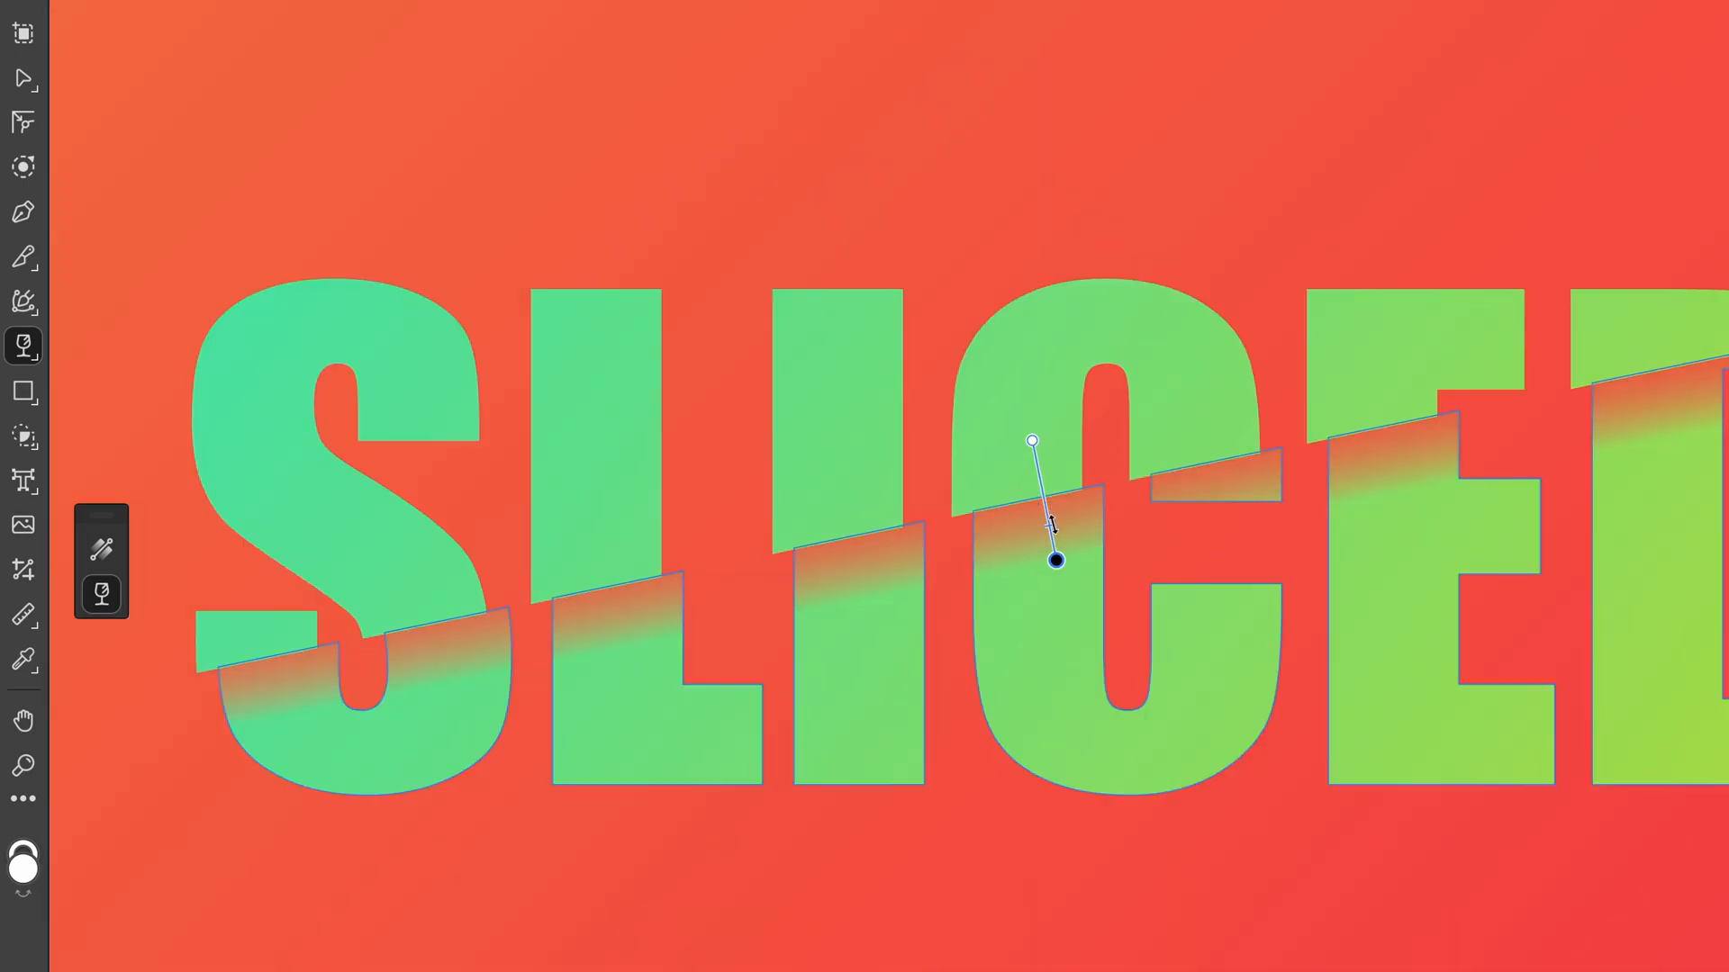
- Centre the transparency gradient's midpoint, shorten the gradient from both ends so only a narrow strip along the cut fades, and deselect the lower half
drag(1052, 529, 1047, 512)
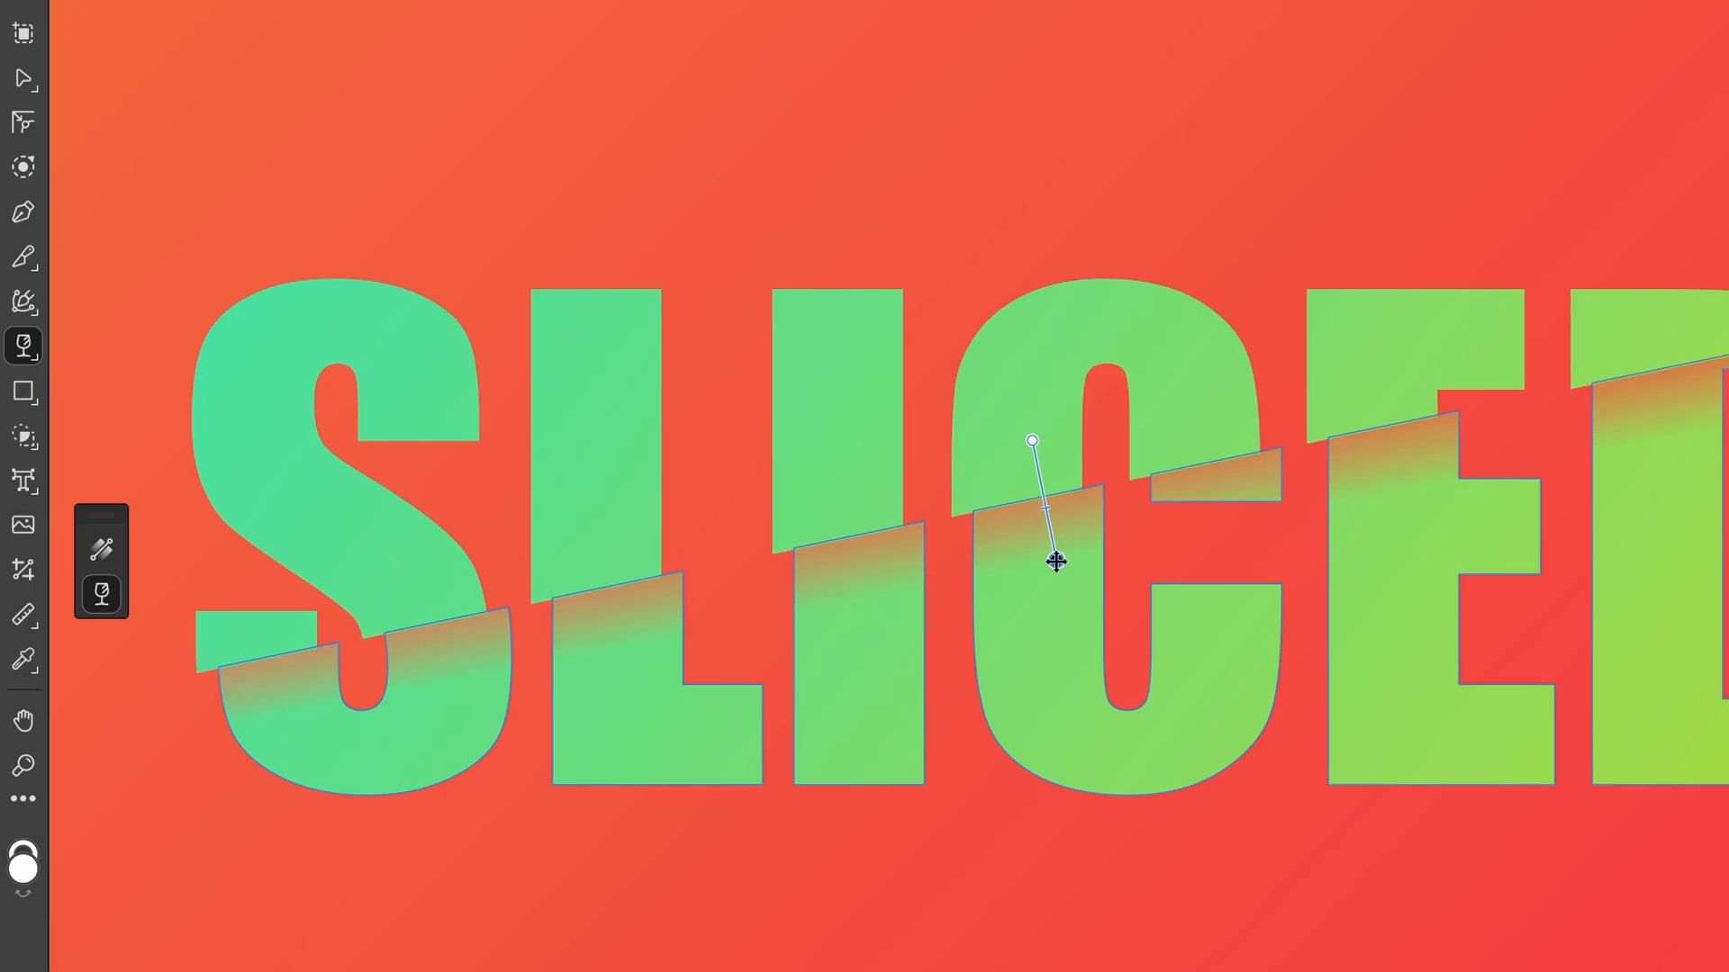
drag(1056, 562, 1055, 540)
drag(1038, 445, 1056, 505)
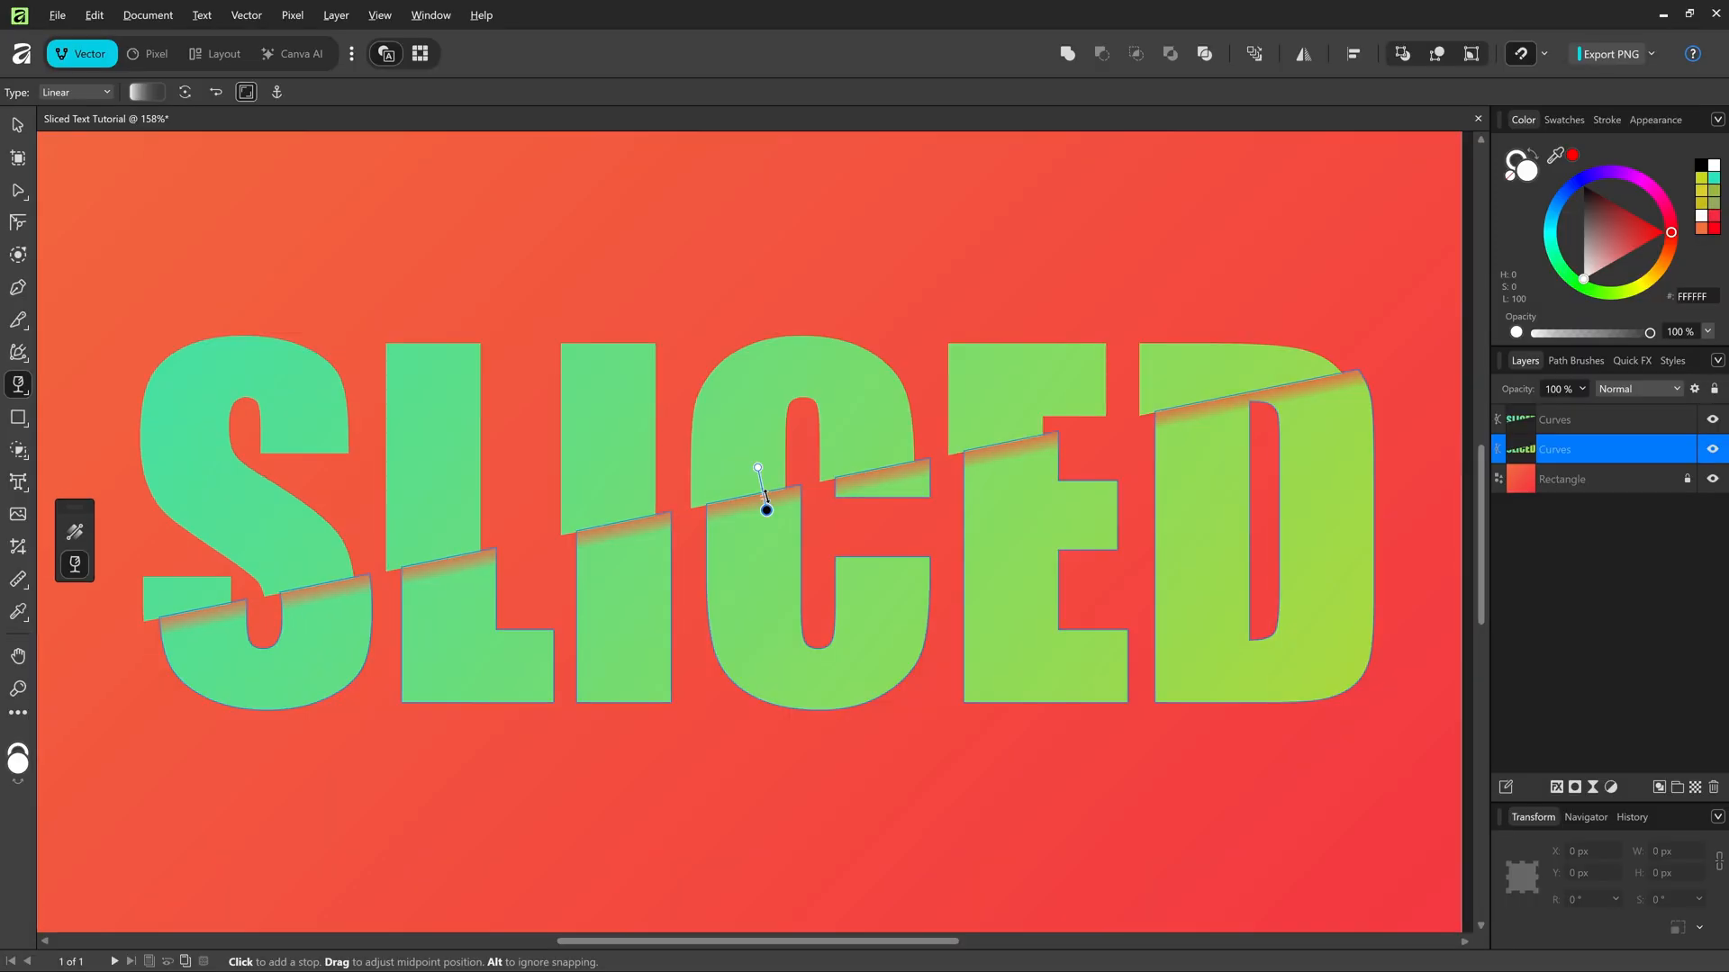
scroll(766, 498, up, 3)
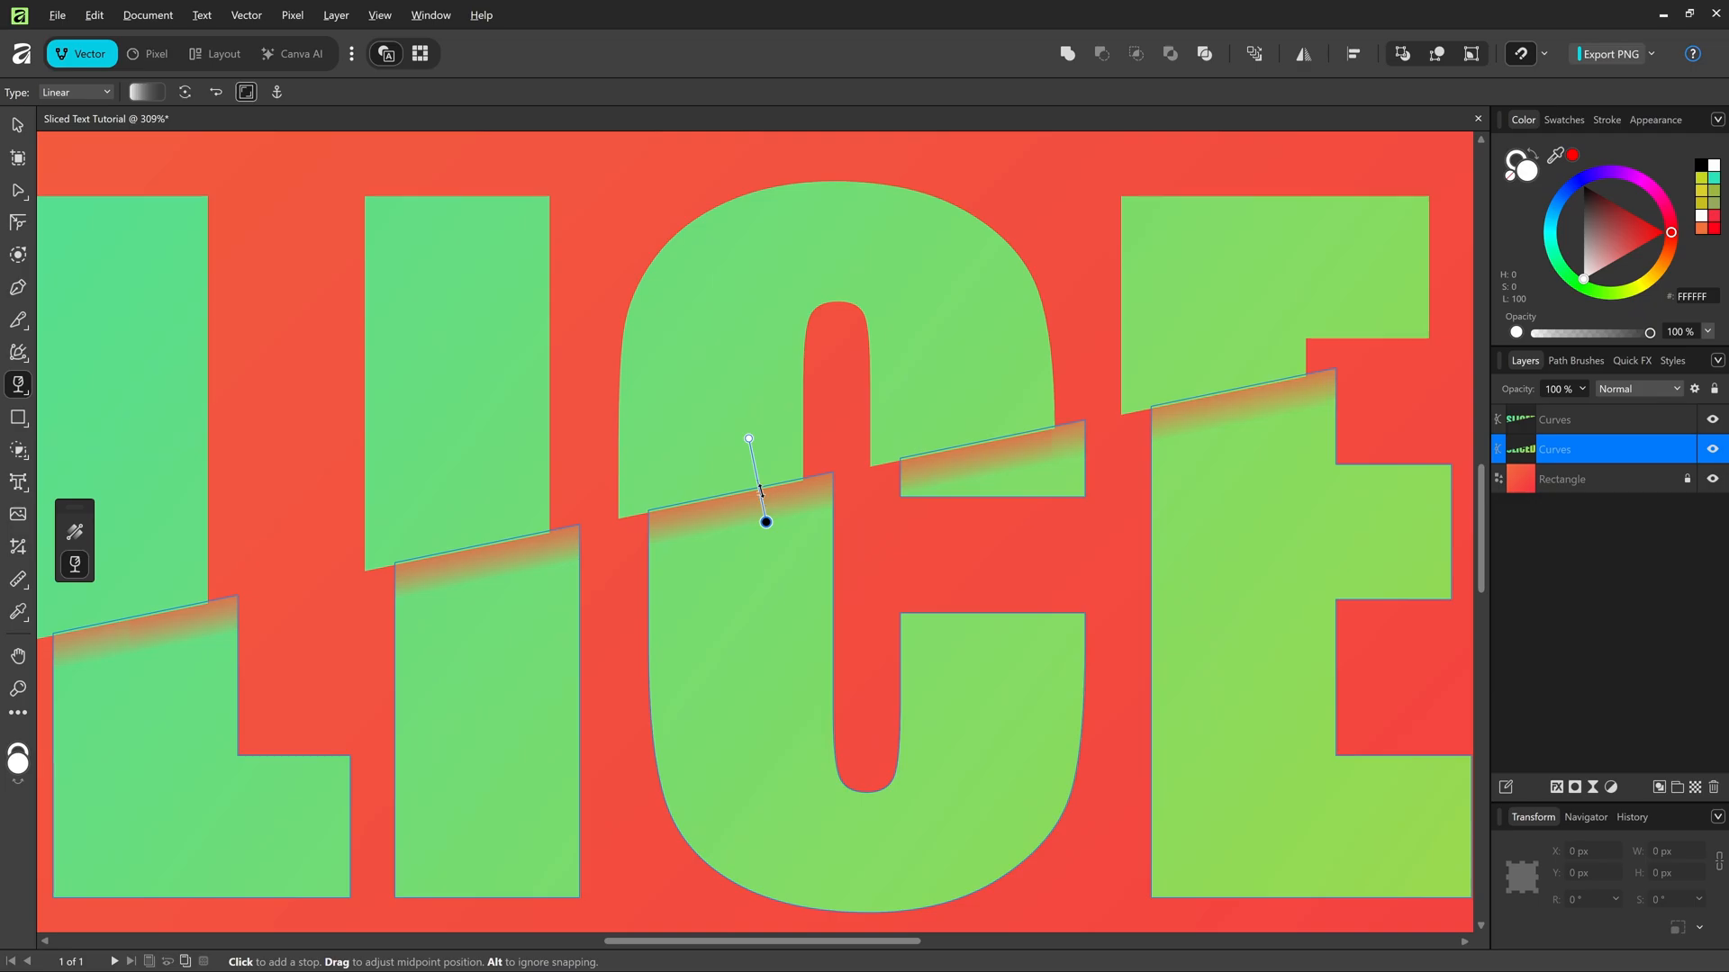
scroll(760, 493, down, 5)
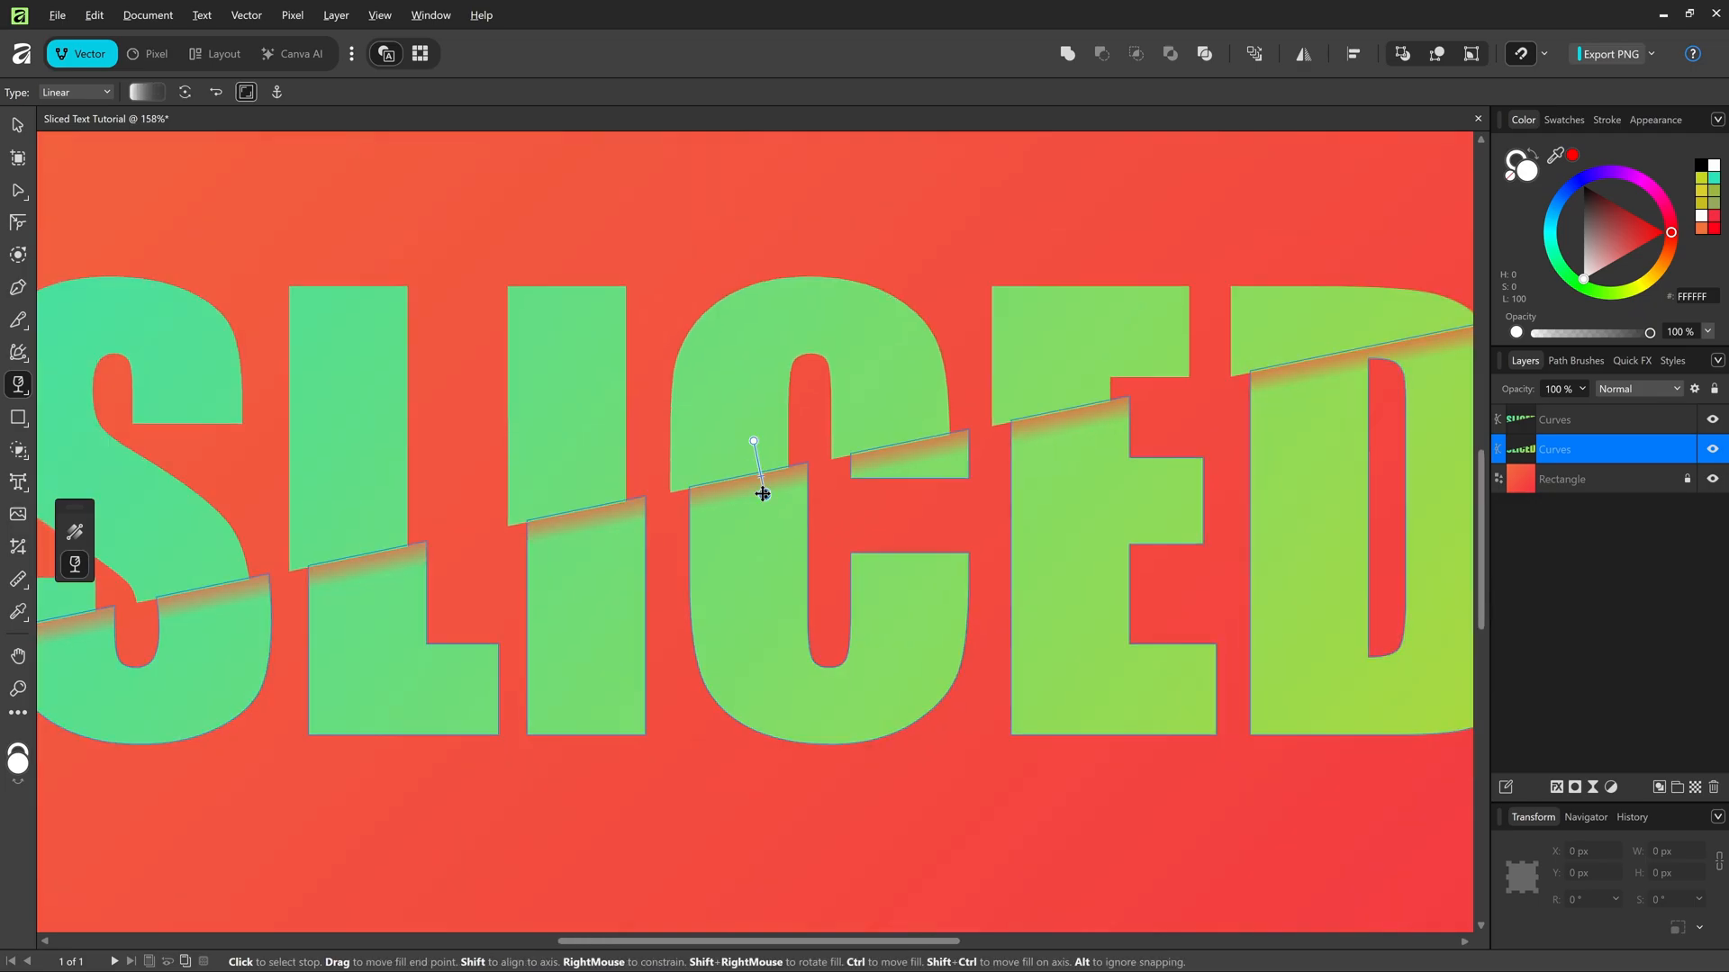
key(v)
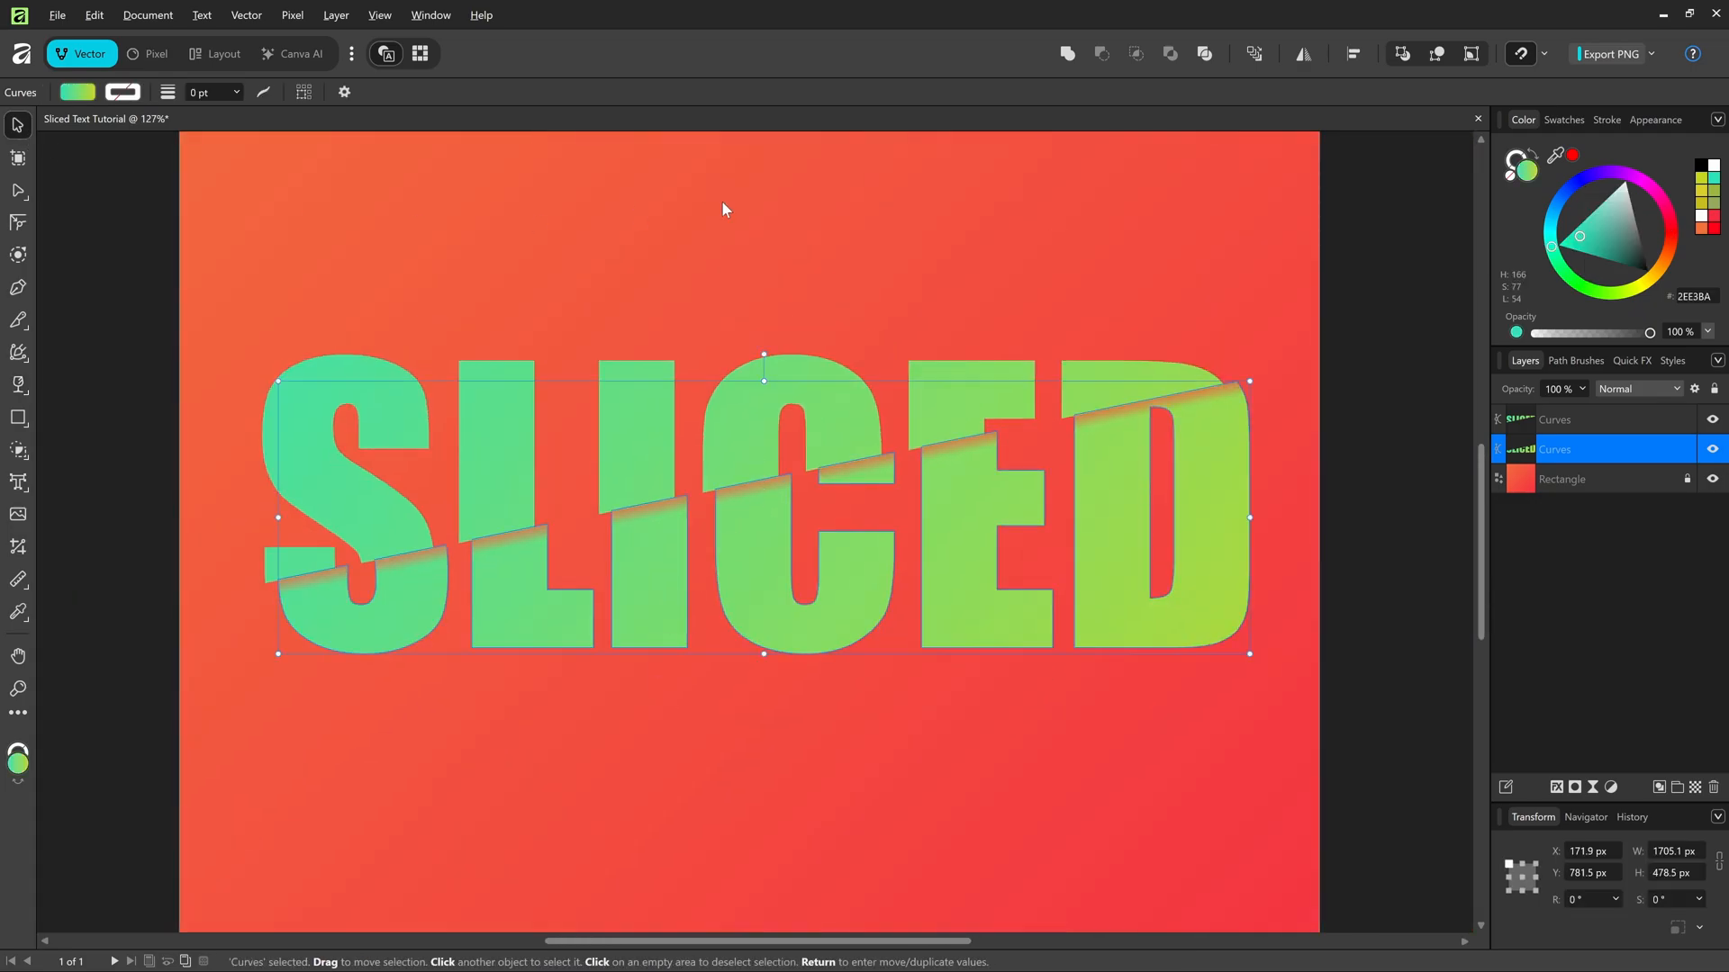
click(1380, 306)
scroll(1382, 311, down, 1)
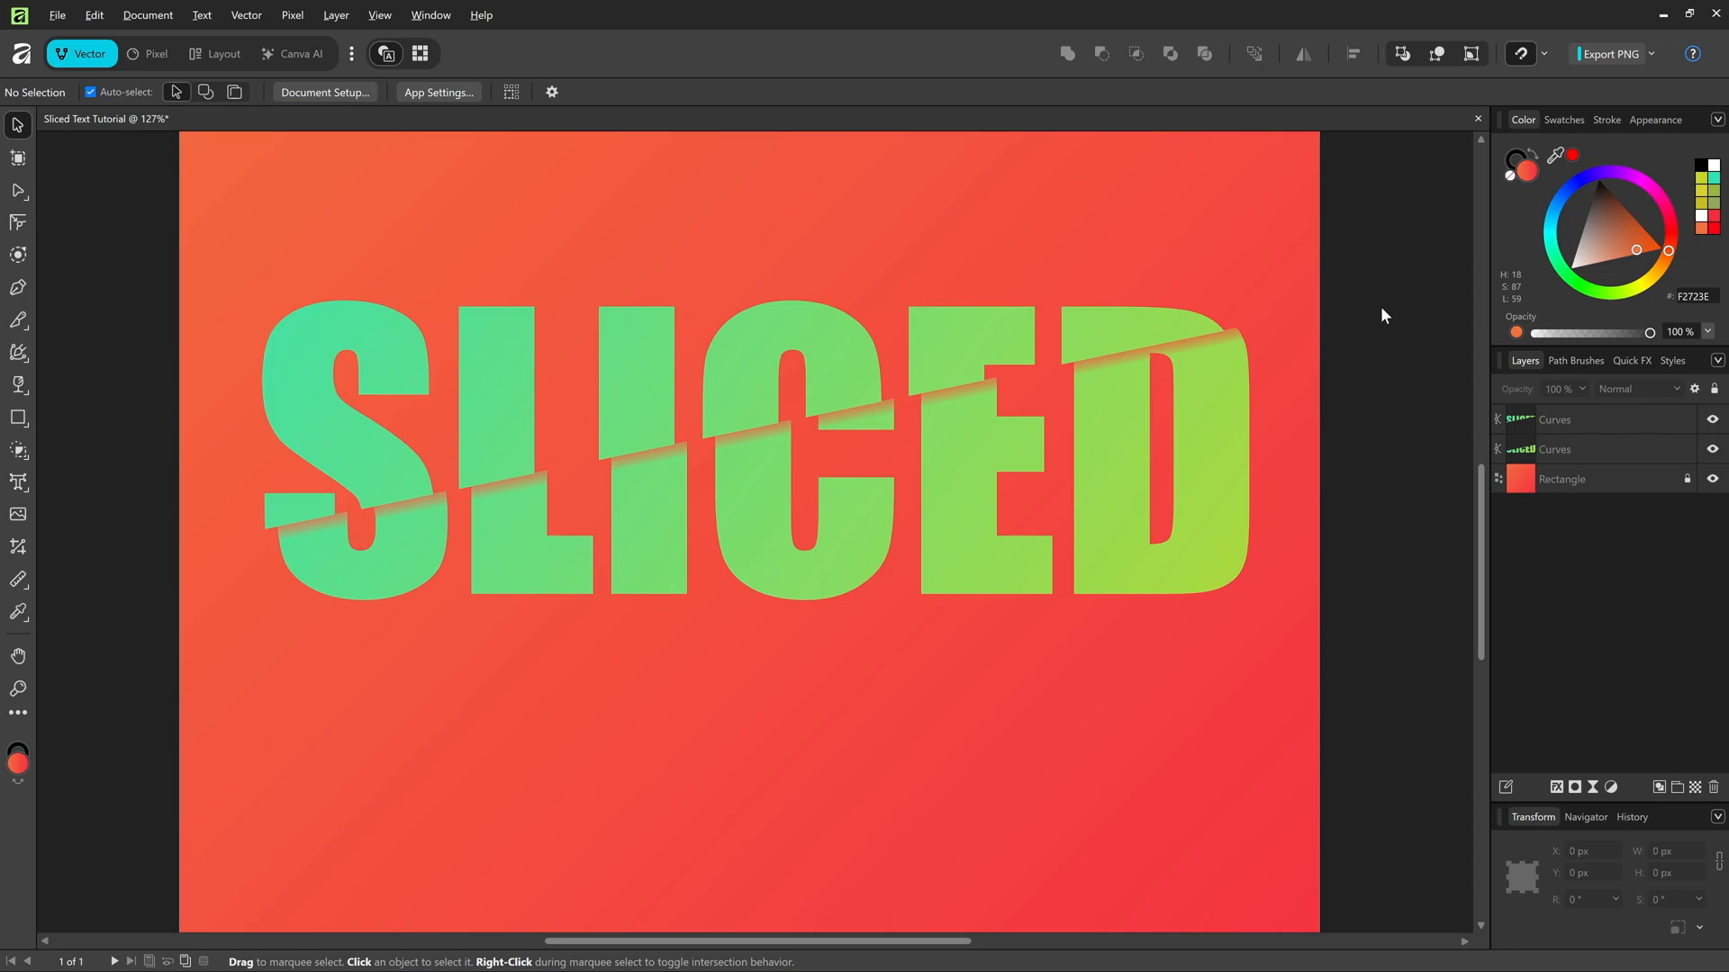
scroll(1384, 315, up, 3)
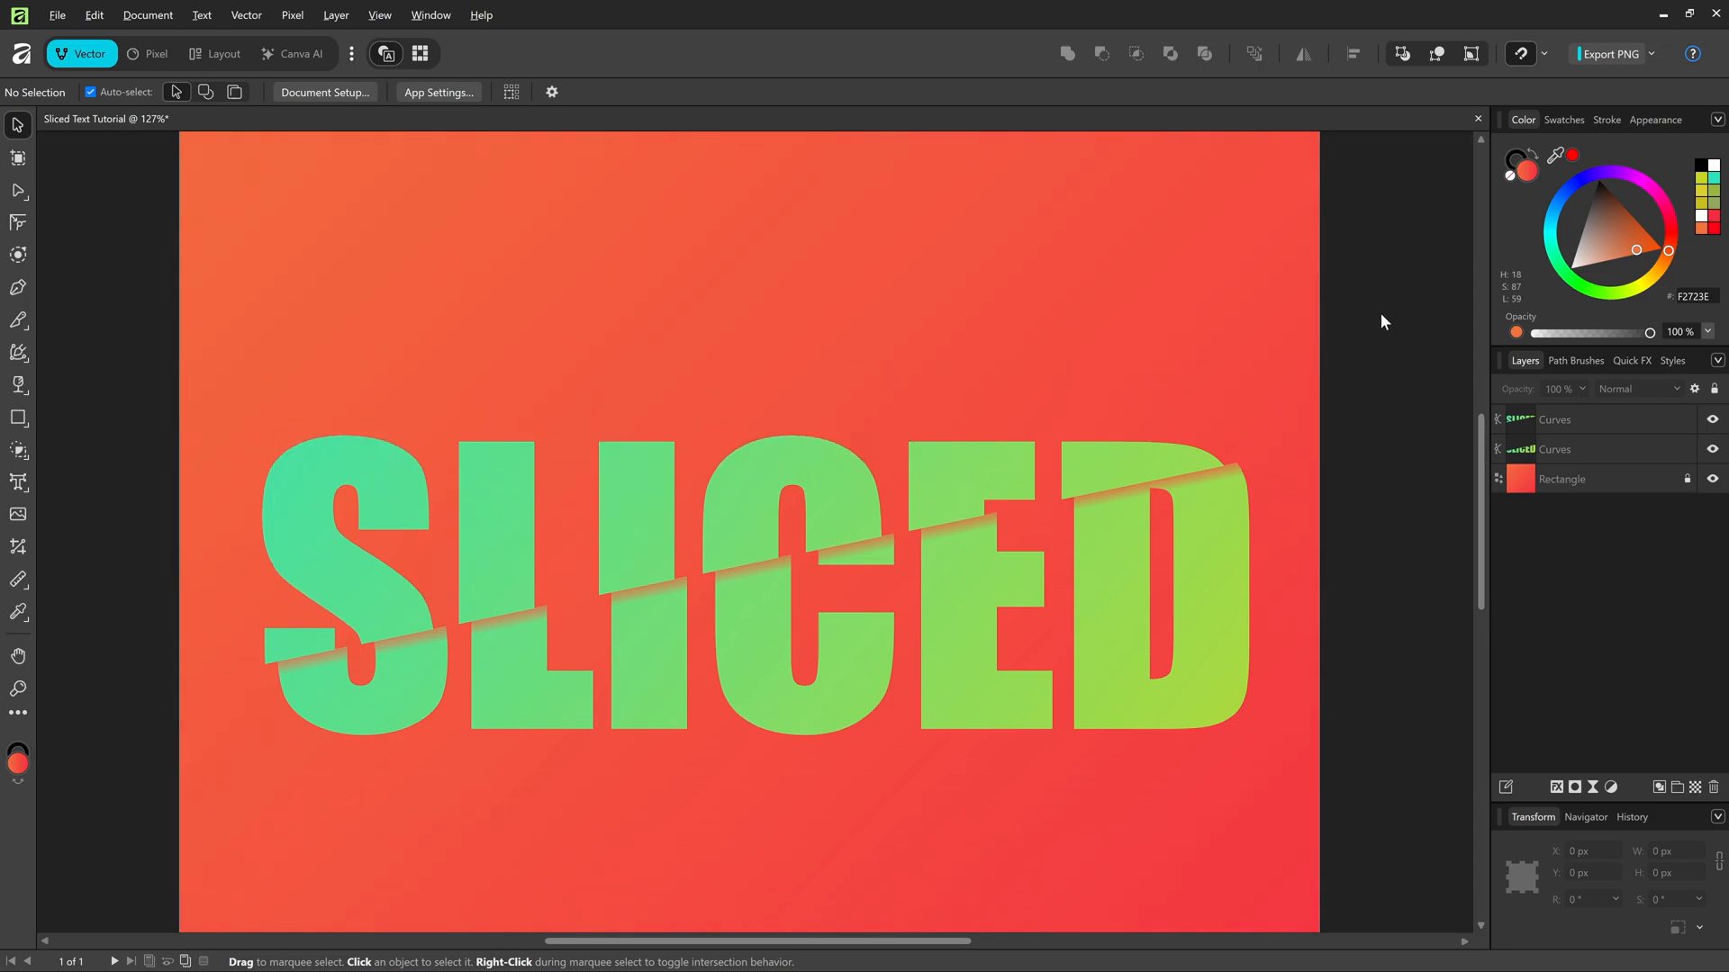
scroll(1384, 323, down, 1)
key(ctrl+equal)
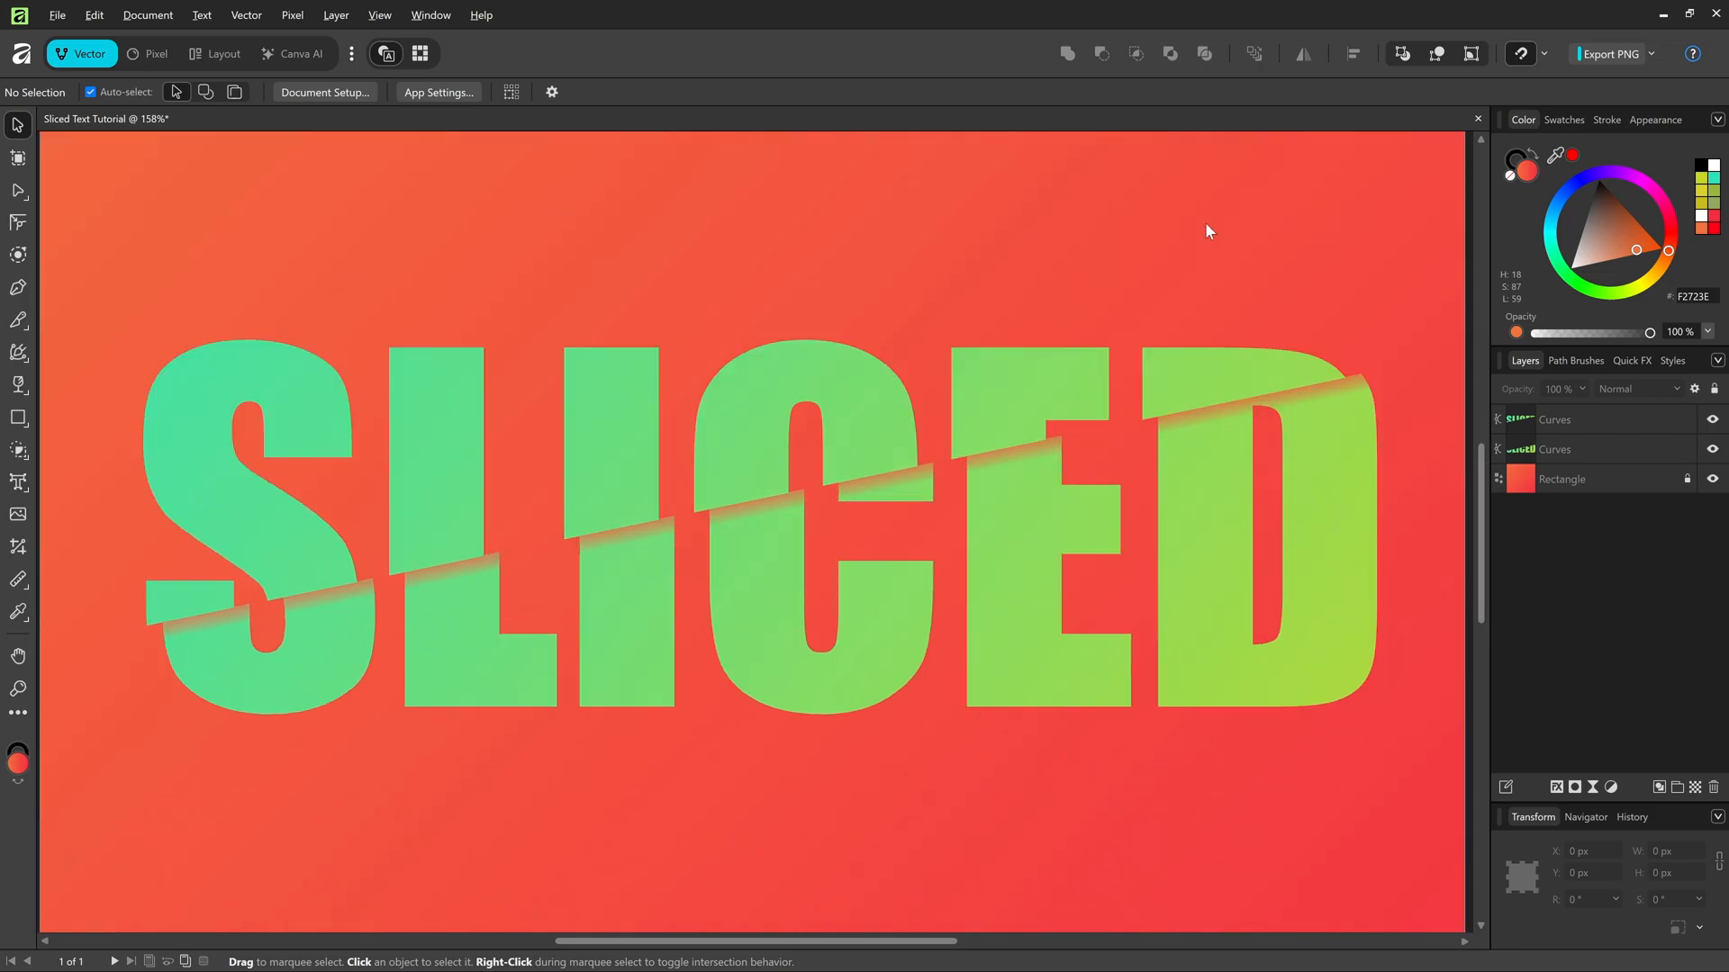